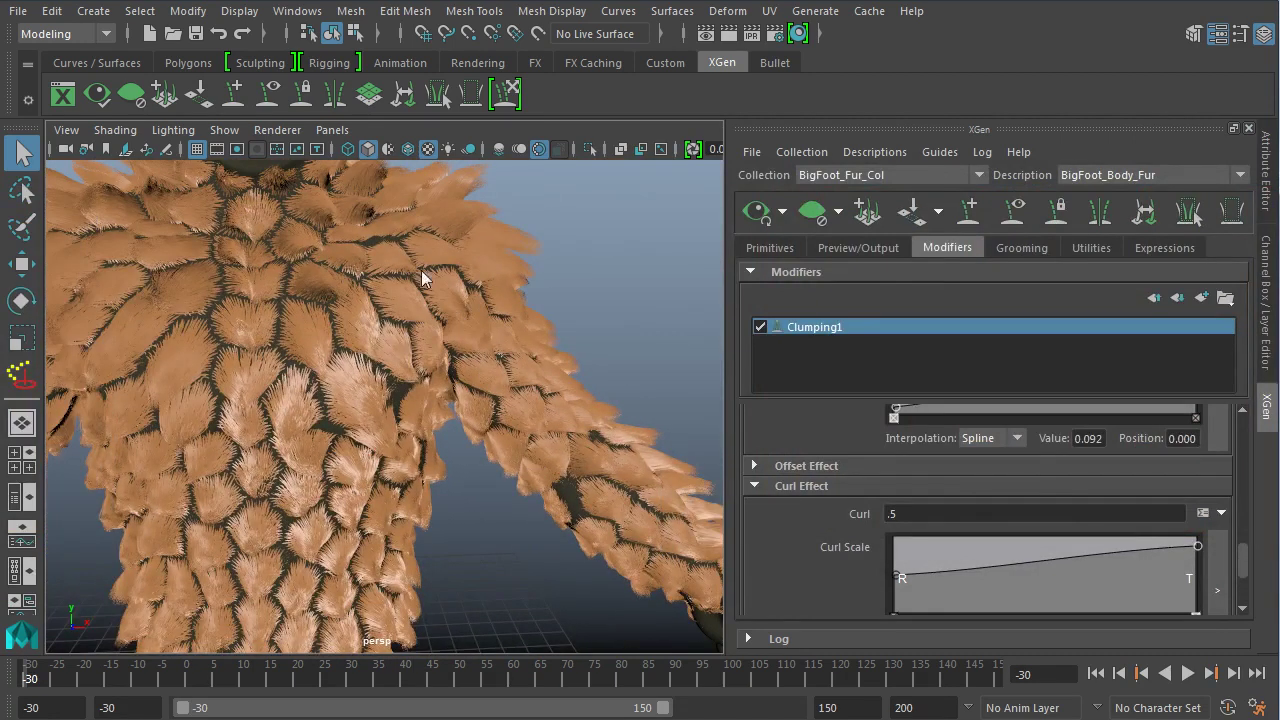
# Set the Clumping1 modifier's mask to .6.
pyautogui.scroll(10, 1226, 514)
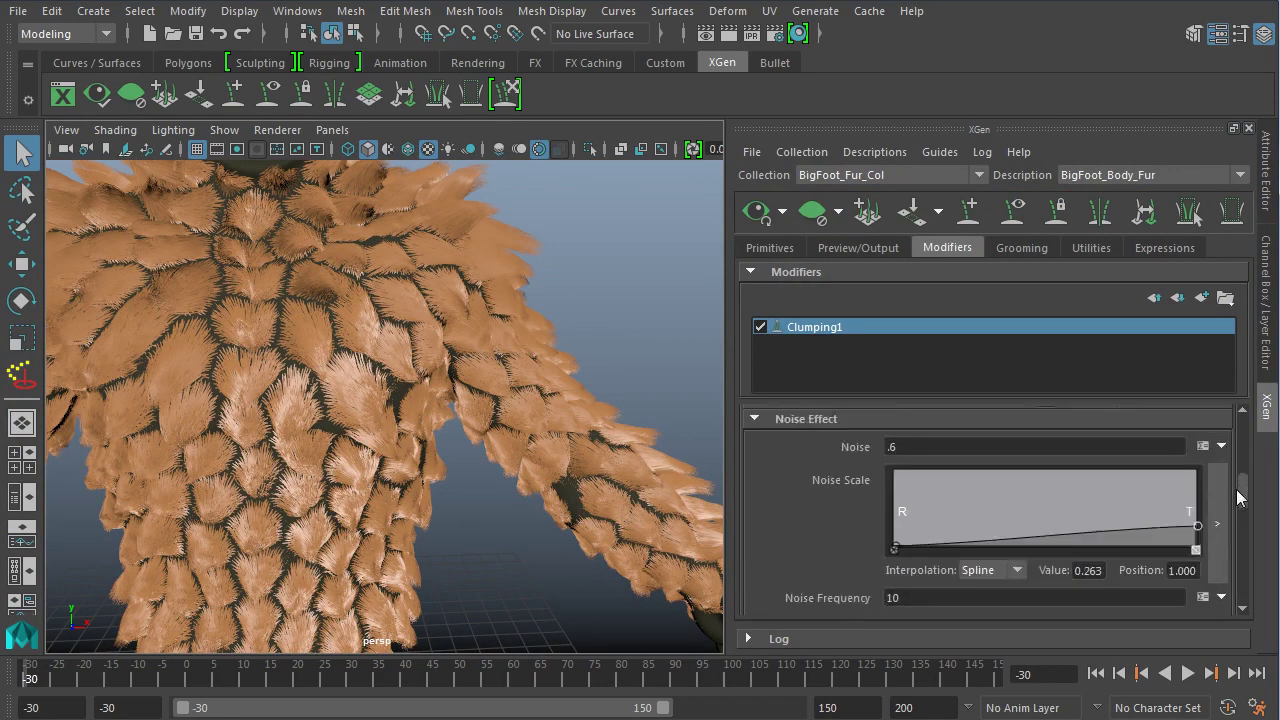
pyautogui.click(937, 495)
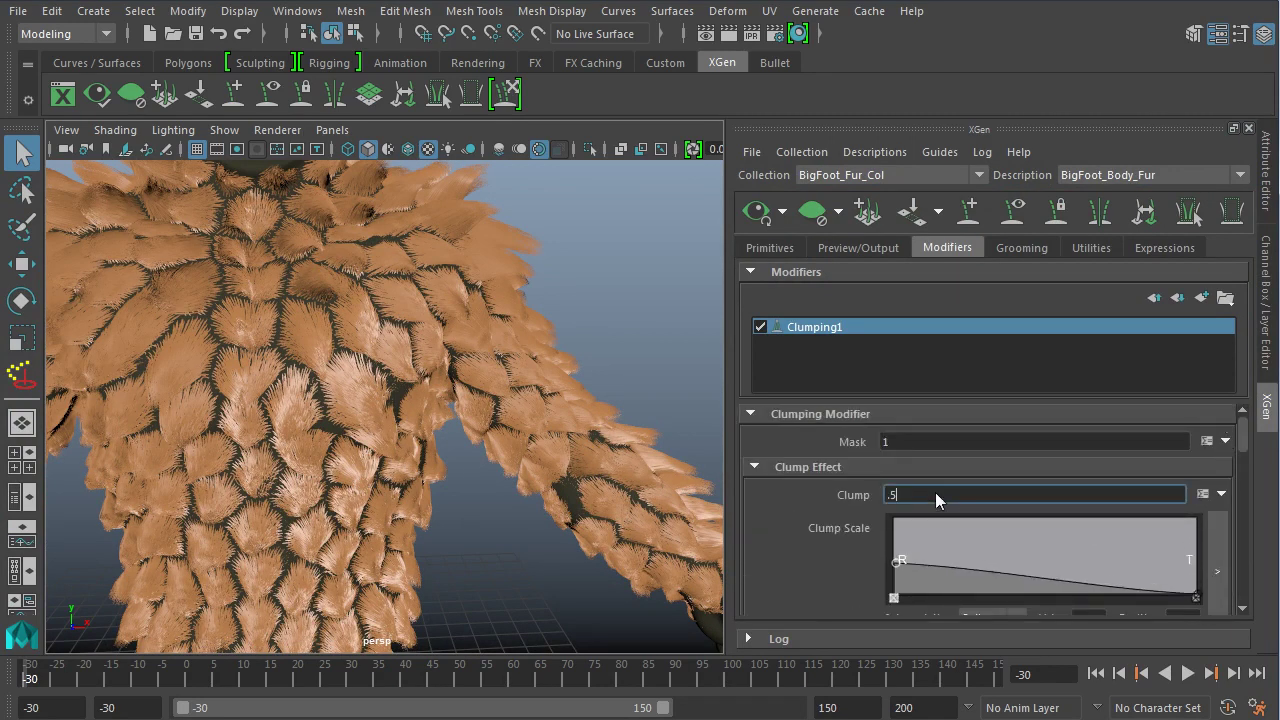
pyautogui.doubleClick(909, 446)
pyautogui.write('.6')
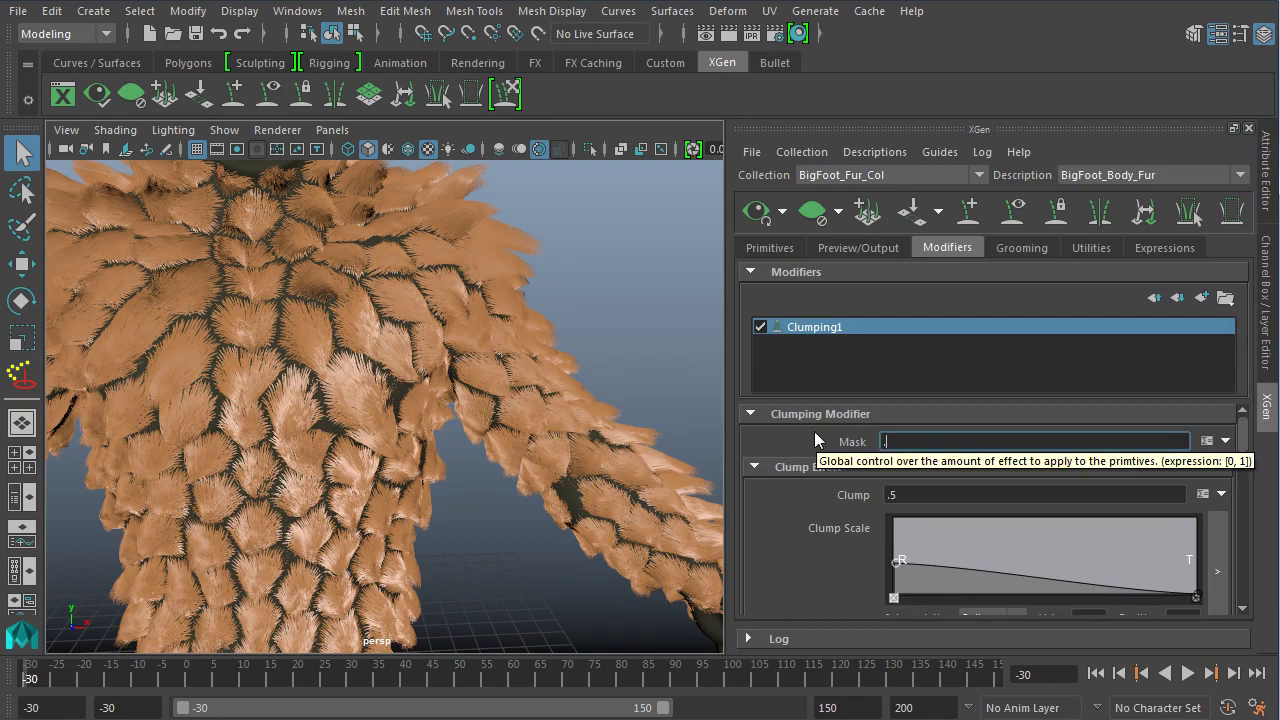
pyautogui.press('Return')
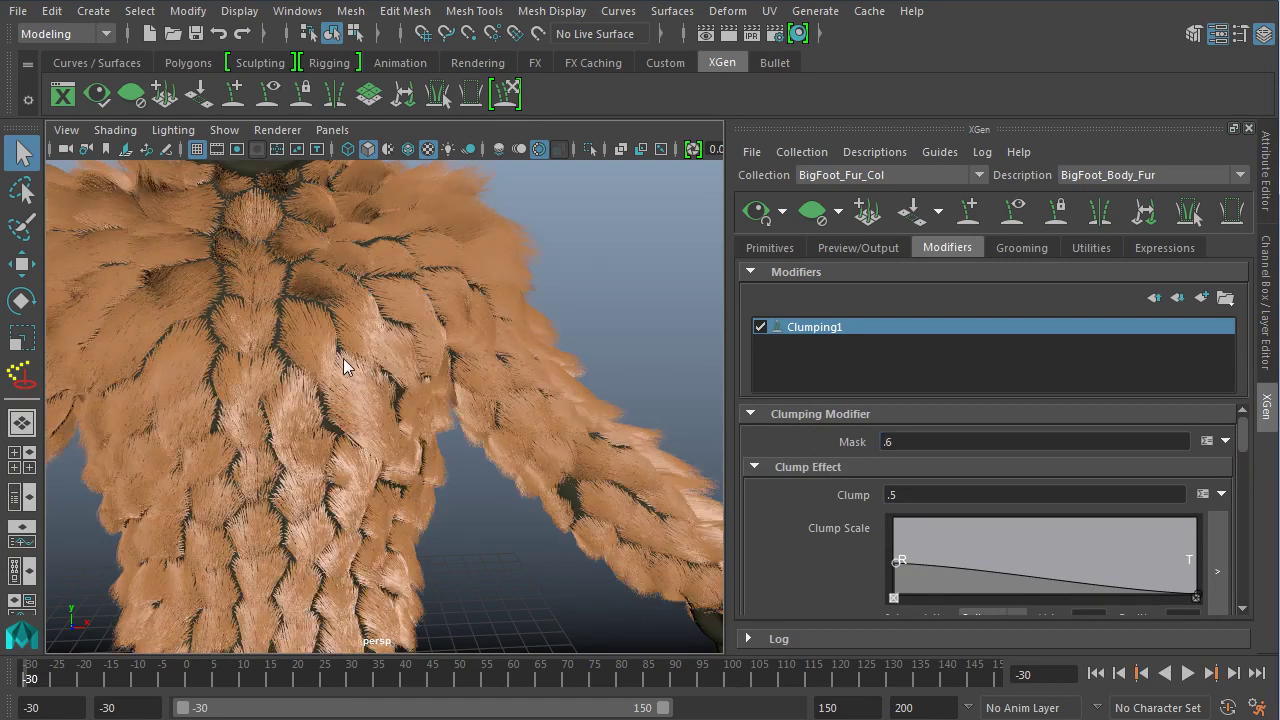
pyautogui.keyDown('alt'); pyautogui.moveTo(363, 368); pyautogui.dragTo(677, 451); pyautogui.keyUp('alt')
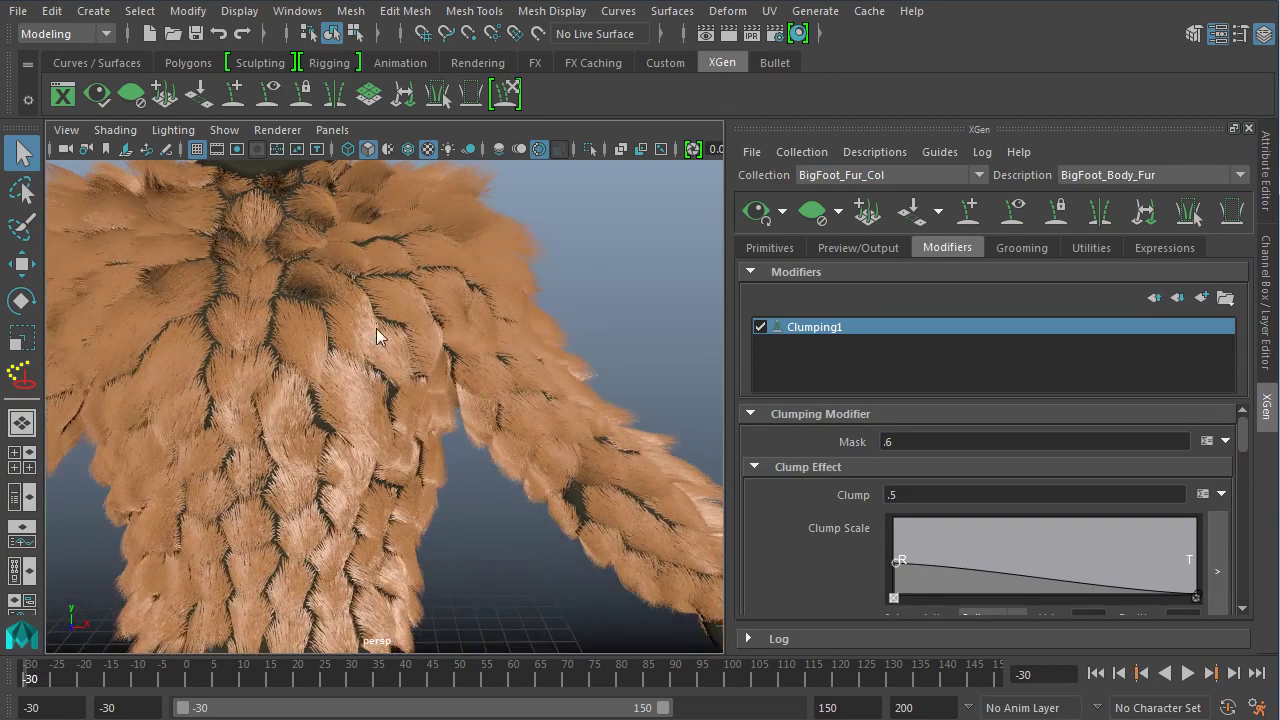
pyautogui.keyDown('alt'); pyautogui.moveTo(377, 331); pyautogui.dragTo(703, 400); pyautogui.keyUp('alt')
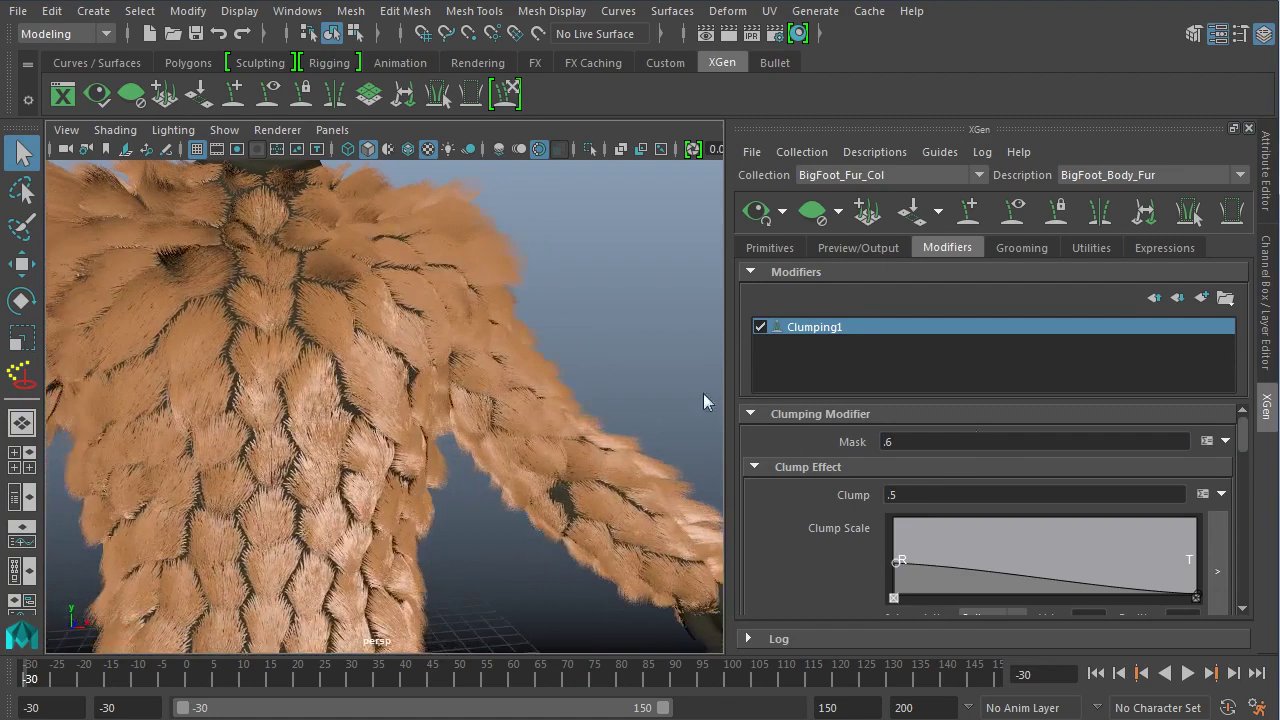
# Reduce the Clump amount in the clump effect to .3.
pyautogui.click(912, 492)
pyautogui.press('BackSpace')
pyautogui.write('3')
pyautogui.press('Return')
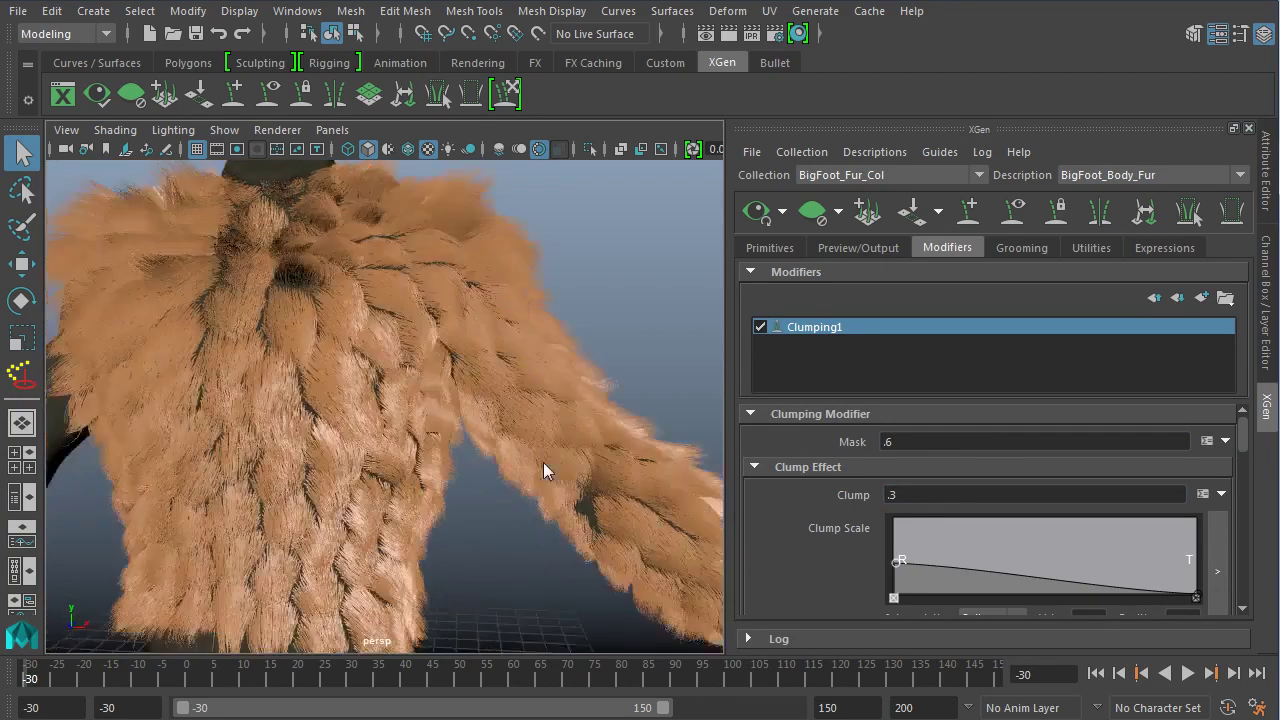
pyautogui.keyDown('alt'); pyautogui.moveTo(543, 462); pyautogui.dragTo(486, 331); pyautogui.keyUp('alt')
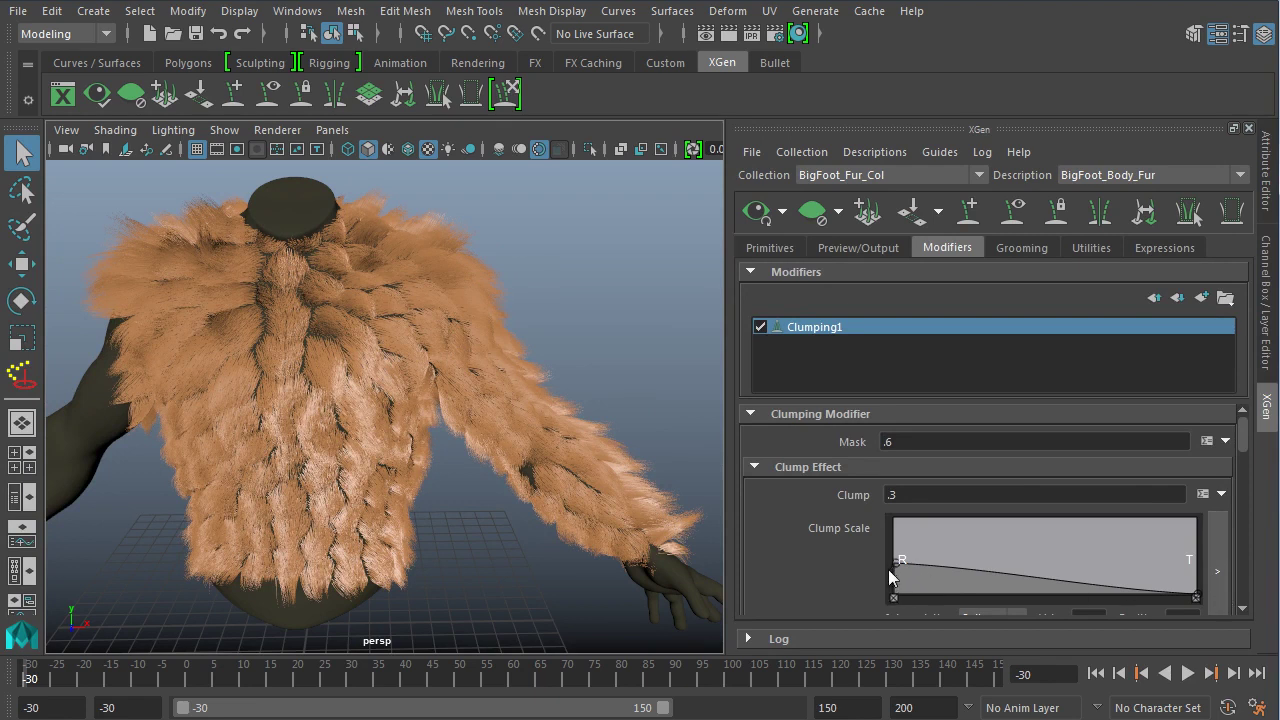
# Raise the root point of the Clump Scale curve slightly to strengthen clumping at the hair roots.
pyautogui.moveTo(898, 563)
pyautogui.mouseDown()
pyautogui.moveTo(889, 582)
pyautogui.moveTo(887, 546)
pyautogui.mouseUp()
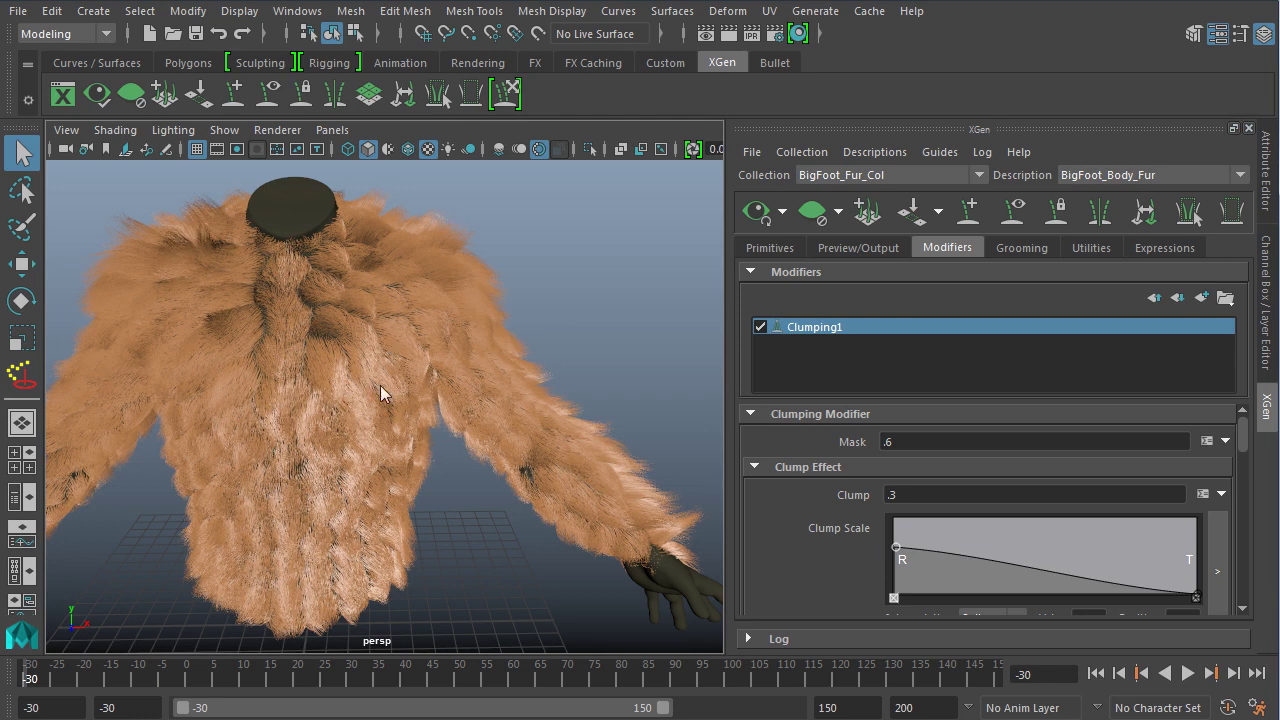
pyautogui.keyDown('alt'); pyautogui.moveTo(380, 385); pyautogui.dragTo(511, 457, button='right'); pyautogui.keyUp('alt')
pyautogui.keyDown('alt'); pyautogui.moveTo(511, 457); pyautogui.dragTo(357, 345); pyautogui.keyUp('alt')
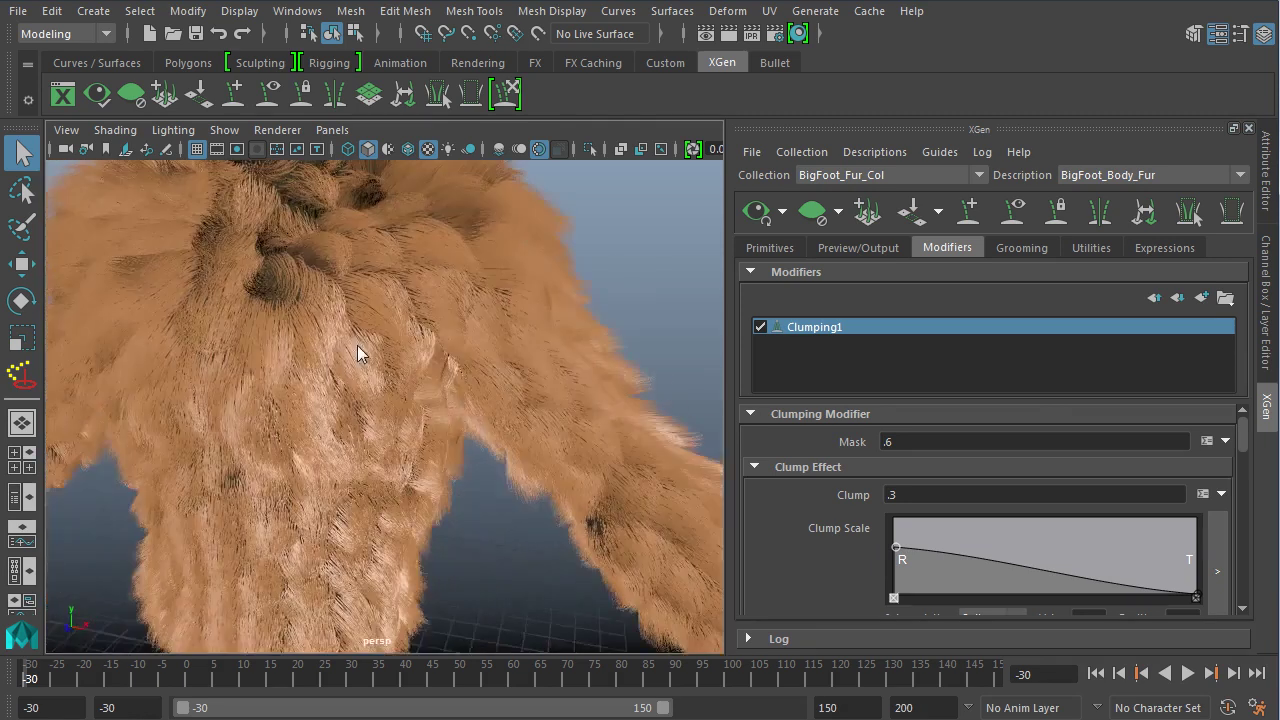
# Collapse the cut effect settings and set the clumping modifier's Noise to .4.
pyautogui.moveTo(1244, 446); pyautogui.dragTo(1247, 489)
pyautogui.click(812, 460)
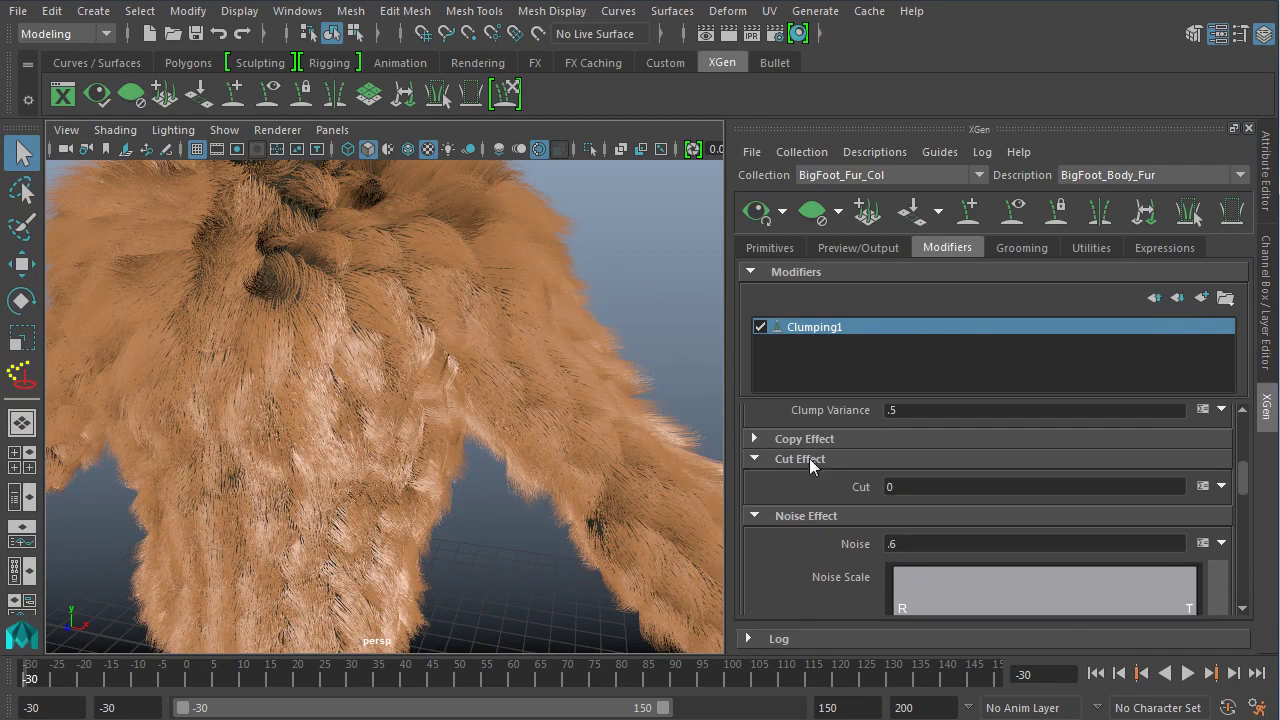
pyautogui.click(782, 464)
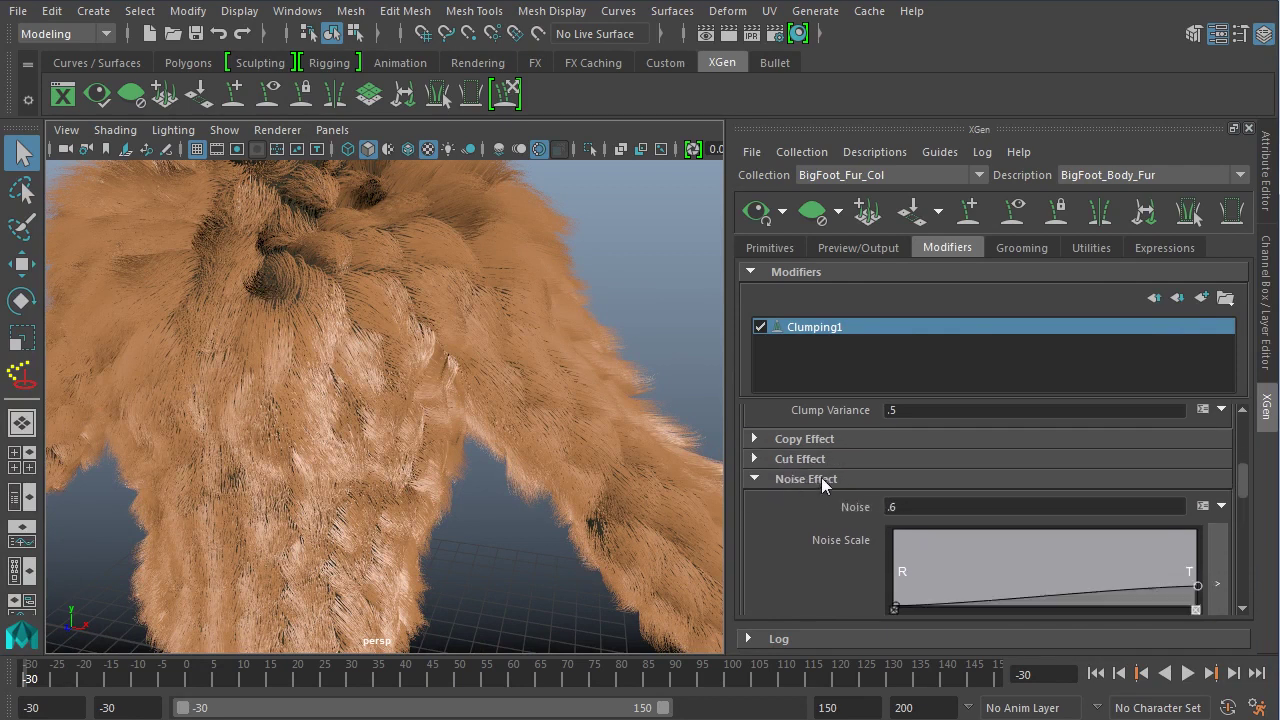
pyautogui.click(917, 509)
pyautogui.press('BackSpace')
pyautogui.write('4')
pyautogui.press('Return')
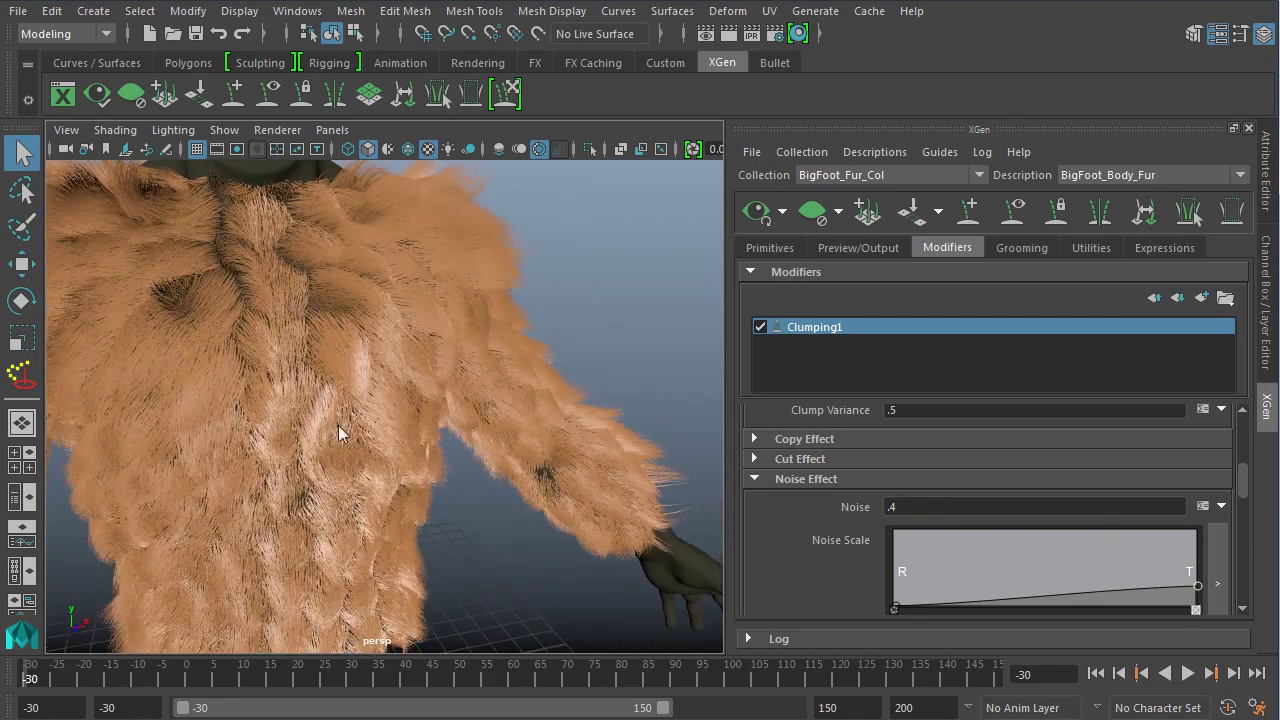
# Set the Noise Correlation of the clumping modifier to 6.
pyautogui.moveTo(1247, 491); pyautogui.dragTo(1247, 529)
pyautogui.click(927, 469)
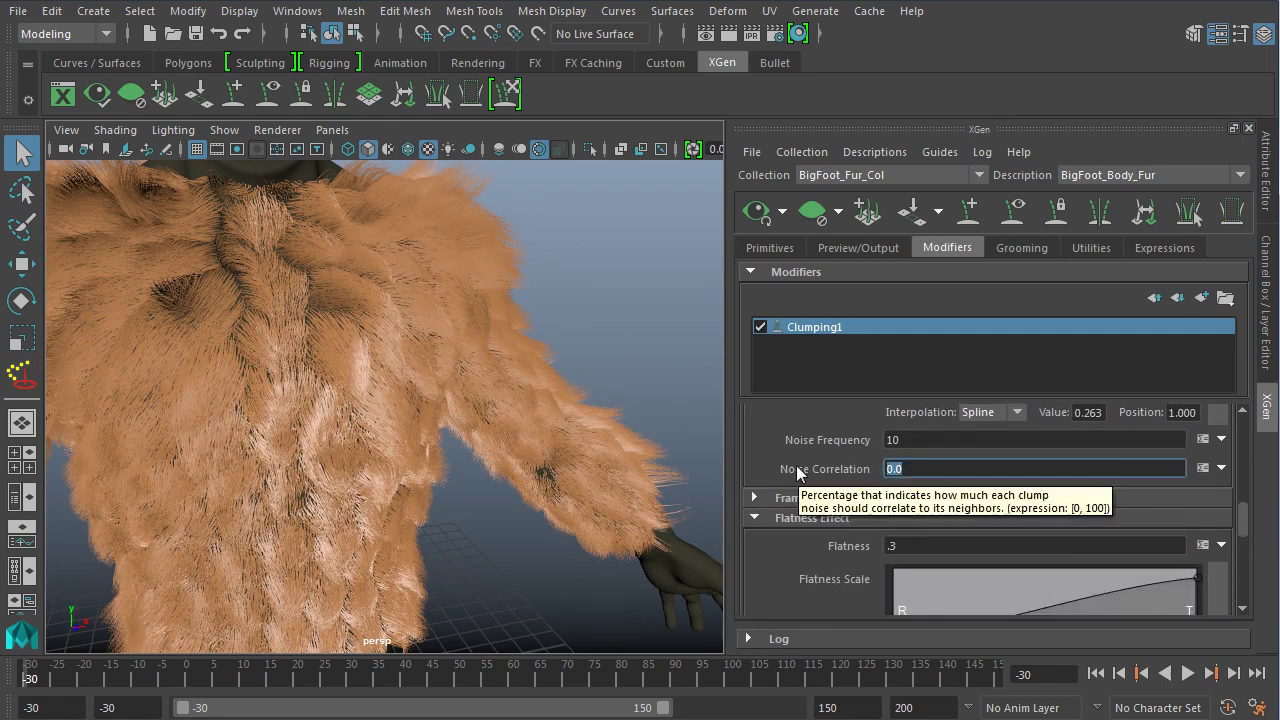
pyautogui.write('6')
pyautogui.press('Return')
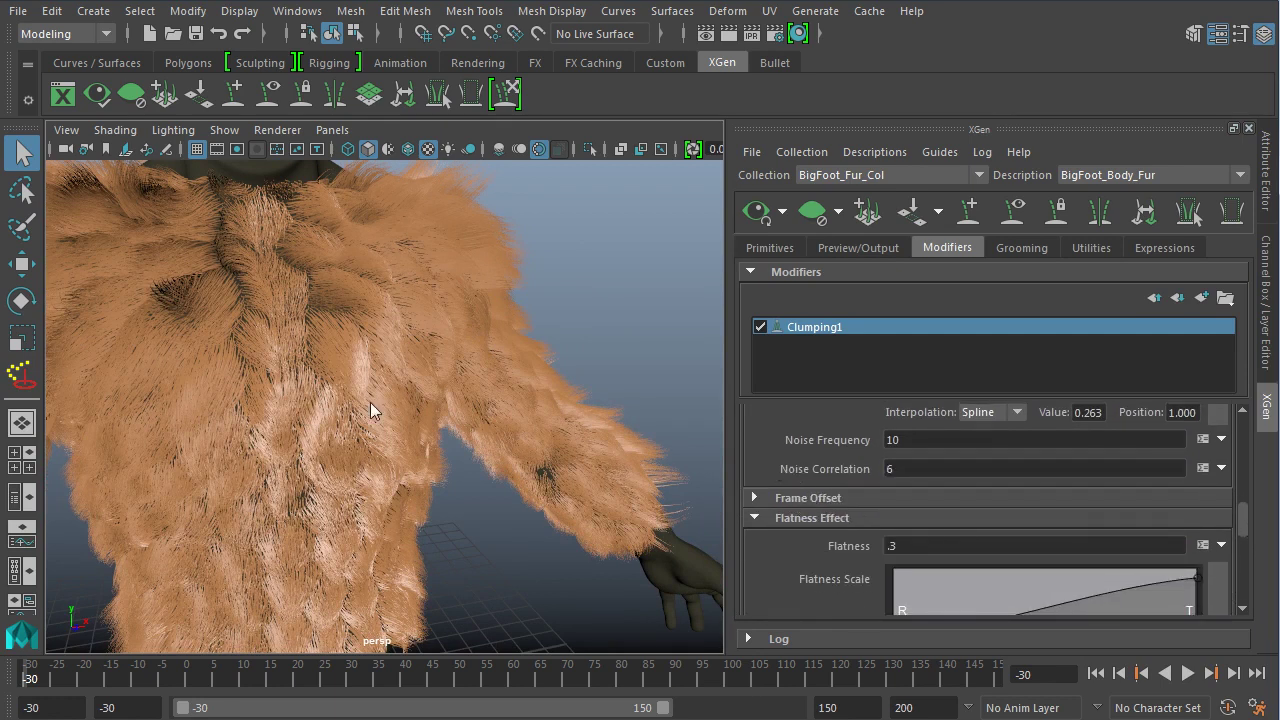
pyautogui.scroll(4, 389, 284)
pyautogui.keyDown('alt'); pyautogui.moveTo(431, 383); pyautogui.dragTo(214, 265); pyautogui.keyUp('alt')
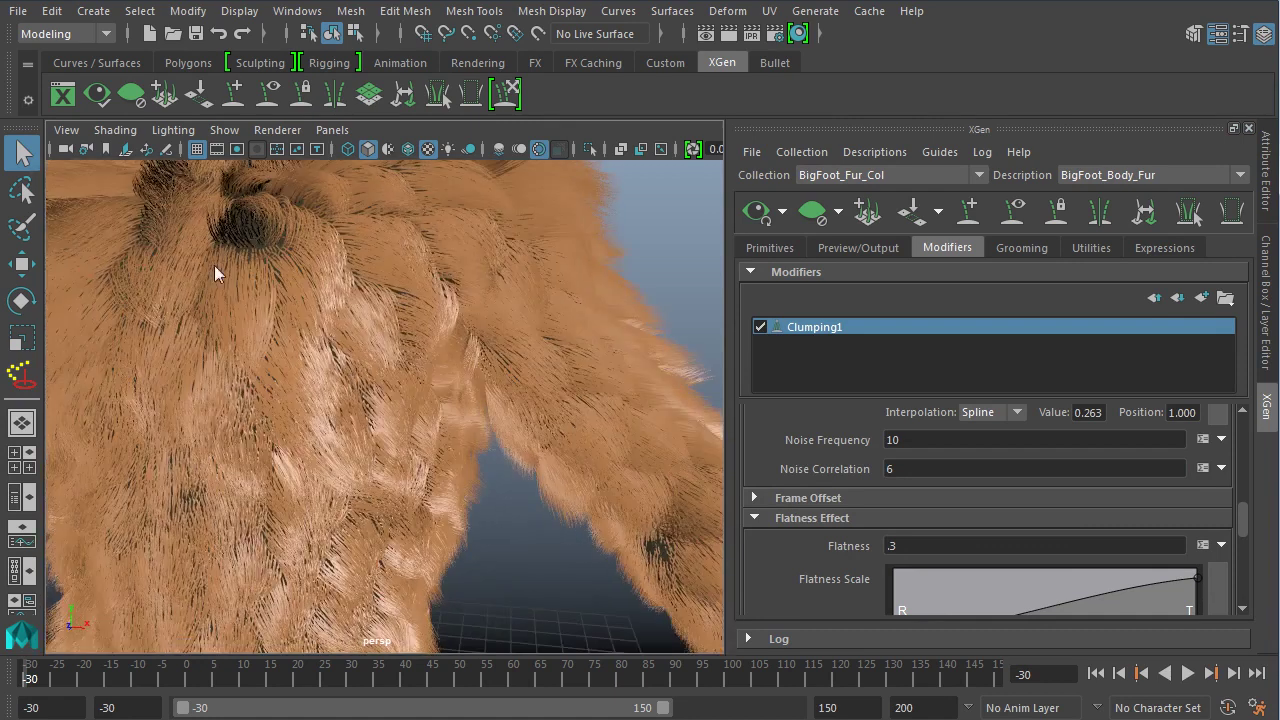
# Set the Flatness of the clumping modifier to .6.
pyautogui.scroll(-2, 1249, 524)
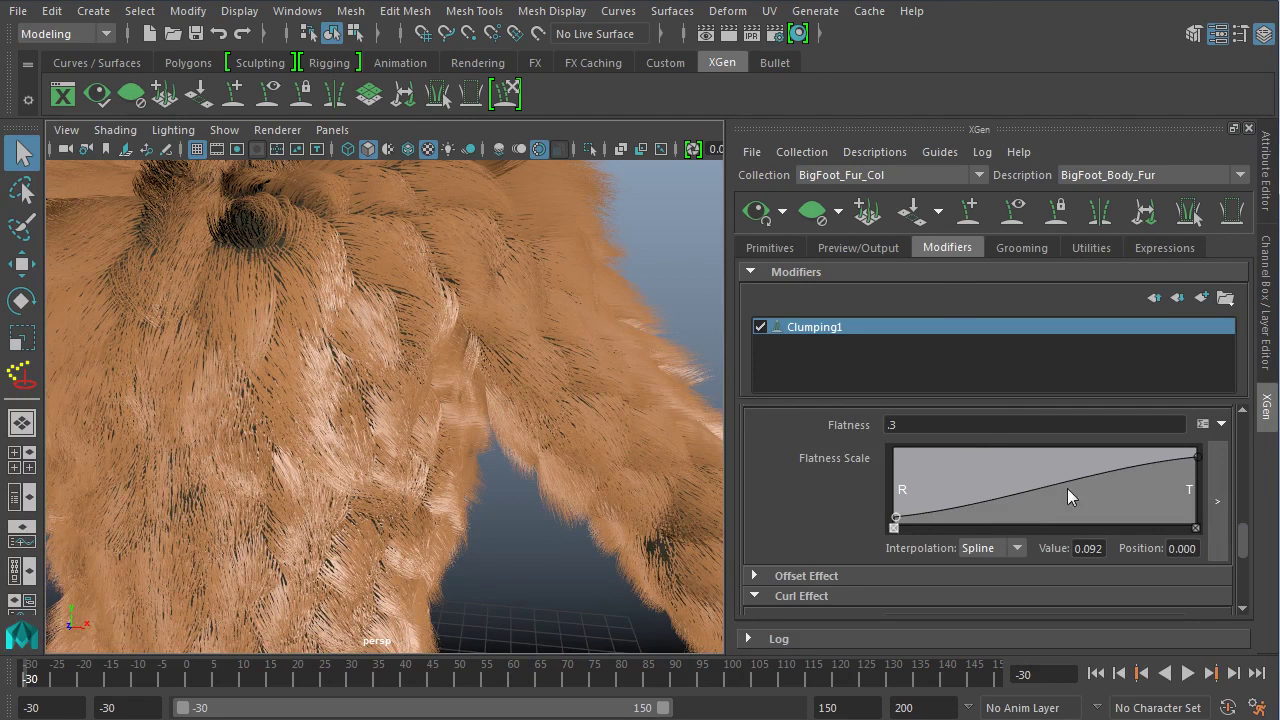
pyautogui.click(944, 424)
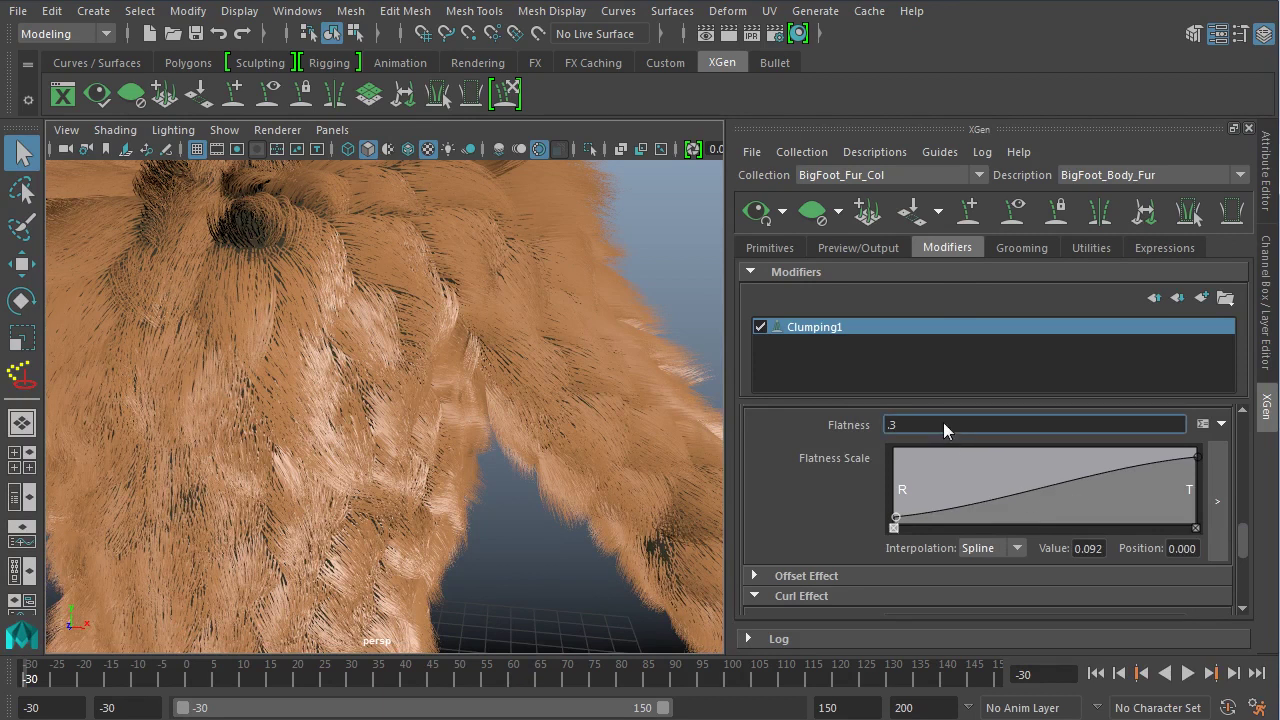
pyautogui.press('BackSpace')
pyautogui.write('6')
pyautogui.press('Return')
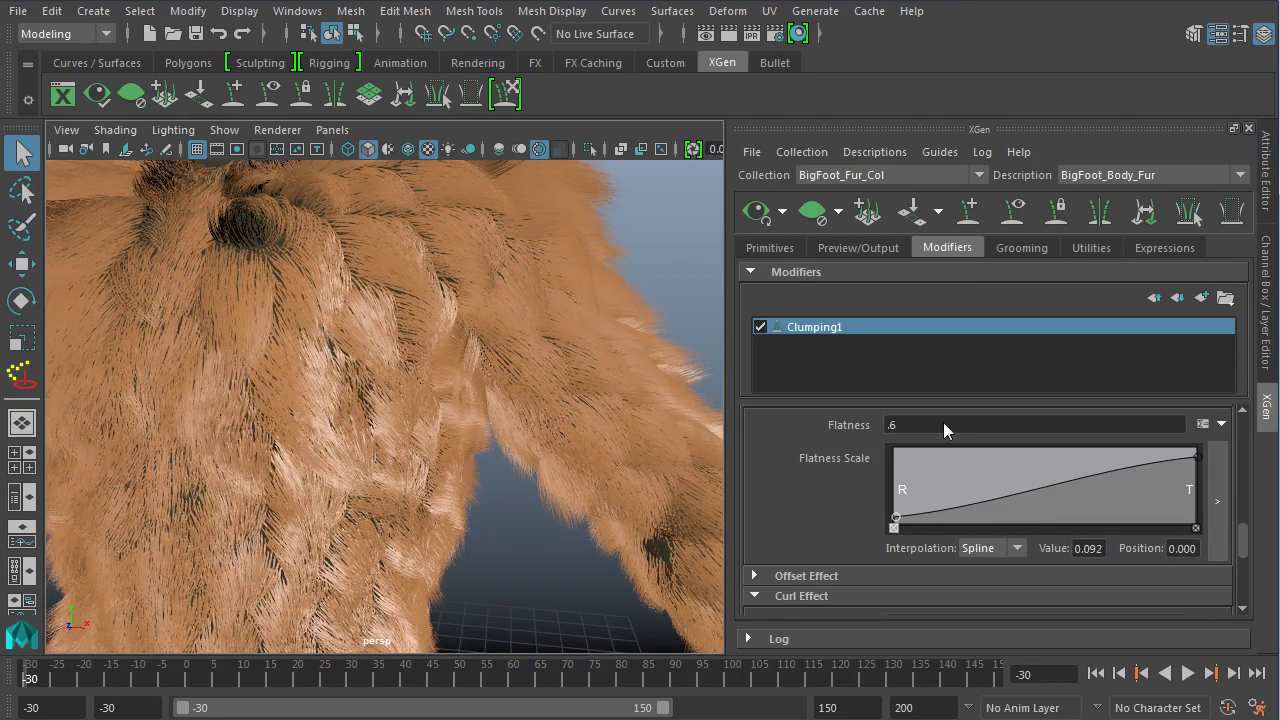
pyautogui.keyDown('alt'); pyautogui.moveTo(490, 341); pyautogui.dragTo(500, 304); pyautogui.keyUp('alt')
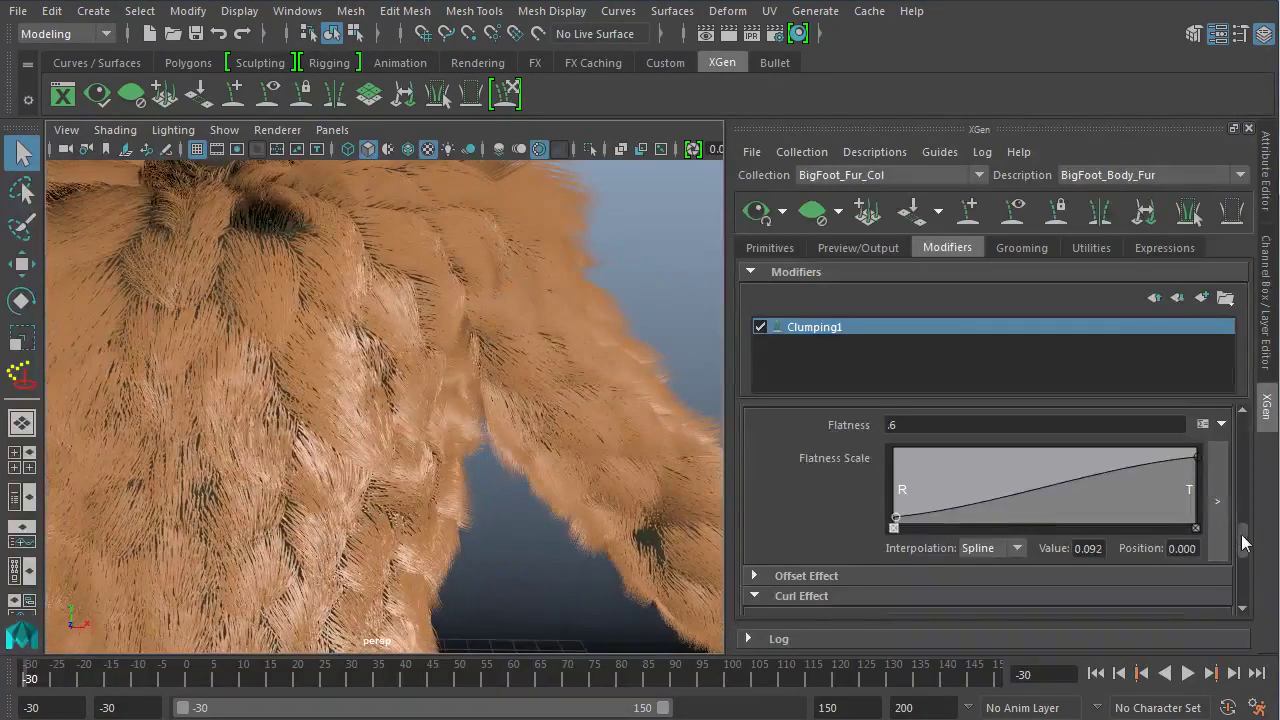
# Lower the root point of the Curl Scale curve to about 0.145.
pyautogui.scroll(-3, 1100, 520)
pyautogui.click(909, 477)
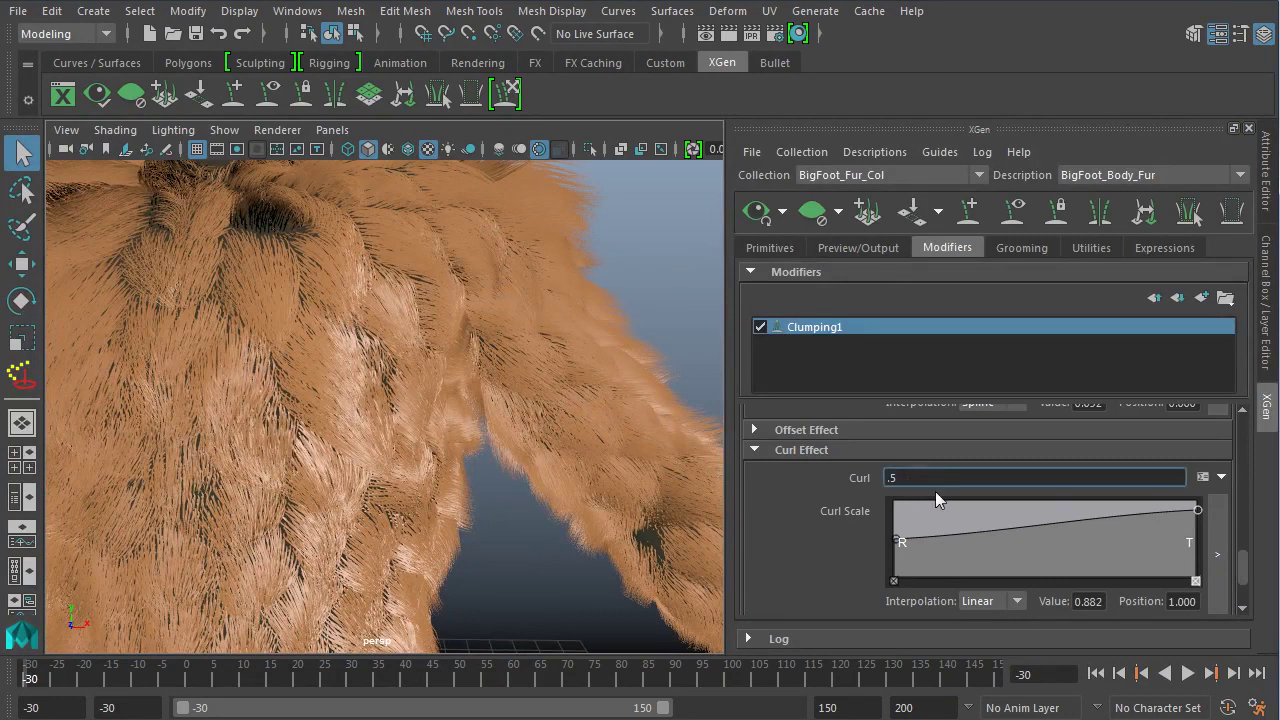
pyautogui.click(895, 537)
pyautogui.moveTo(892, 541); pyautogui.dragTo(879, 566)
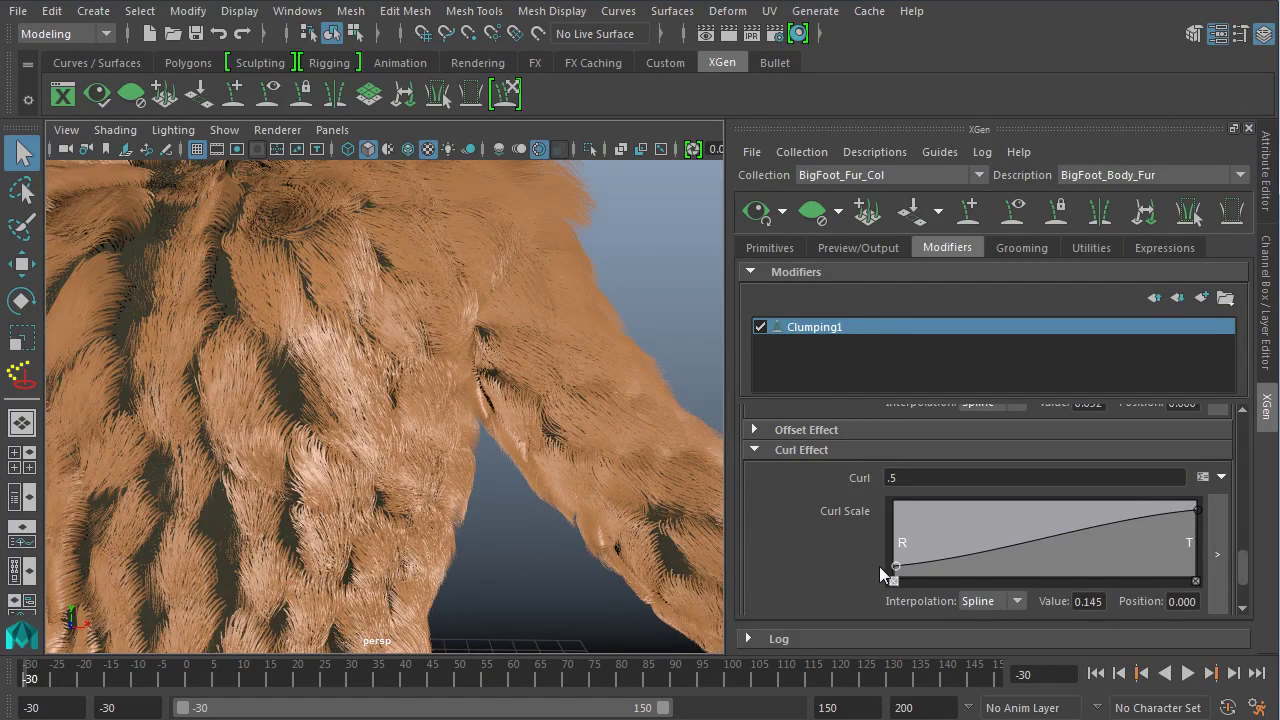
pyautogui.keyDown('alt'); pyautogui.moveTo(562, 452); pyautogui.dragTo(544, 452, button='right'); pyautogui.keyUp('alt')
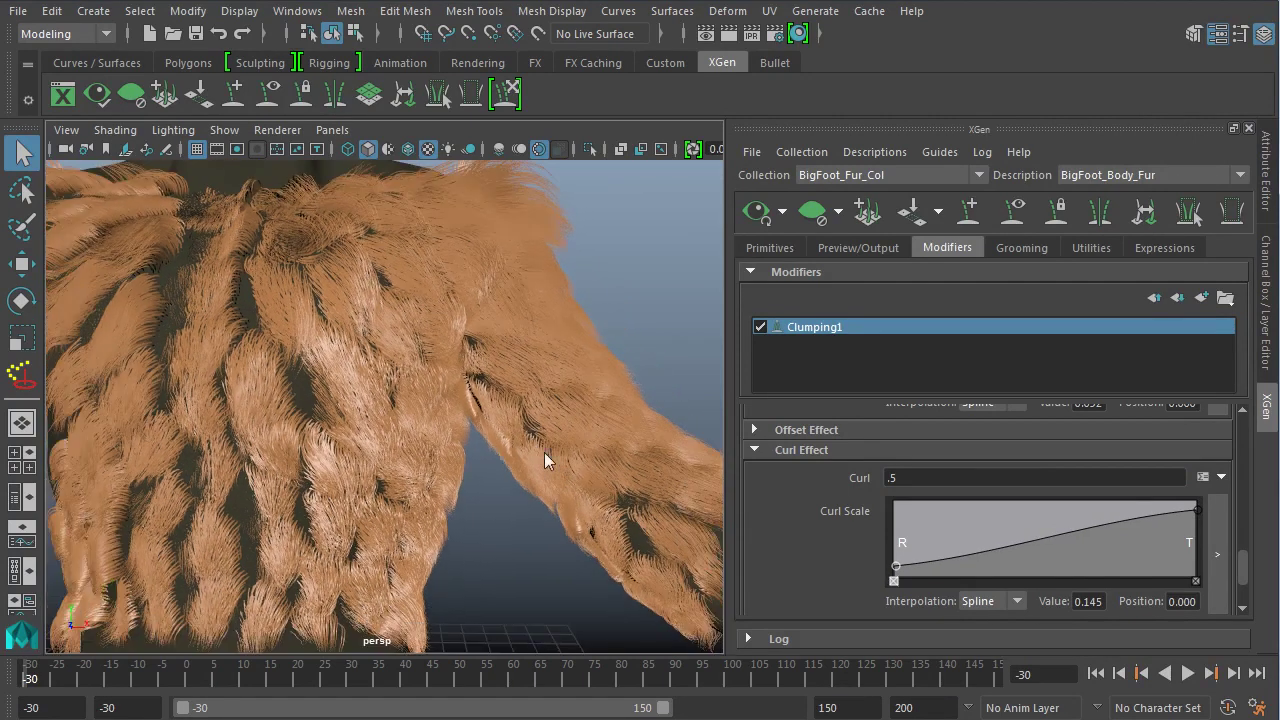
# Collapse the noise and flatness effect settings and set the Curl Scale root point's value to .5.
pyautogui.scroll(5, 890, 552)
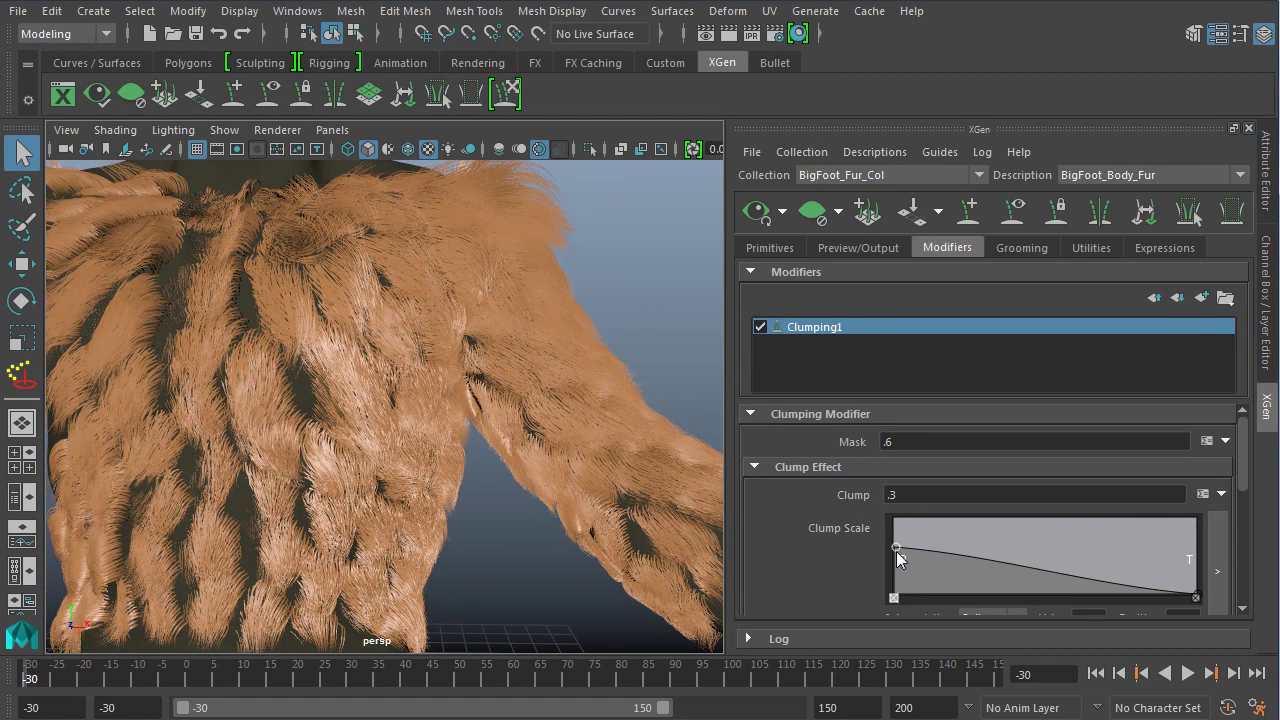
pyautogui.moveTo(1242, 466); pyautogui.dragTo(1245, 543)
pyautogui.click(808, 557)
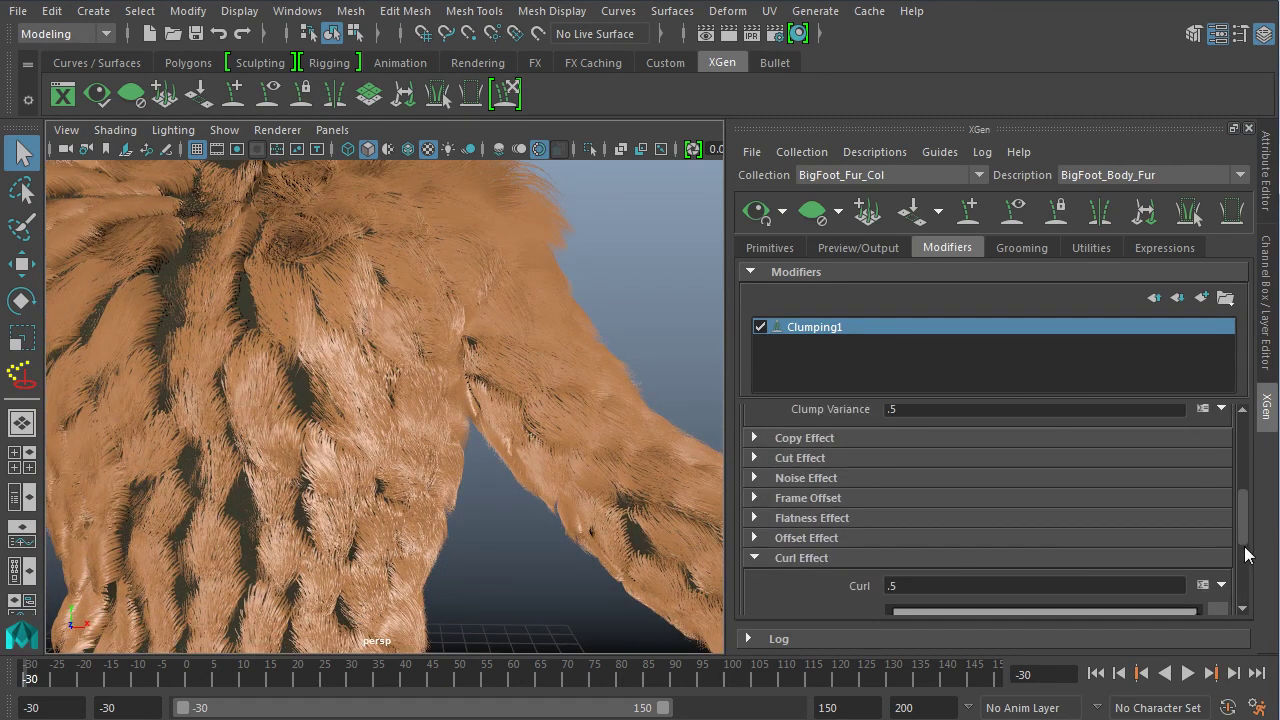
pyautogui.scroll(-3, 1245, 556)
pyautogui.scroll(-3, 1245, 556)
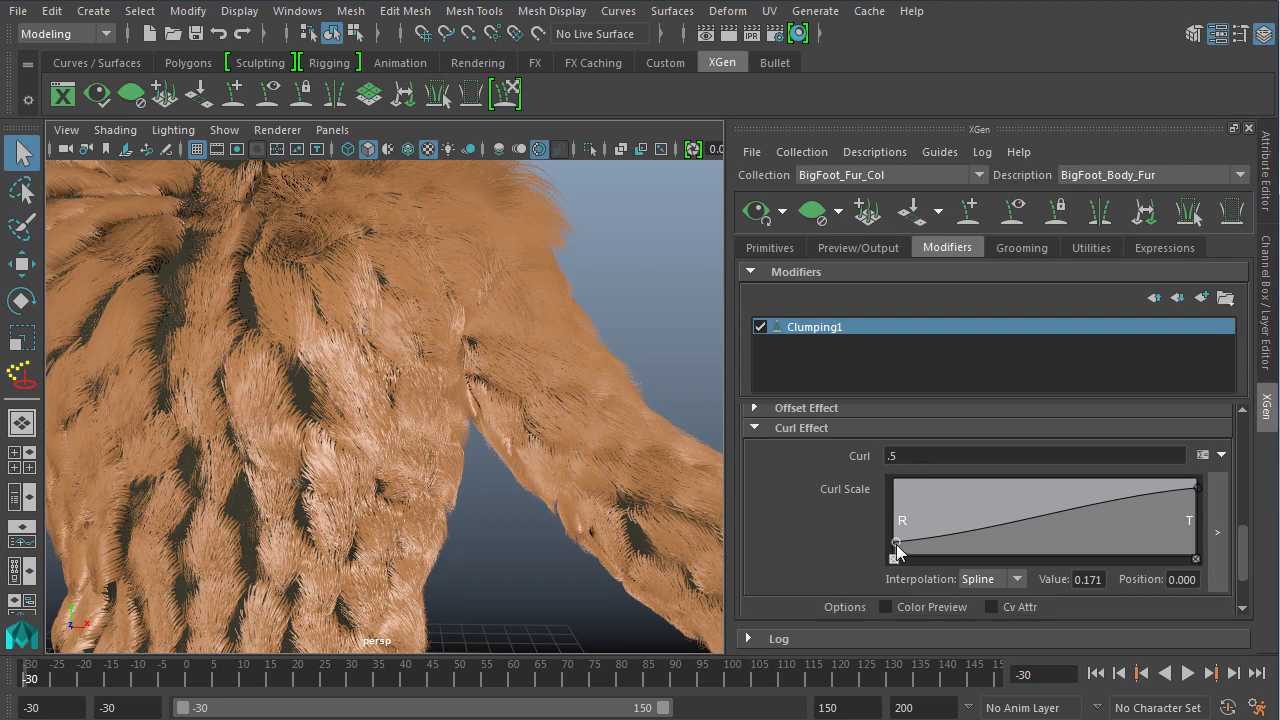
pyautogui.write('.5')
pyautogui.press('Return')
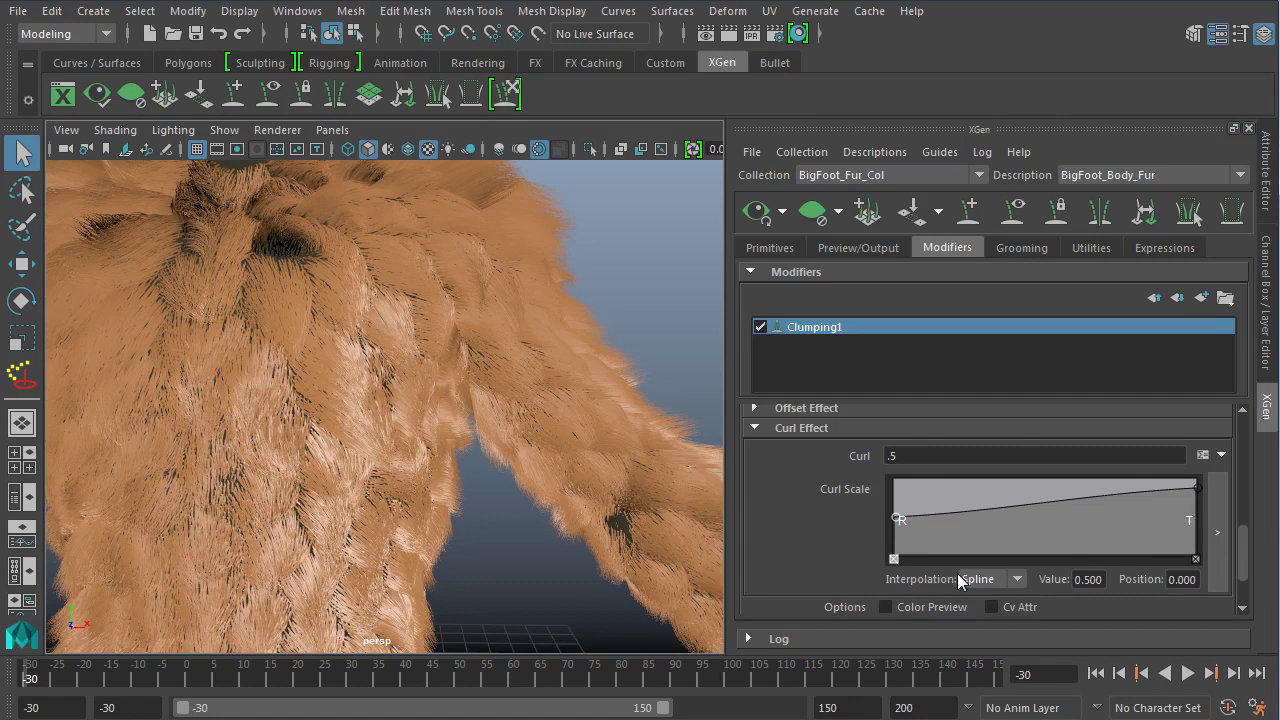
# Set the Curl amount of the curl effect to .2.
pyautogui.click(912, 457)
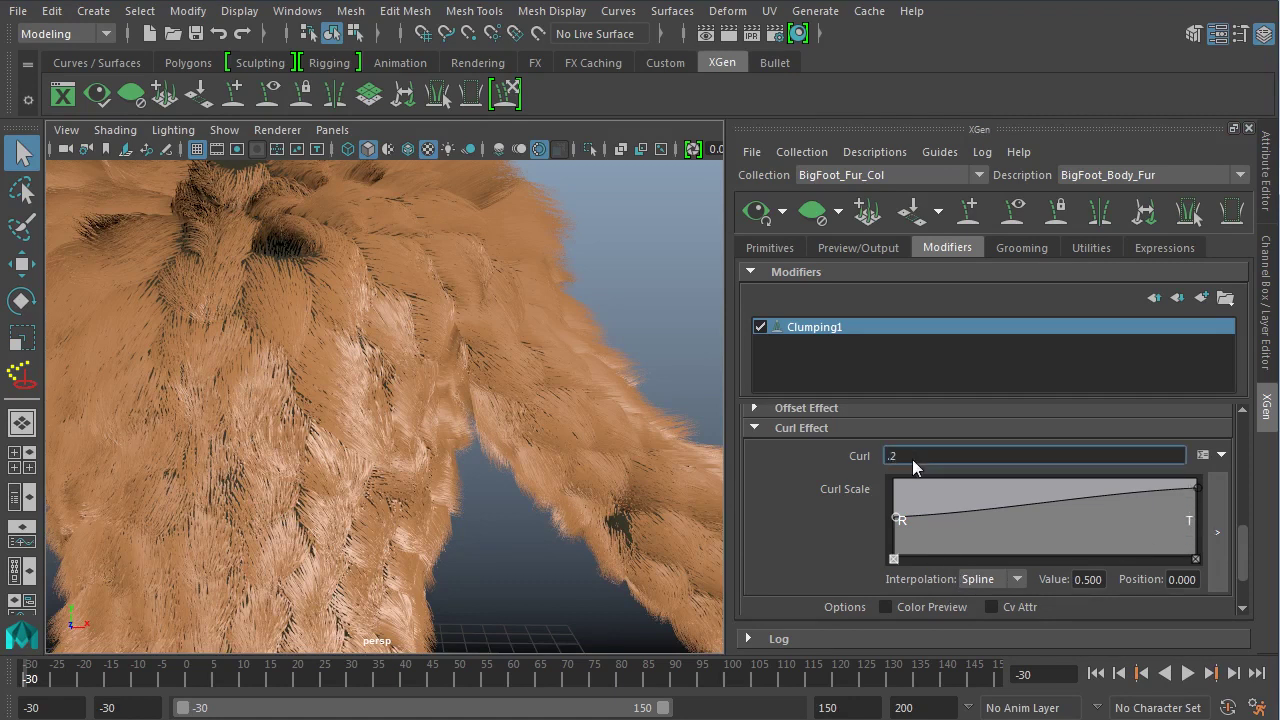
pyautogui.press('Return')
pyautogui.keyDown('alt'); pyautogui.moveTo(467, 363); pyautogui.dragTo(406, 329, button='right'); pyautogui.keyUp('alt')
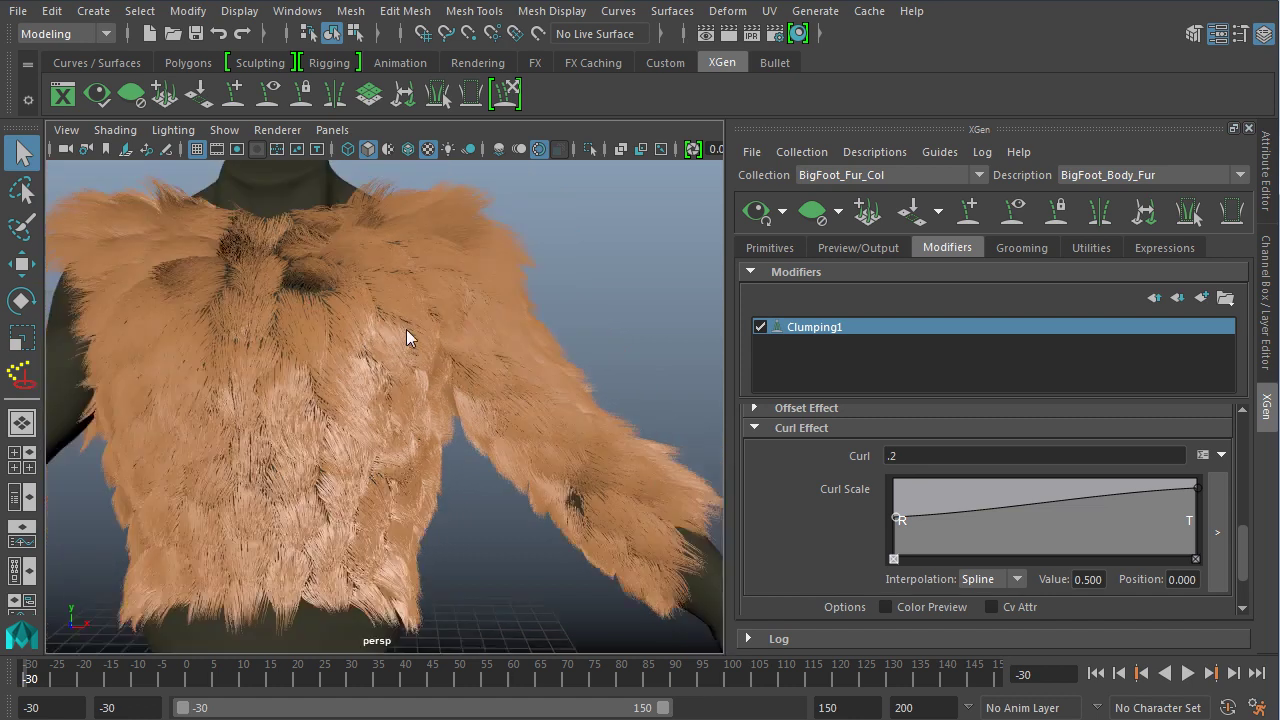
pyautogui.keyDown('alt'); pyautogui.moveTo(406, 329); pyautogui.dragTo(453, 392); pyautogui.keyUp('alt')
pyautogui.keyDown('alt'); pyautogui.moveTo(453, 392); pyautogui.dragTo(513, 333, button='right'); pyautogui.keyUp('alt')
pyautogui.keyDown('alt'); pyautogui.moveTo(513, 333); pyautogui.dragTo(343, 286); pyautogui.keyUp('alt')
# Set the clumping modifier's mask to .4 and inspect the fur on the chest and arms.
pyautogui.moveTo(1249, 557); pyautogui.dragTo(1247, 437)
pyautogui.click(918, 447)
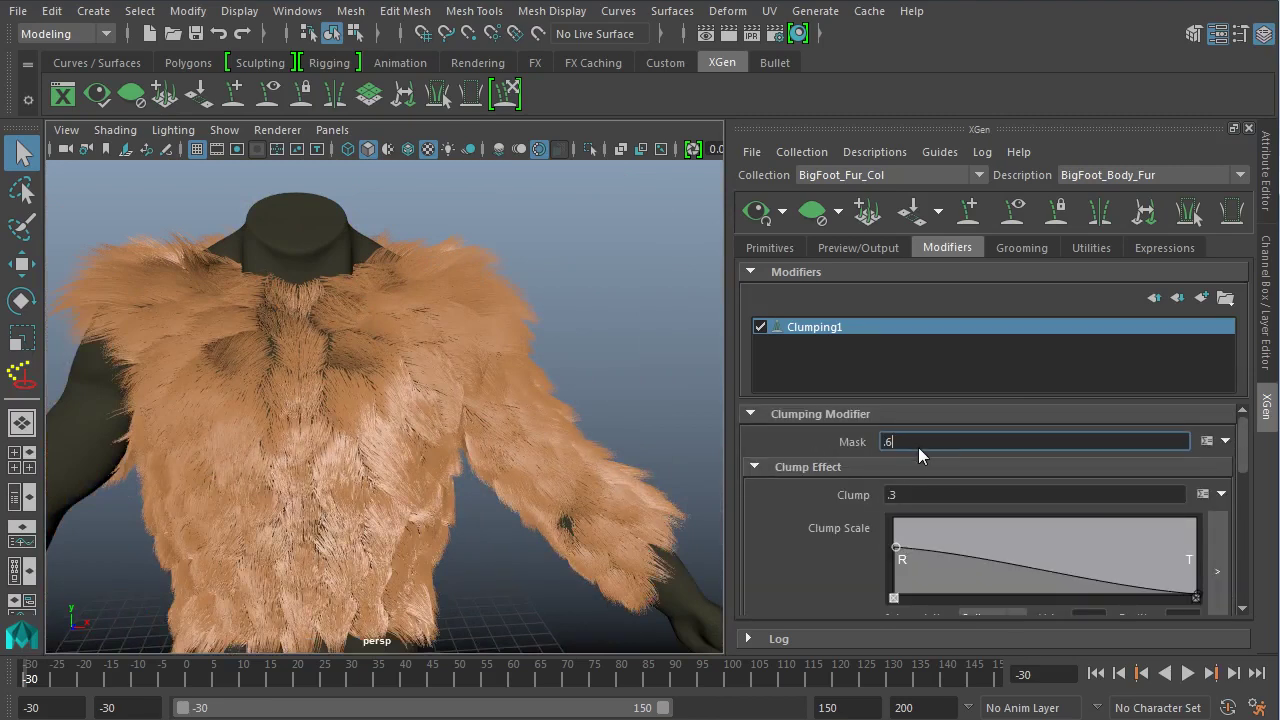
pyautogui.press('BackSpace')
pyautogui.write('4')
pyautogui.press('Return')
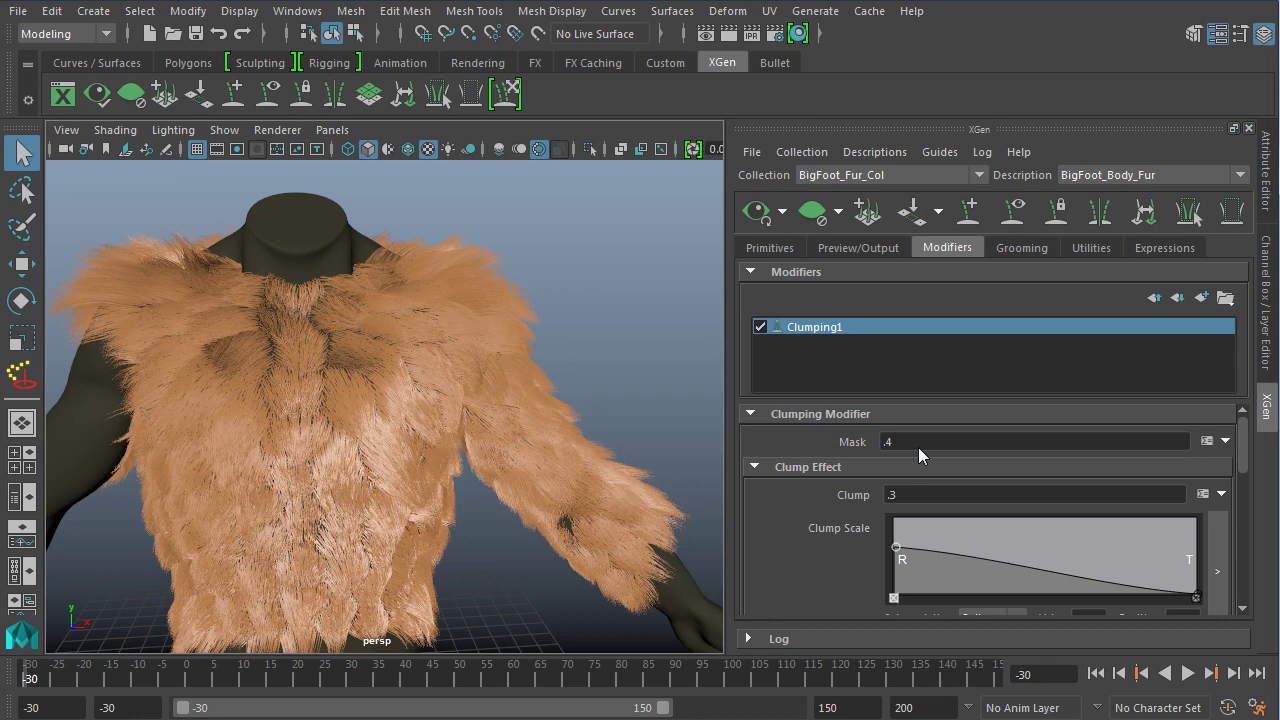
pyautogui.keyDown('alt'); pyautogui.moveTo(448, 413); pyautogui.dragTo(733, 449); pyautogui.keyUp('alt')
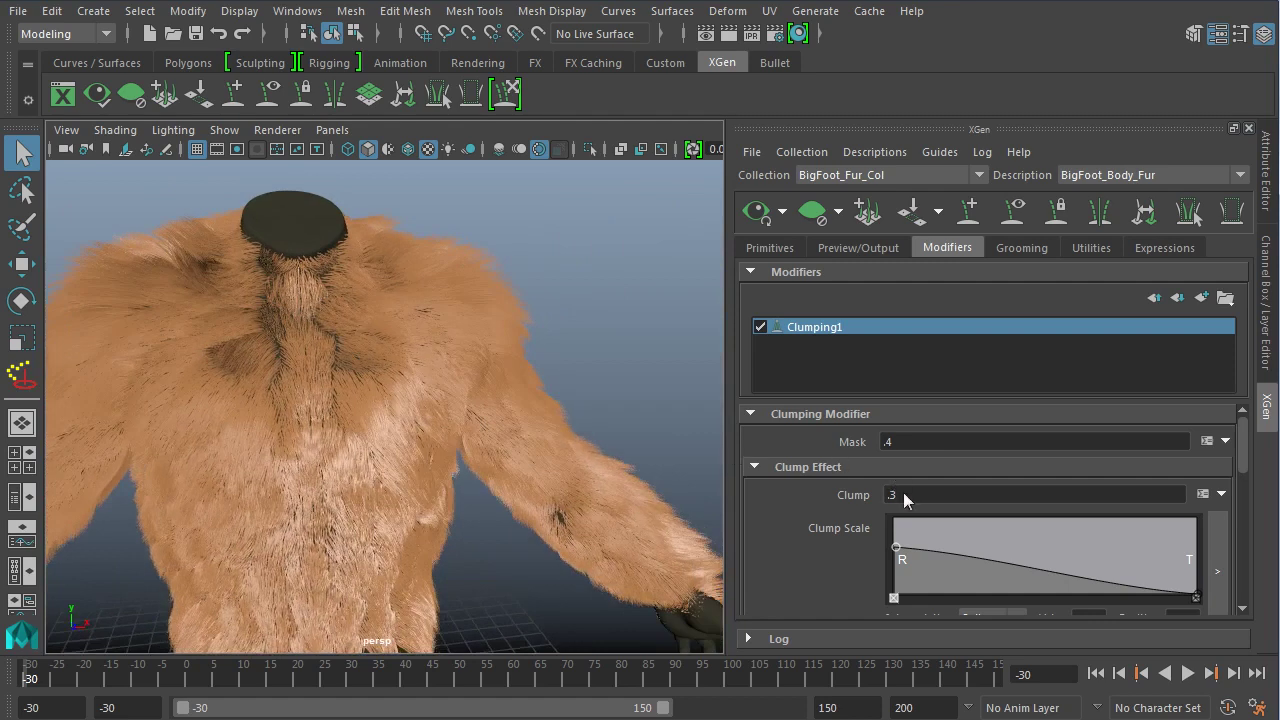
pyautogui.keyDown('alt'); pyautogui.moveTo(439, 387); pyautogui.dragTo(583, 391, button='right'); pyautogui.keyUp('alt')
pyautogui.keyDown('alt'); pyautogui.moveTo(430, 368); pyautogui.dragTo(295, 312); pyautogui.keyUp('alt')
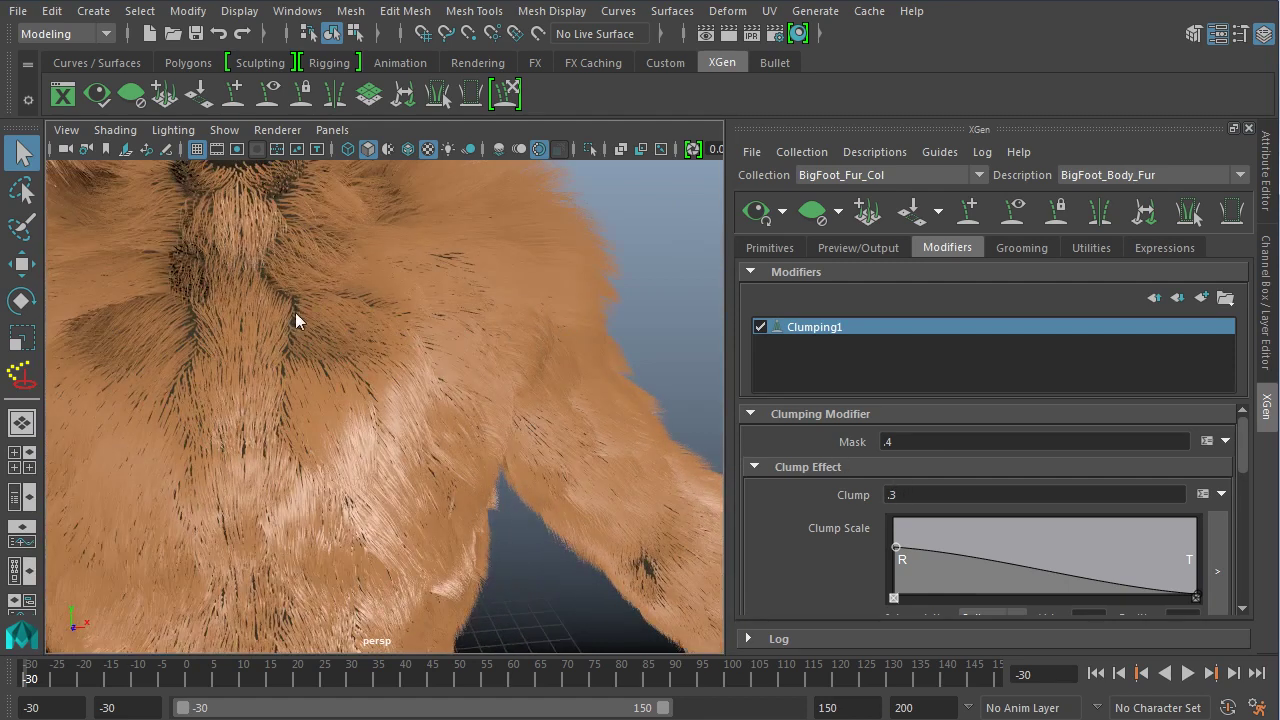
pyautogui.scroll(-5, 391, 391)
pyautogui.keyDown('alt'); pyautogui.moveTo(391, 391); pyautogui.dragTo(388, 363); pyautogui.keyUp('alt')
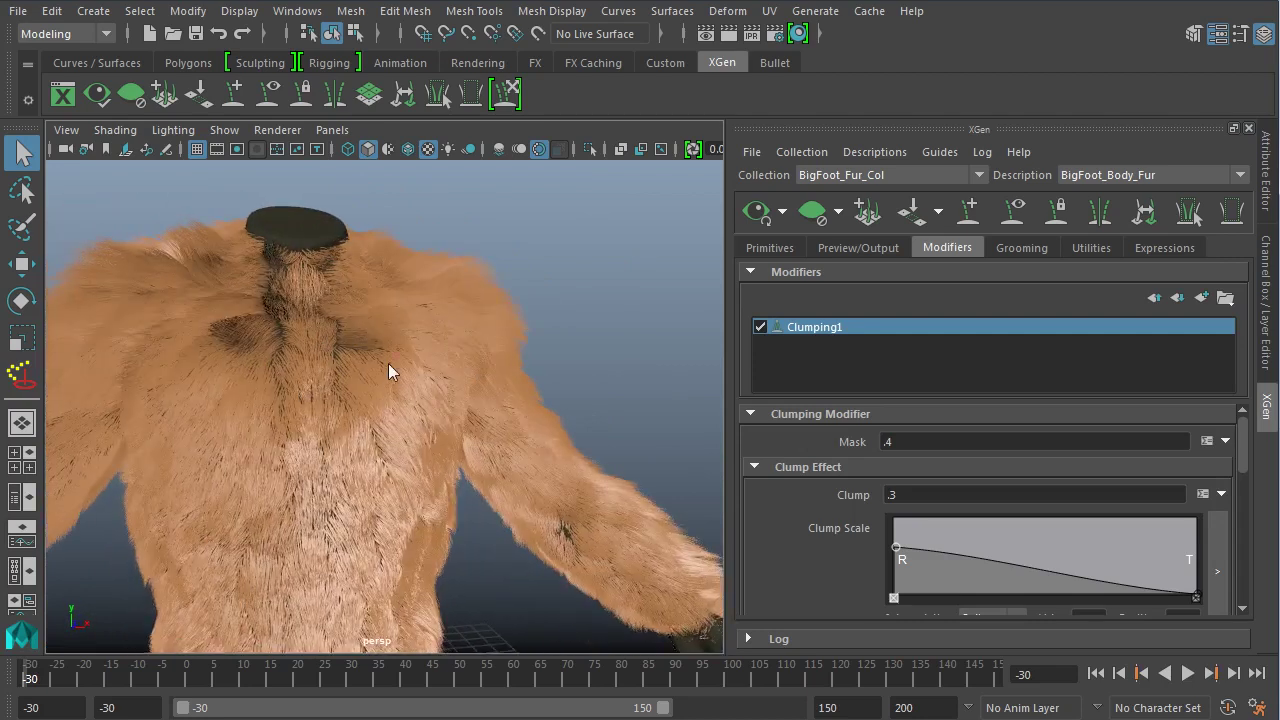
pyautogui.keyDown('alt'); pyautogui.moveTo(469, 447); pyautogui.dragTo(292, 342); pyautogui.keyUp('alt')
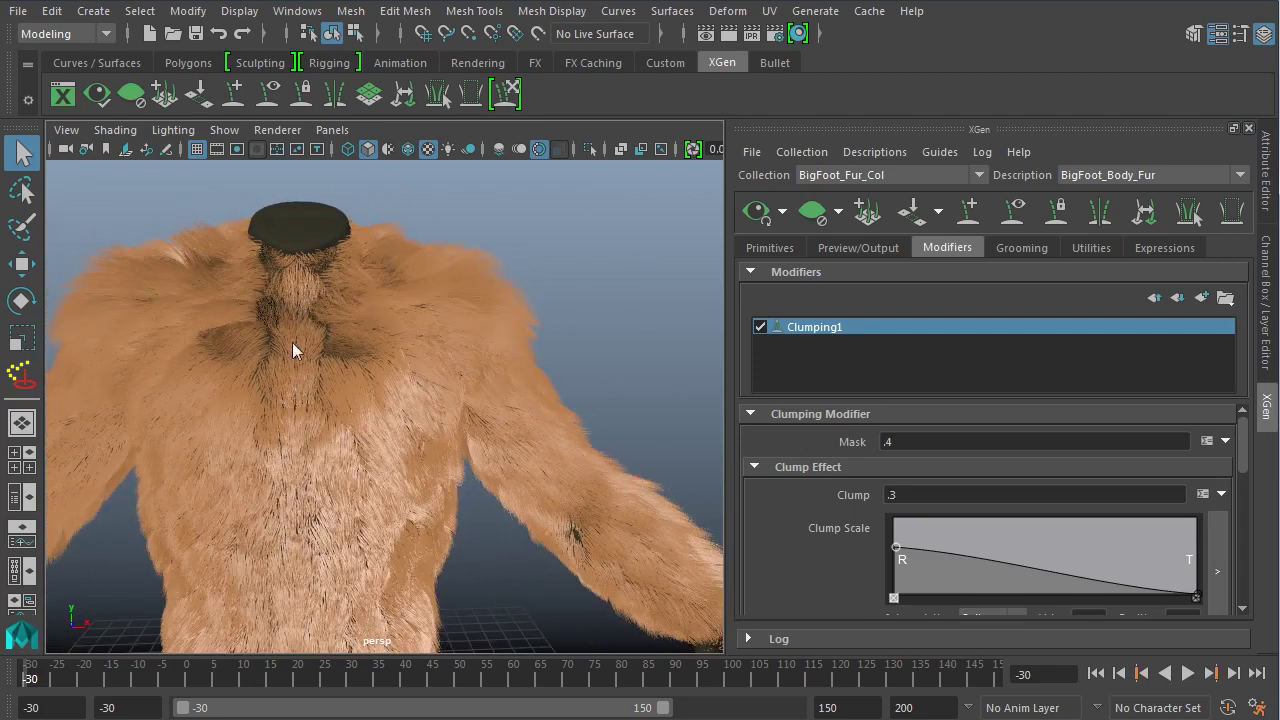
# Set the Clump amount of the clumping modifier's clump effect to .2.
pyautogui.click(913, 492)
pyautogui.press('BackSpace')
pyautogui.write('2')
pyautogui.press('Return')
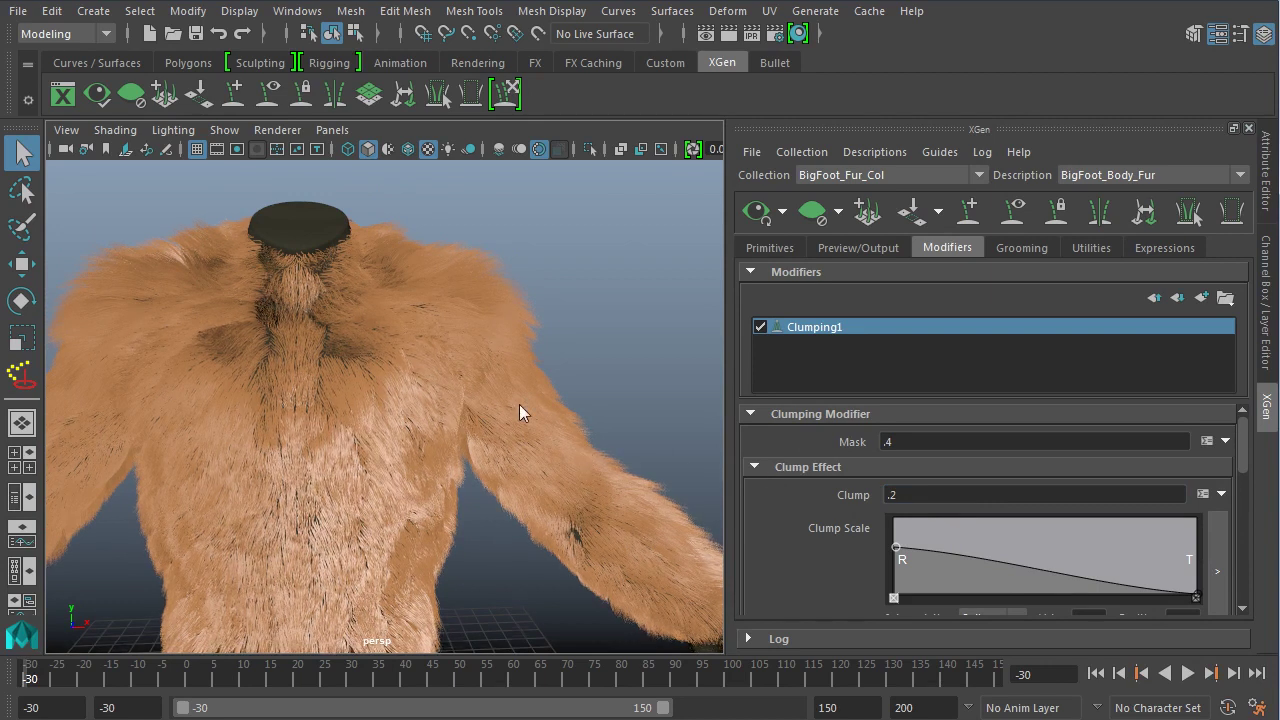
pyautogui.keyDown('alt'); pyautogui.moveTo(519, 412); pyautogui.dragTo(519, 426); pyautogui.keyUp('alt')
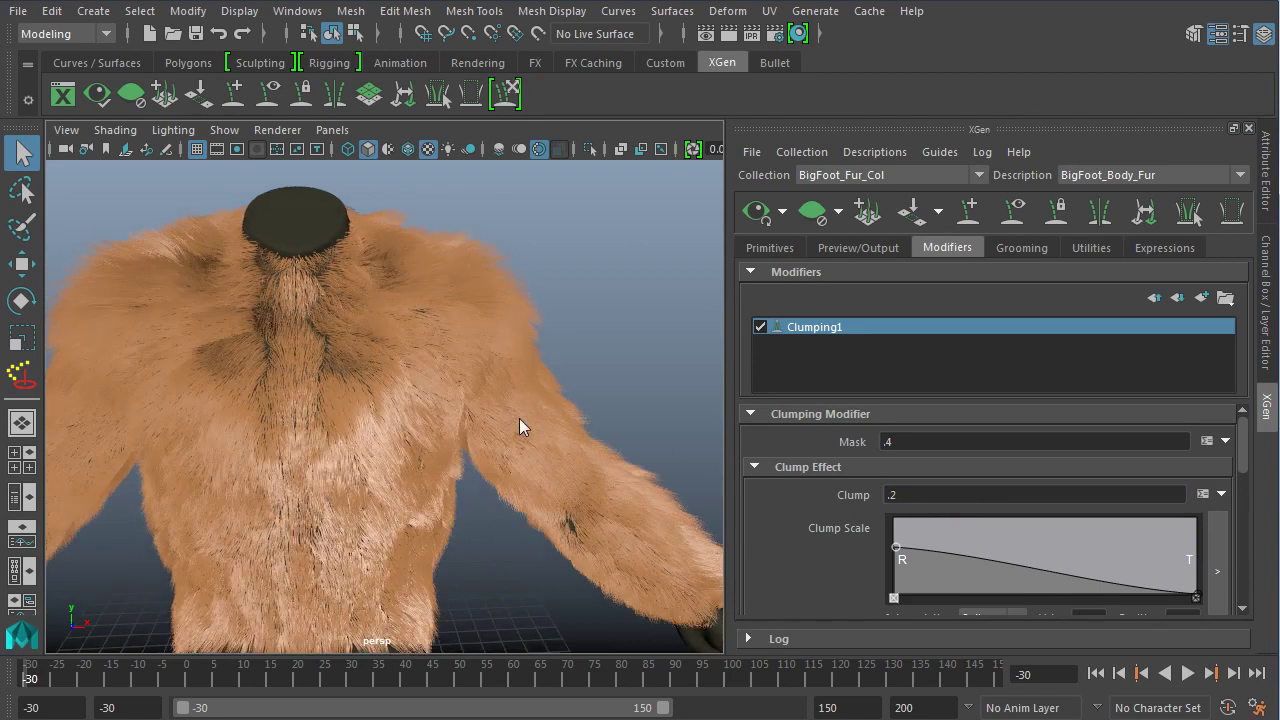
# Raise the root point of the Clump Scale curve to the top of the graph and inspect the torso fur.
pyautogui.click(897, 548)
pyautogui.moveTo(893, 537); pyautogui.dragTo(892, 517)
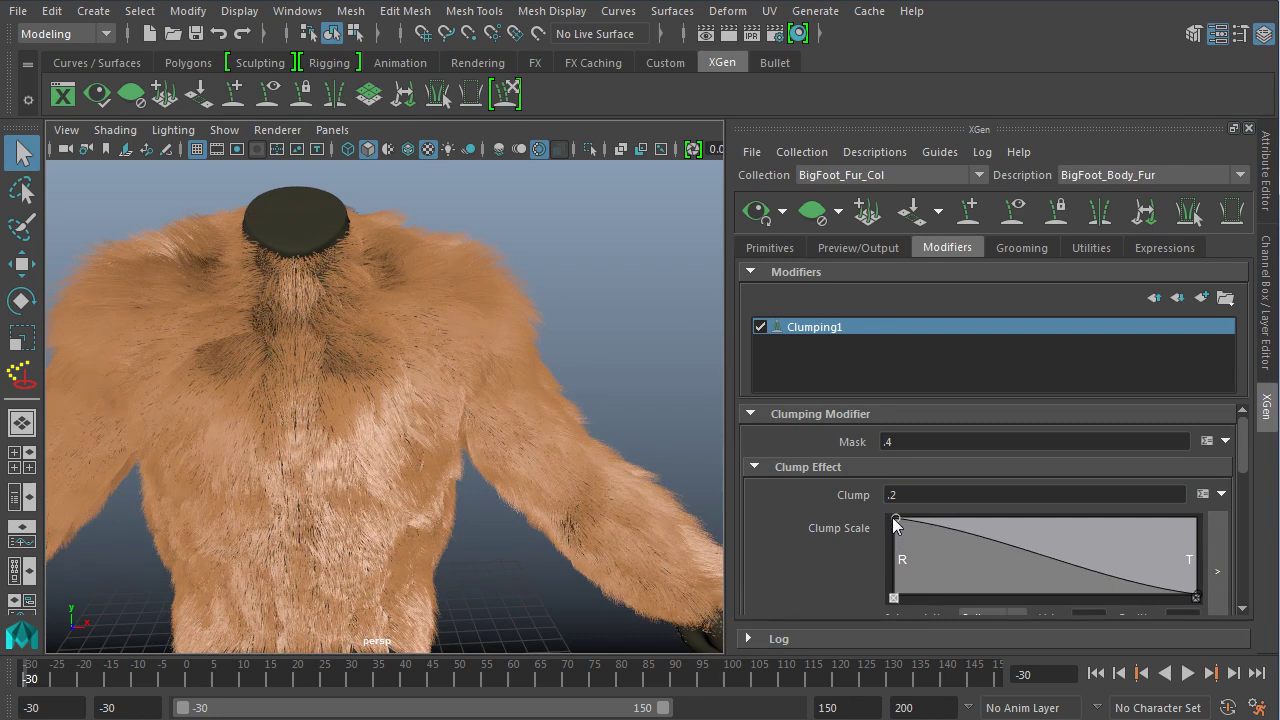
pyautogui.keyDown('alt'); pyautogui.moveTo(602, 423); pyautogui.dragTo(243, 314); pyautogui.keyUp('alt')
pyautogui.keyDown('alt'); pyautogui.moveTo(243, 314); pyautogui.dragTo(535, 320, button='right'); pyautogui.keyUp('alt')
pyautogui.keyDown('alt'); pyautogui.moveTo(609, 383); pyautogui.dragTo(422, 345, button='right'); pyautogui.keyUp('alt')
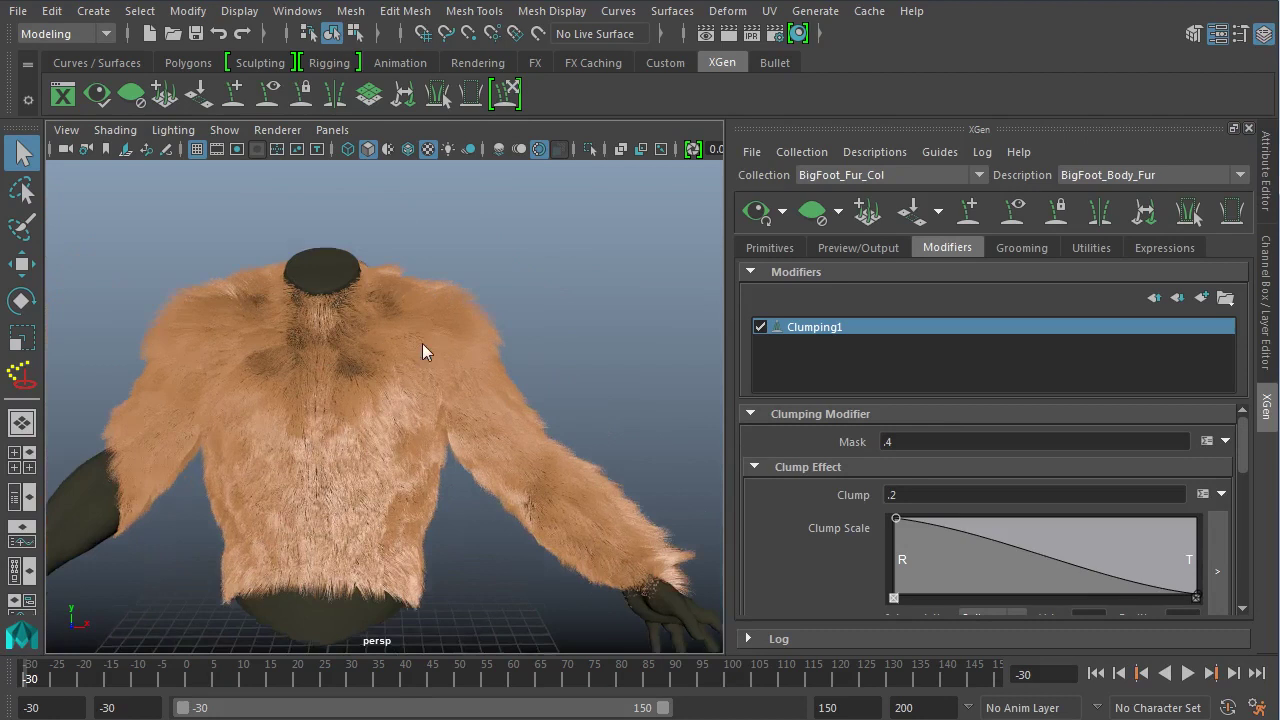
# Set the clumping modifier's mask to .3 and check the chest fur.
pyautogui.press('BackSpace')
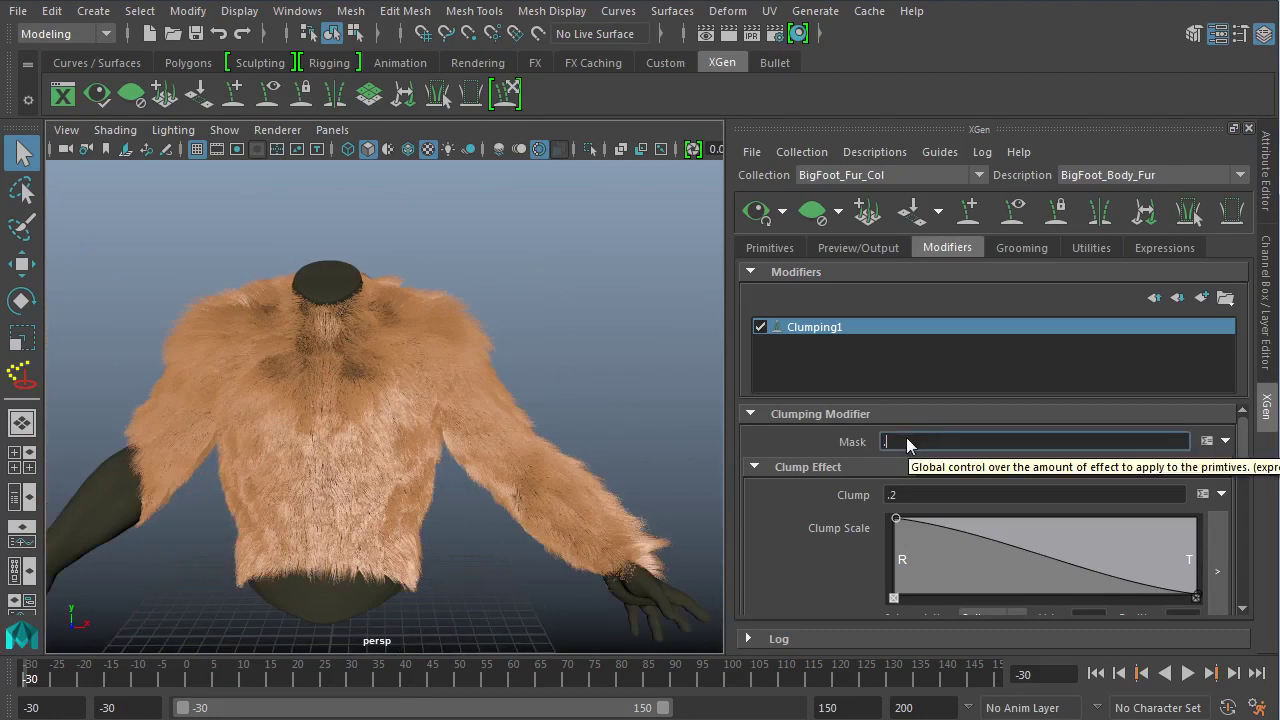
pyautogui.write('3')
pyautogui.press('Return')
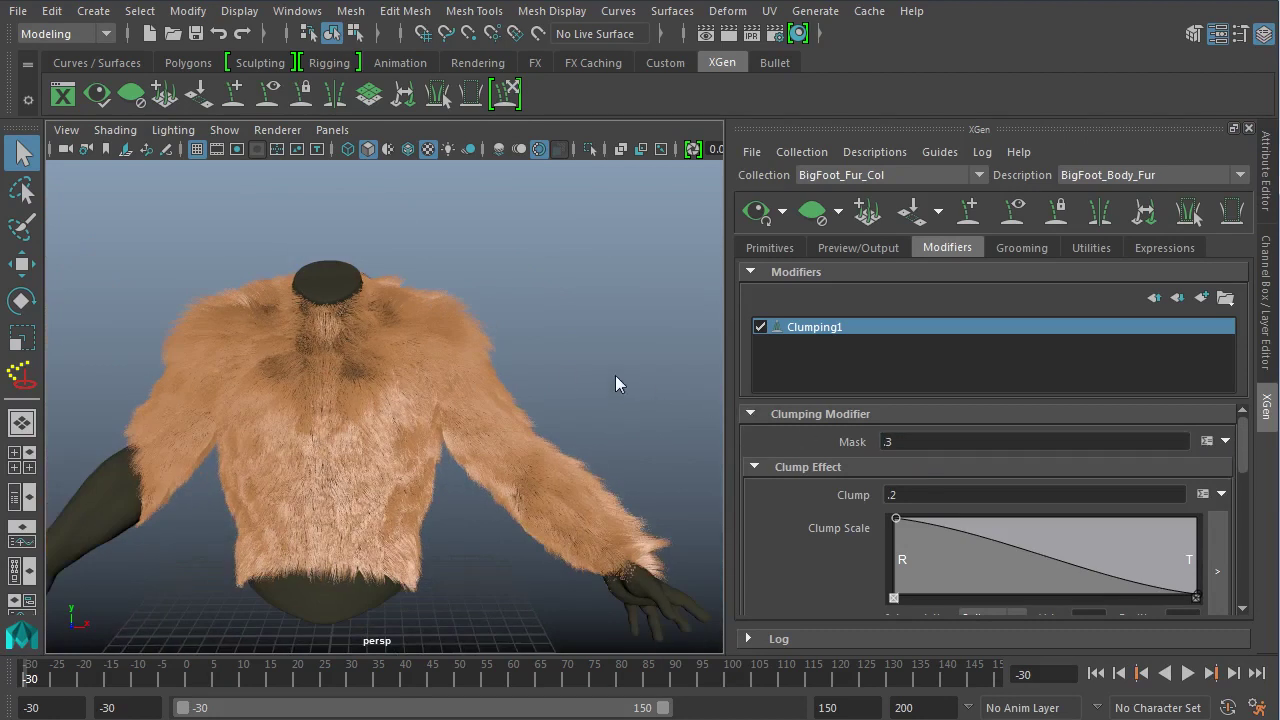
pyautogui.keyDown('alt'); pyautogui.moveTo(458, 341); pyautogui.dragTo(541, 406, button='right'); pyautogui.keyUp('alt')
pyautogui.keyDown('alt'); pyautogui.moveTo(541, 406); pyautogui.dragTo(510, 345); pyautogui.keyUp('alt')
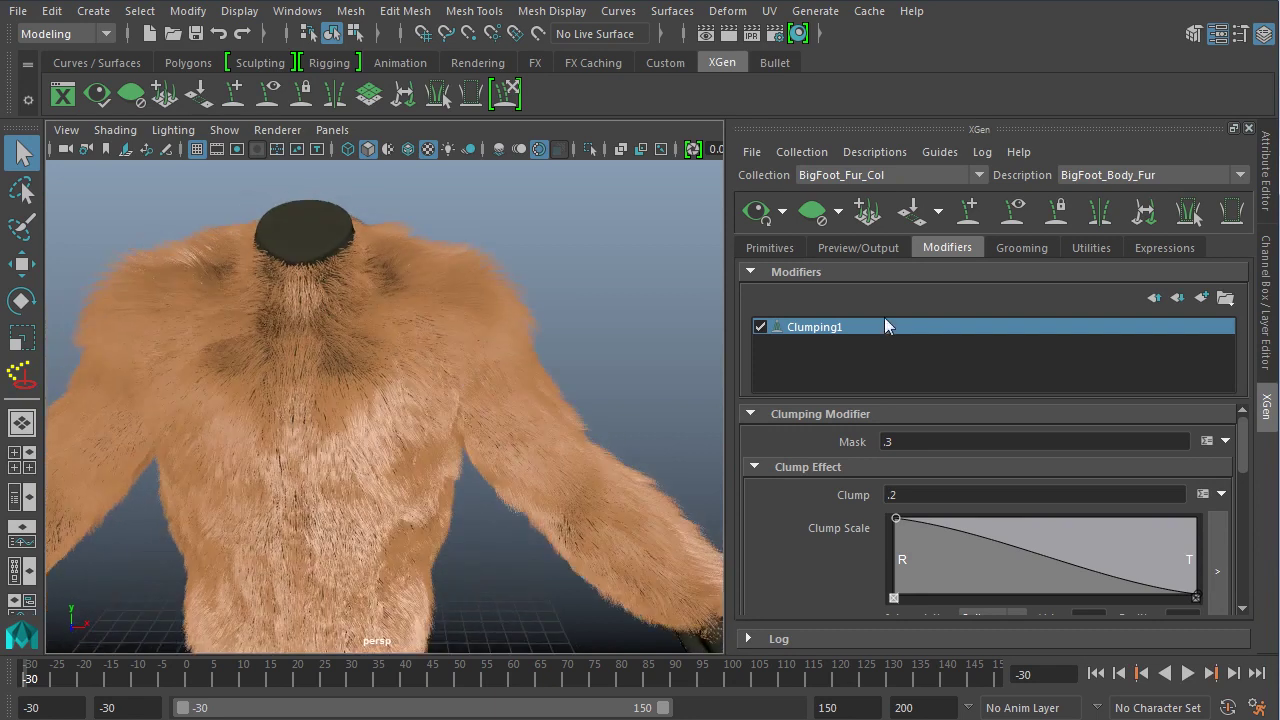
# Toggle the Clumping1 modifier to compare the torso and arm fur with and without clumping.
pyautogui.click(760, 326)
pyautogui.keyDown('alt'); pyautogui.moveTo(575, 357); pyautogui.dragTo(449, 317, button='right'); pyautogui.keyUp('alt')
pyautogui.keyDown('alt'); pyautogui.moveTo(449, 317); pyautogui.dragTo(458, 258); pyautogui.keyUp('alt')
pyautogui.keyDown('alt'); pyautogui.moveTo(458, 266); pyautogui.dragTo(520, 328, button='right'); pyautogui.keyUp('alt')
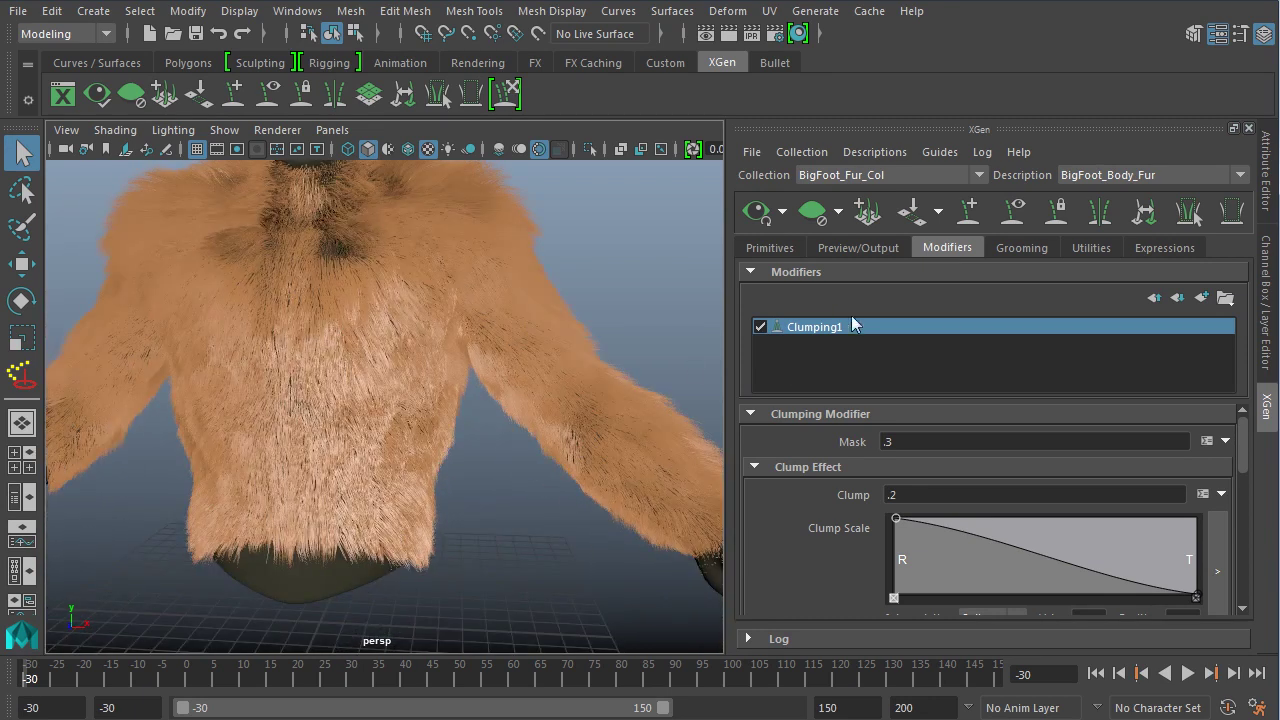
# Add a second Clumping modifier to the BigFoot_Body_Fur description.
pyautogui.click(1202, 297)
pyautogui.click(899, 345)
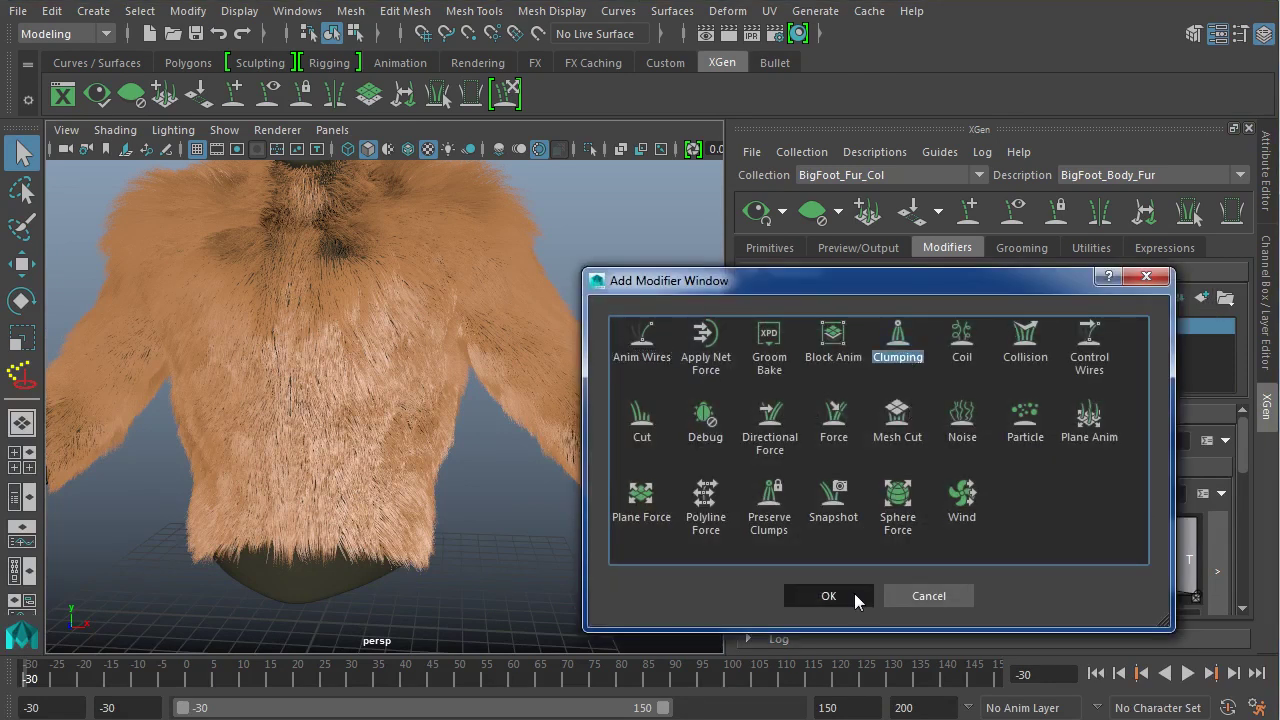
pyautogui.press('Return')
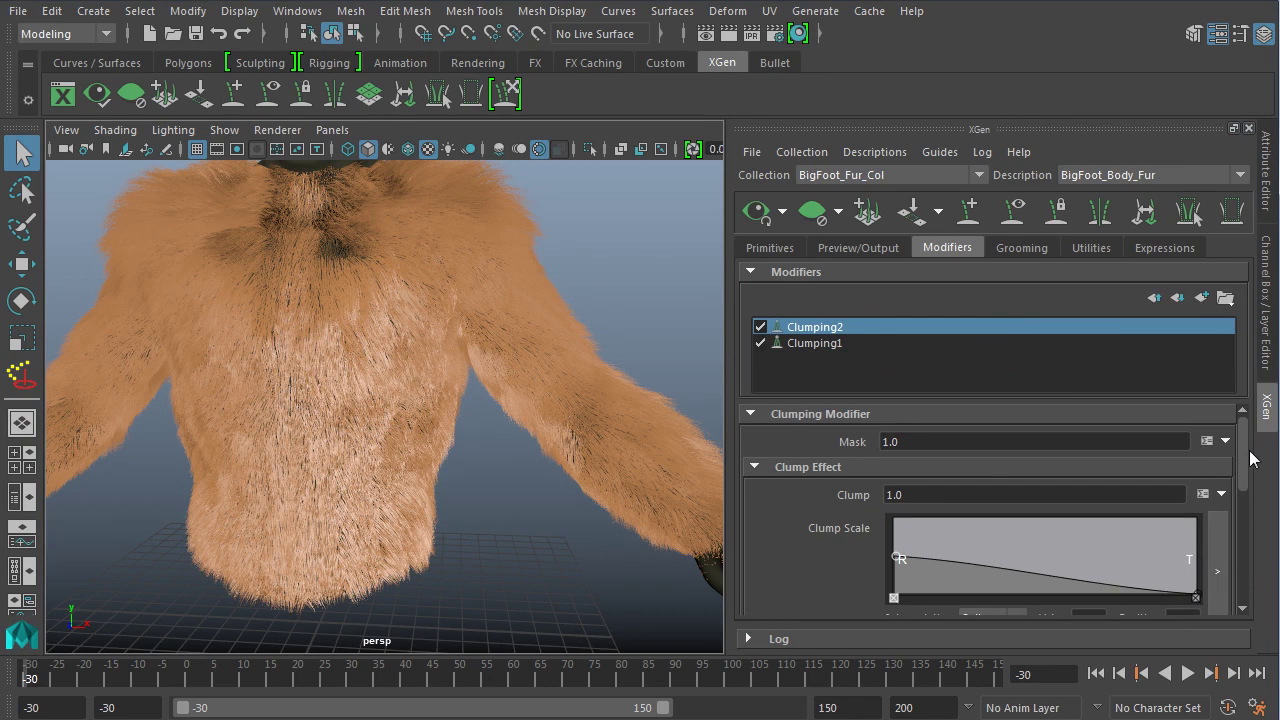
# Open the clumping map setup of the Clumping2 modifier and generate clump points at density 1.0.
pyautogui.moveTo(1248, 456); pyautogui.dragTo(1247, 524)
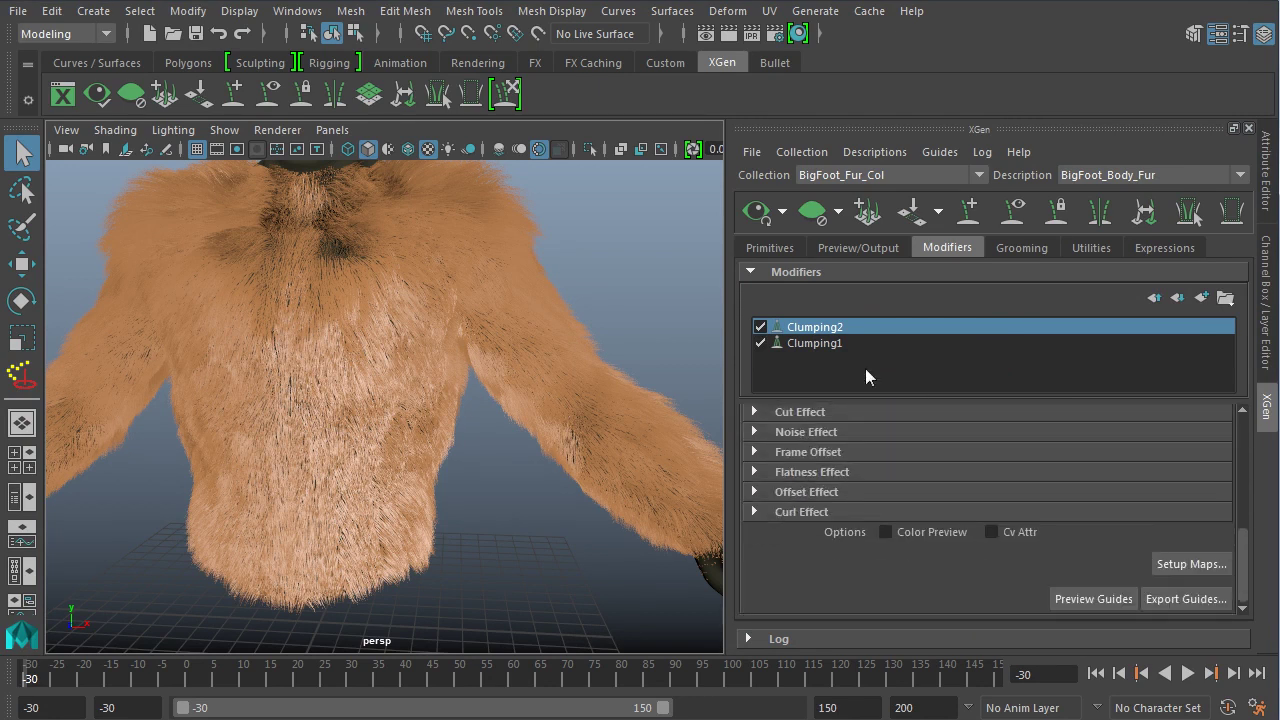
pyautogui.click(1190, 564)
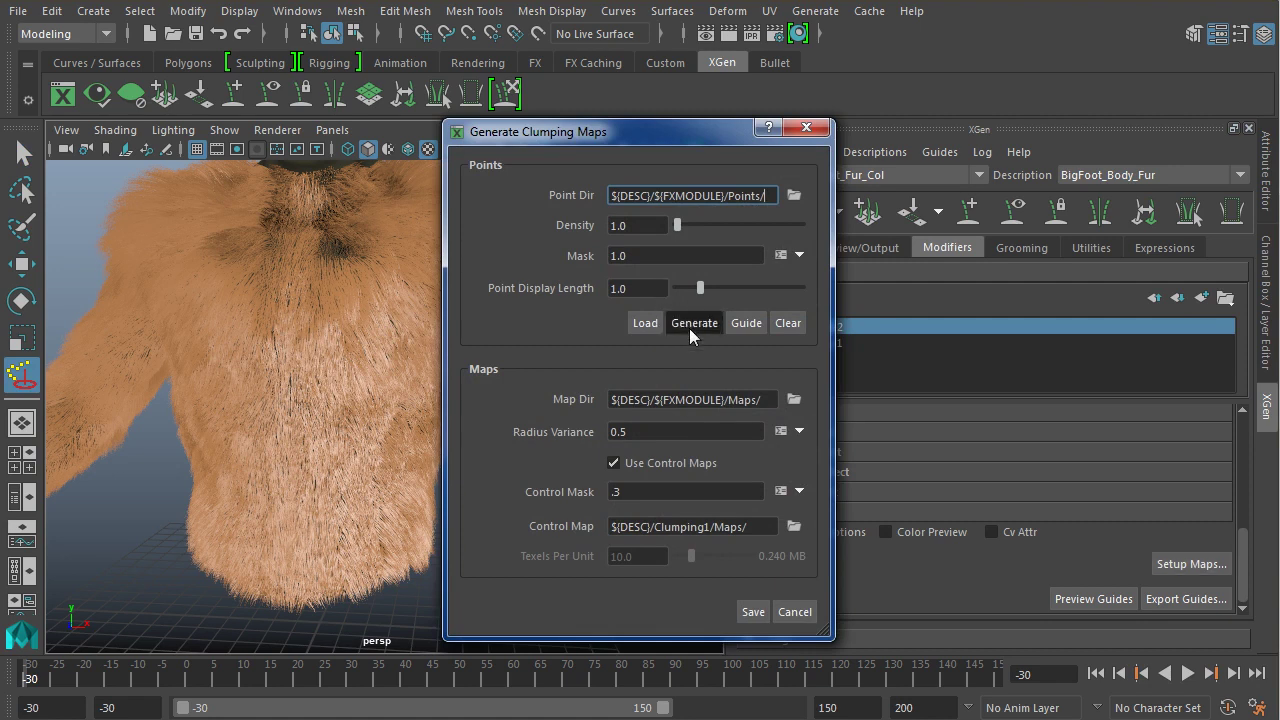
pyautogui.click(689, 328)
pyautogui.keyDown('alt'); pyautogui.moveTo(334, 311); pyautogui.dragTo(289, 386, button='middle'); pyautogui.keyUp('alt')
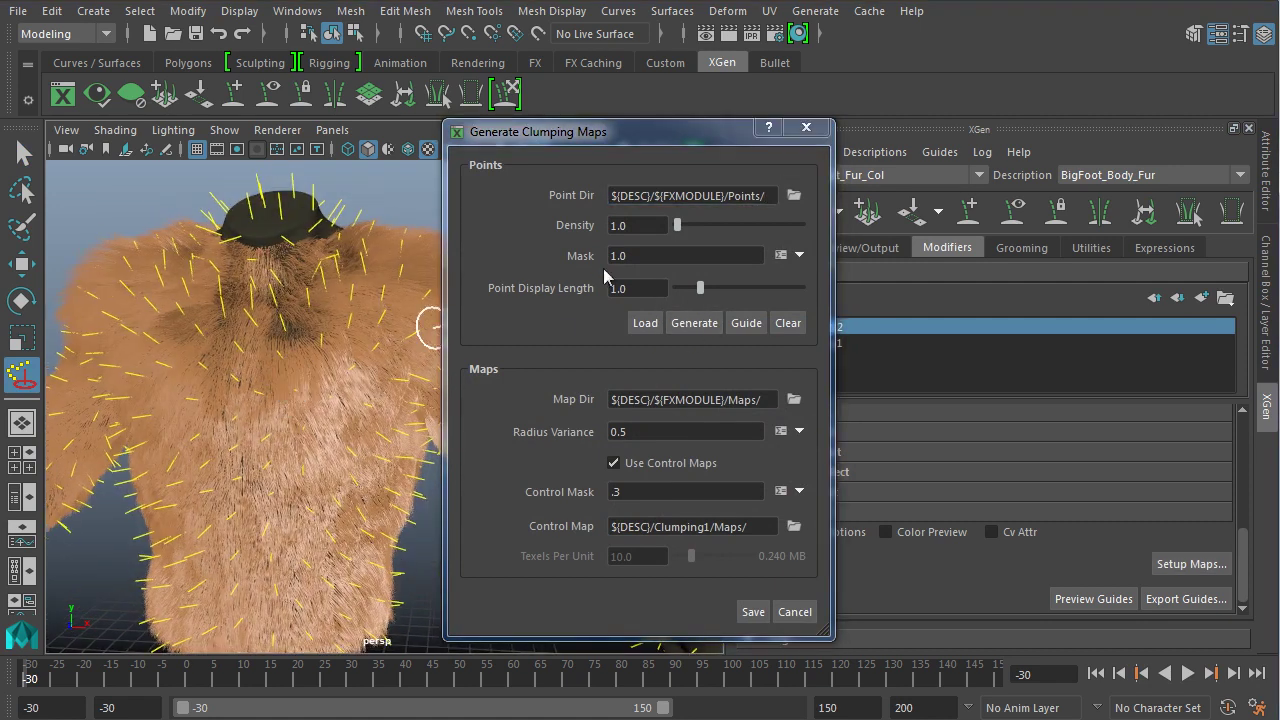
# Set the clump point density to 5 and regenerate the points on the body.
pyautogui.doubleClick(630, 225)
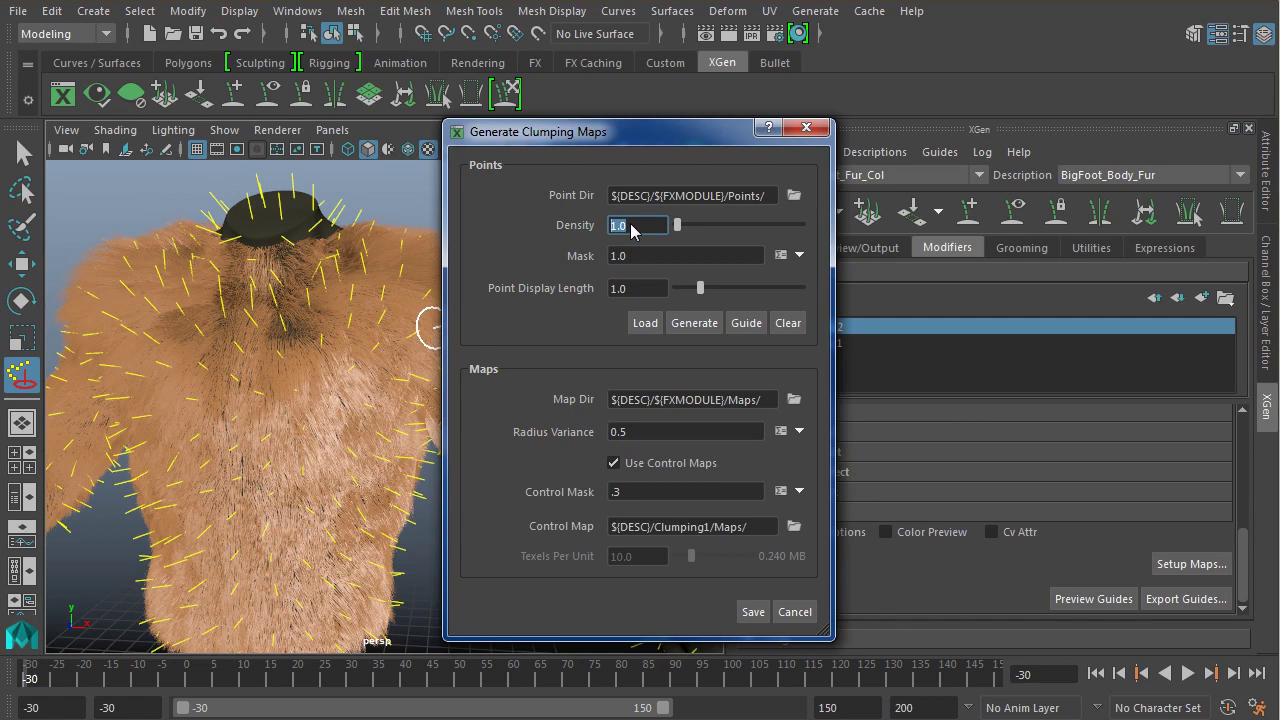
pyautogui.write('5')
pyautogui.press('Tab')
pyautogui.click(700, 323)
pyautogui.keyDown('alt'); pyautogui.moveTo(322, 288); pyautogui.dragTo(354, 317); pyautogui.keyUp('alt')
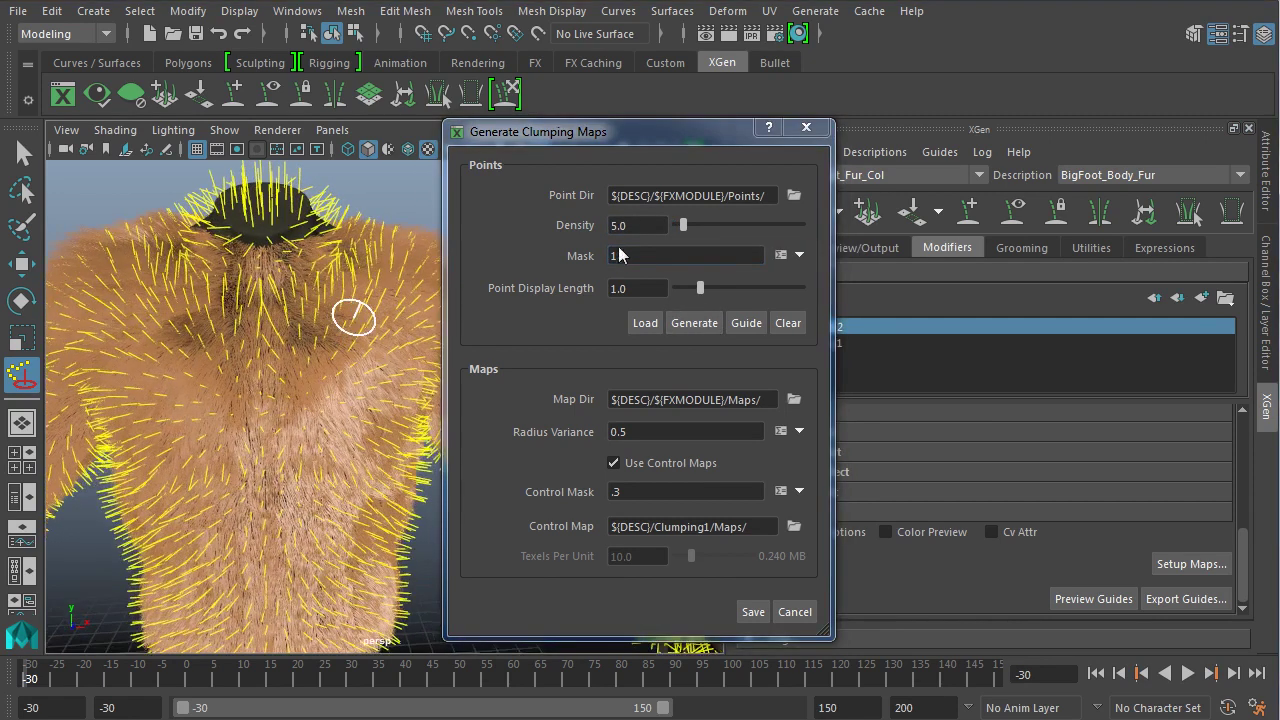
# Set the clump point density to 7, regenerate the points and check their distribution on the chest and arm.
pyautogui.doubleClick(630, 225)
pyautogui.write('7')
pyautogui.press('Tab')
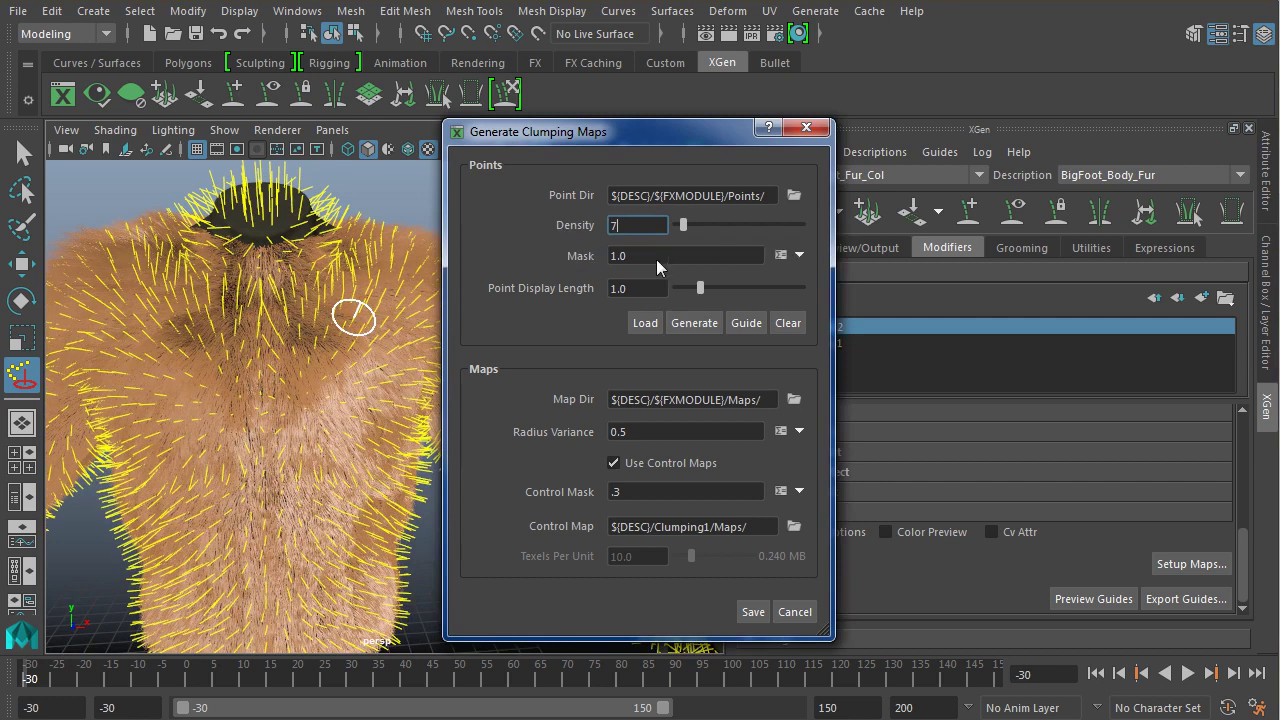
pyautogui.click(648, 290)
pyautogui.click(690, 323)
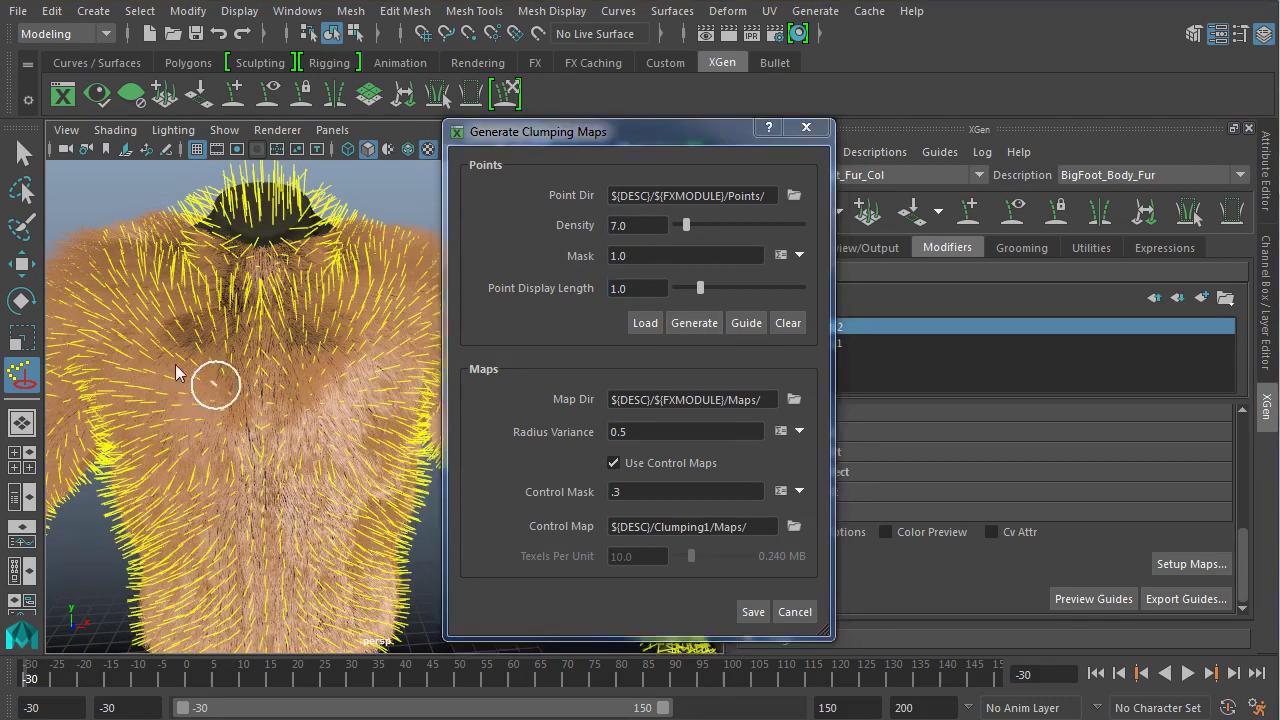
pyautogui.keyDown('alt'); pyautogui.moveTo(220, 370); pyautogui.dragTo(284, 290); pyautogui.keyUp('alt')
pyautogui.keyDown('alt'); pyautogui.moveTo(284, 290); pyautogui.dragTo(313, 368, button='right'); pyautogui.keyUp('alt')
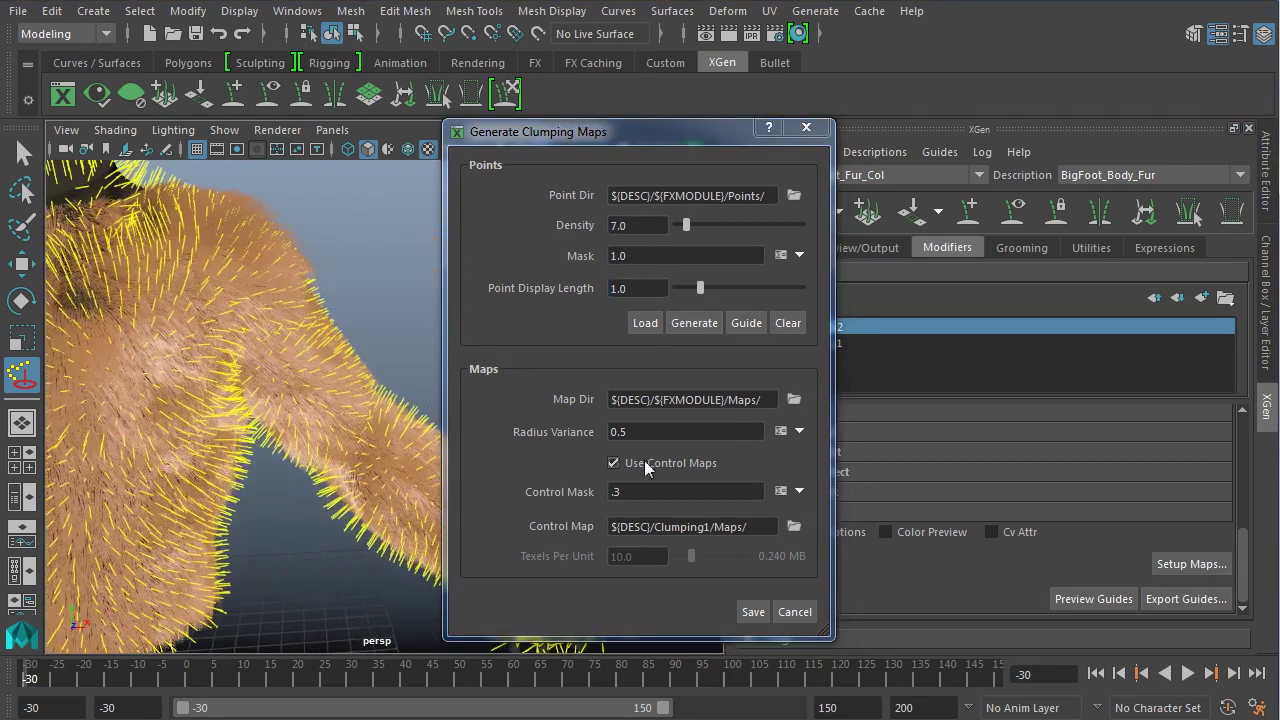
# Set the clump point density to 6, regenerate the points and save the clumping maps.
pyautogui.doubleClick(632, 225)
pyautogui.write('6')
pyautogui.click(631, 257)
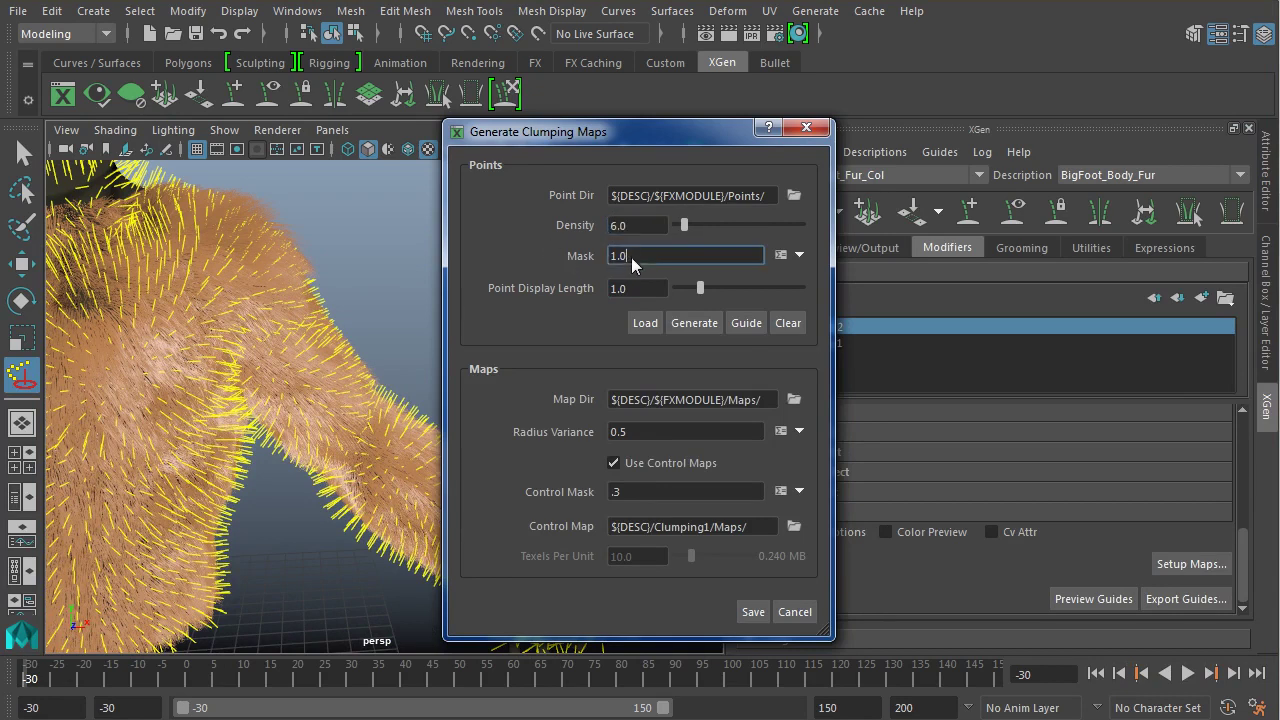
pyautogui.click(690, 323)
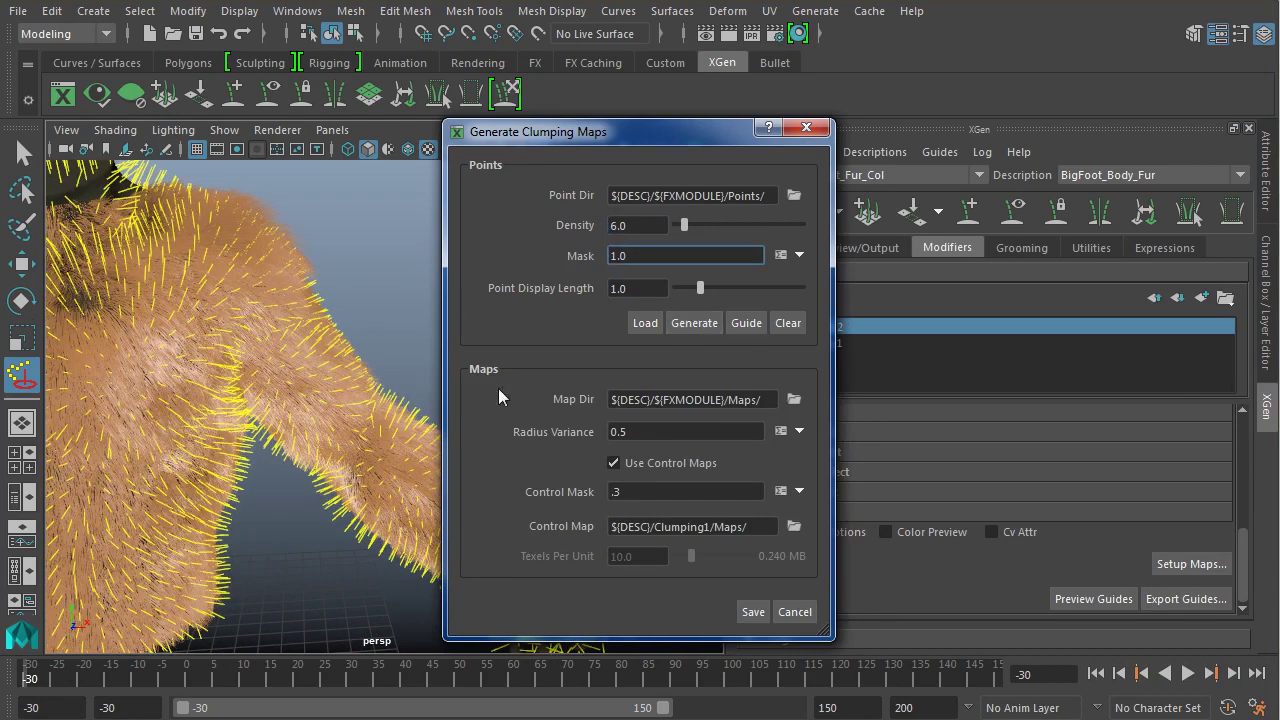
pyautogui.click(752, 611)
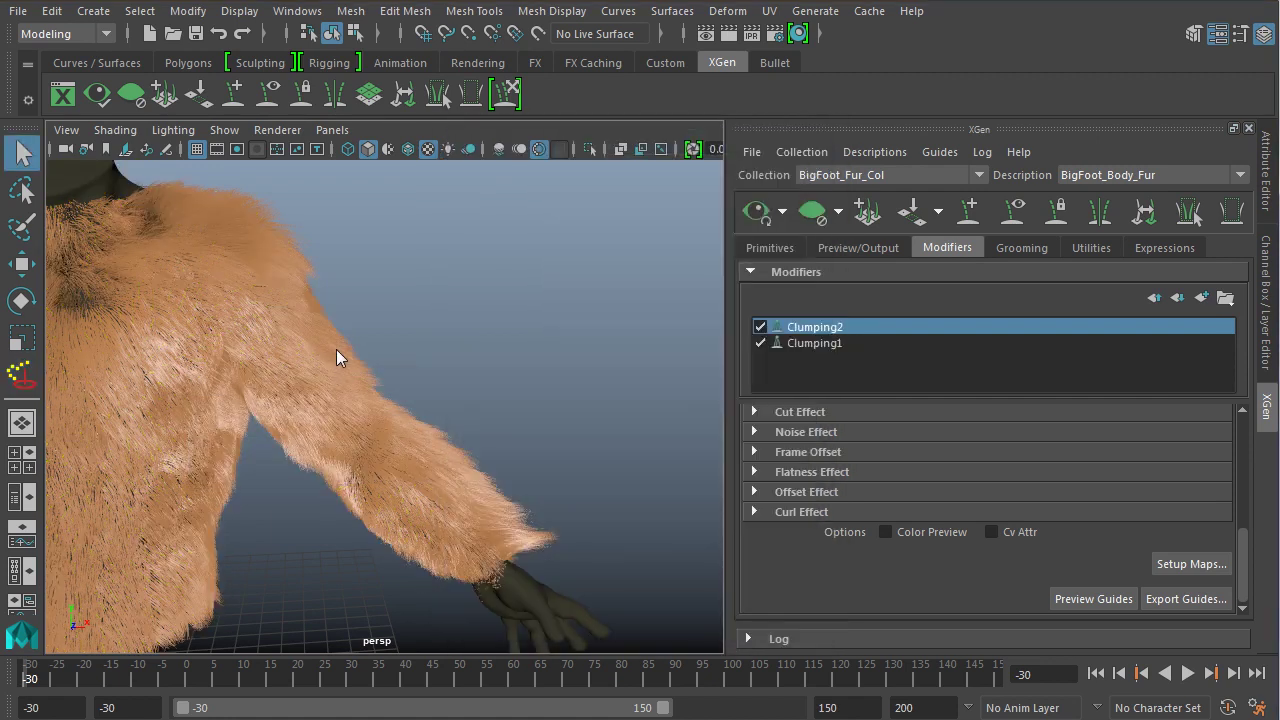
# Inspect the clumps on the shoulder up close and set the Clumping2 modifier's mask to .5.
pyautogui.keyDown('alt'); pyautogui.moveTo(336, 344); pyautogui.dragTo(416, 380, button='right'); pyautogui.keyUp('alt')
pyautogui.keyDown('alt'); pyautogui.moveTo(301, 240); pyautogui.dragTo(339, 426, button='middle'); pyautogui.keyUp('alt')
pyautogui.keyDown('alt'); pyautogui.moveTo(339, 426); pyautogui.dragTo(424, 441, button='right'); pyautogui.keyUp('alt')
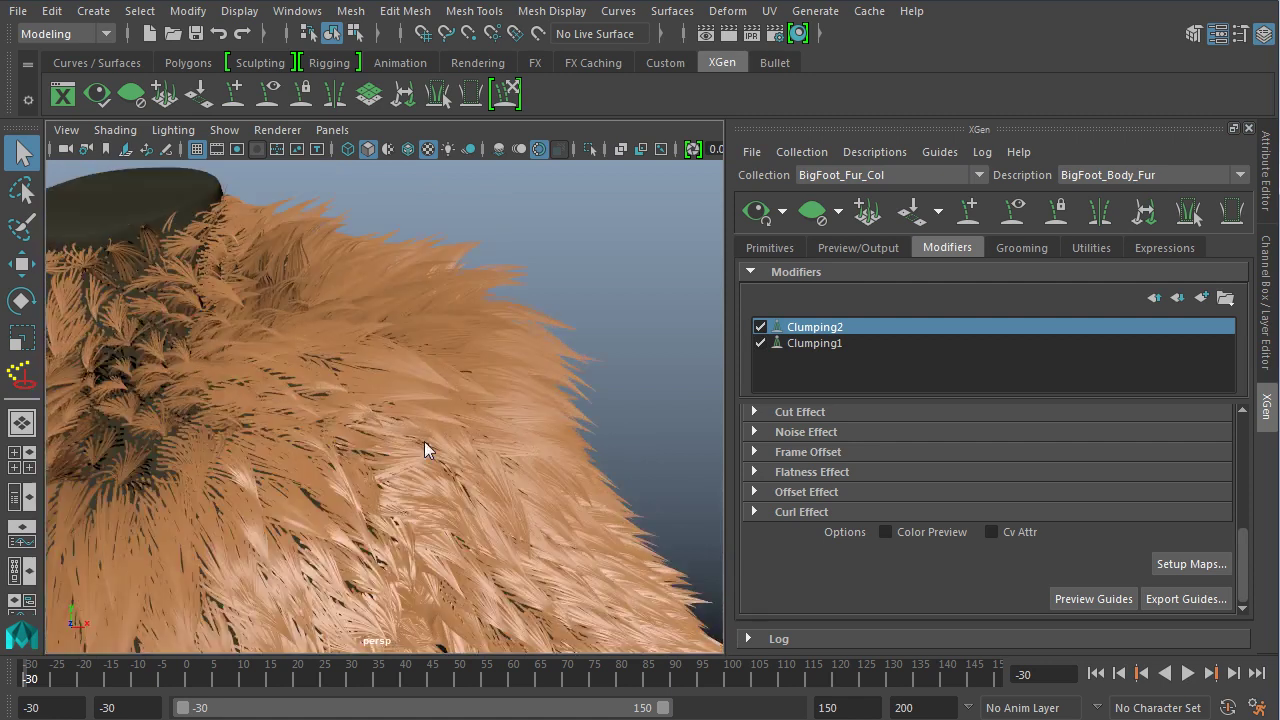
pyautogui.moveTo(424, 441)
pyautogui.keyDown('alt'); pyautogui.mouseDown()
pyautogui.moveTo(108, 468)
pyautogui.moveTo(245, 475)
pyautogui.moveTo(443, 451)
pyautogui.mouseUp(); pyautogui.keyUp('alt')
pyautogui.keyDown('alt'); pyautogui.moveTo(443, 451); pyautogui.dragTo(562, 432, button='right'); pyautogui.keyUp('alt')
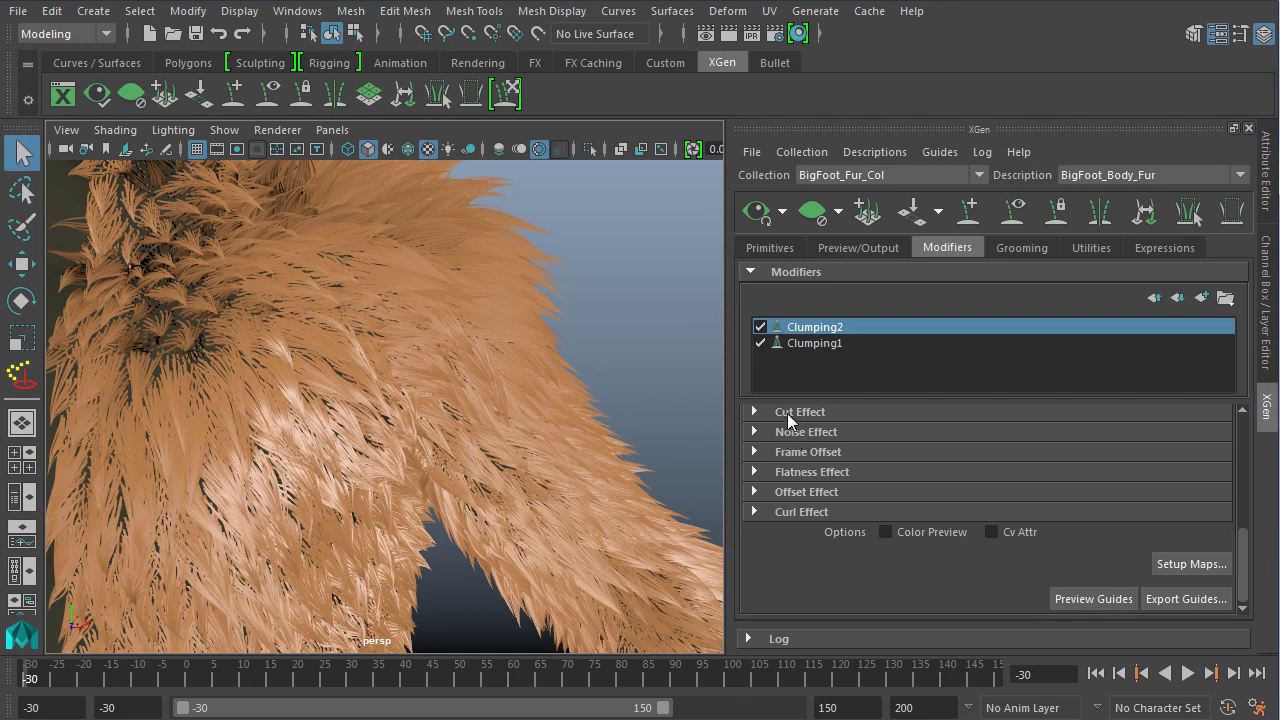
pyautogui.moveTo(1239, 532); pyautogui.dragTo(1240, 428)
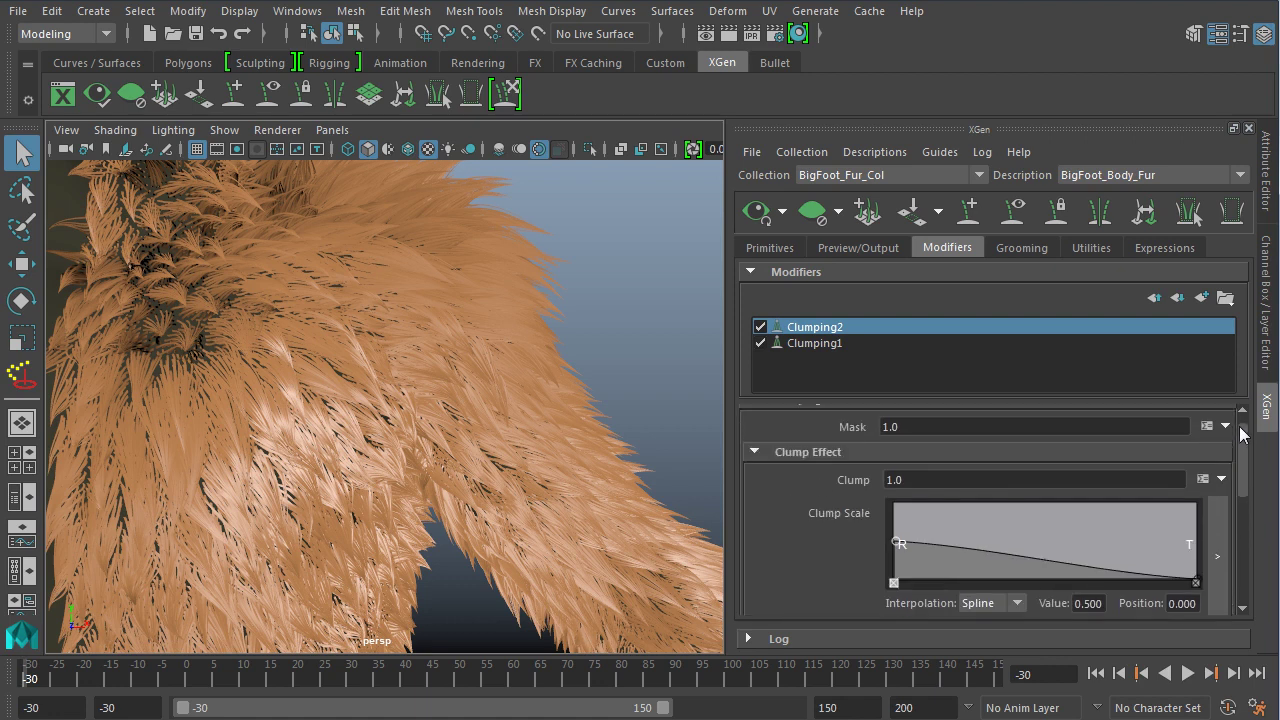
pyautogui.moveTo(920, 427); pyautogui.dragTo(755, 404)
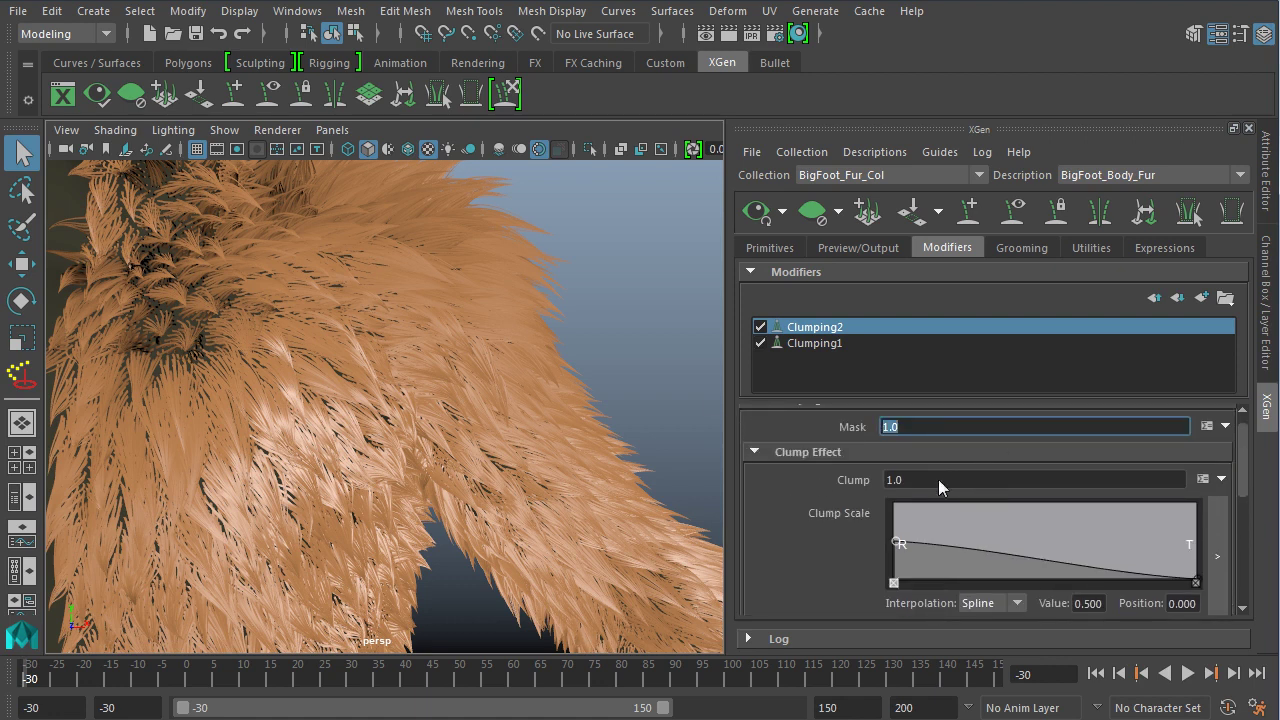
pyautogui.write('.5')
pyautogui.press('Return')
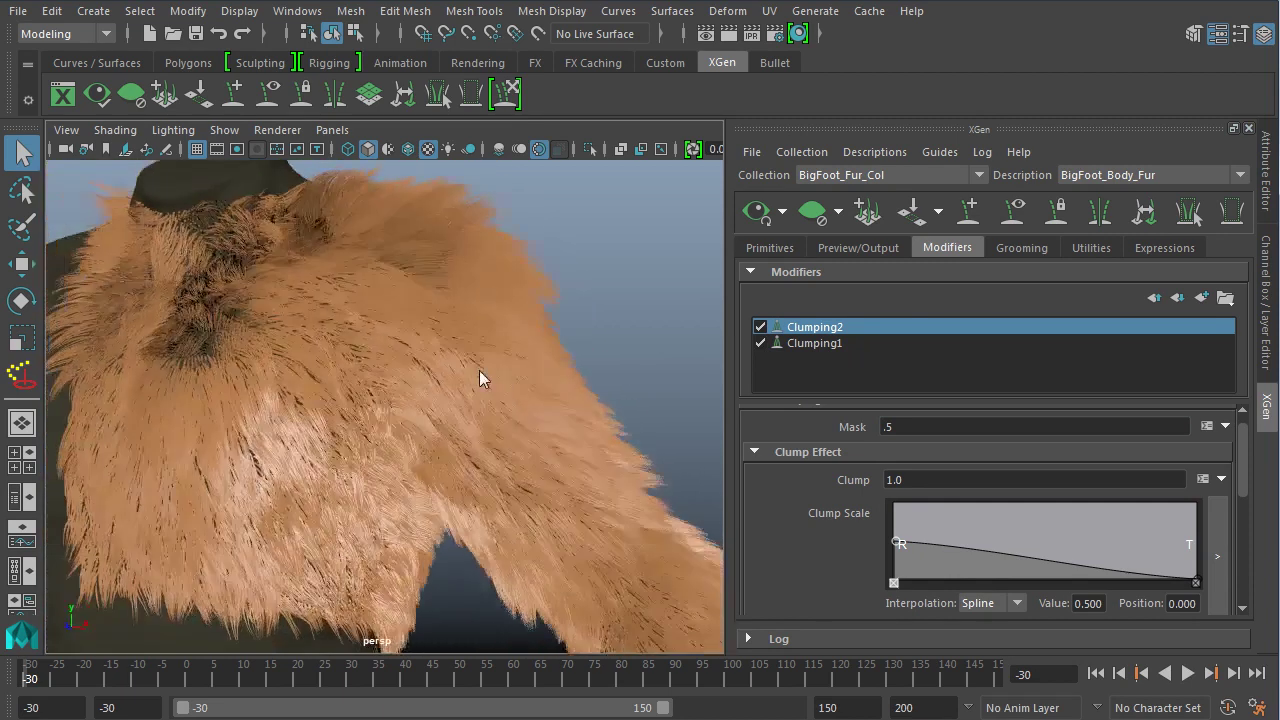
# Set the Clumping2 modifier's mask to 1.
pyautogui.click(918, 424)
pyautogui.write('1')
pyautogui.press('Return')
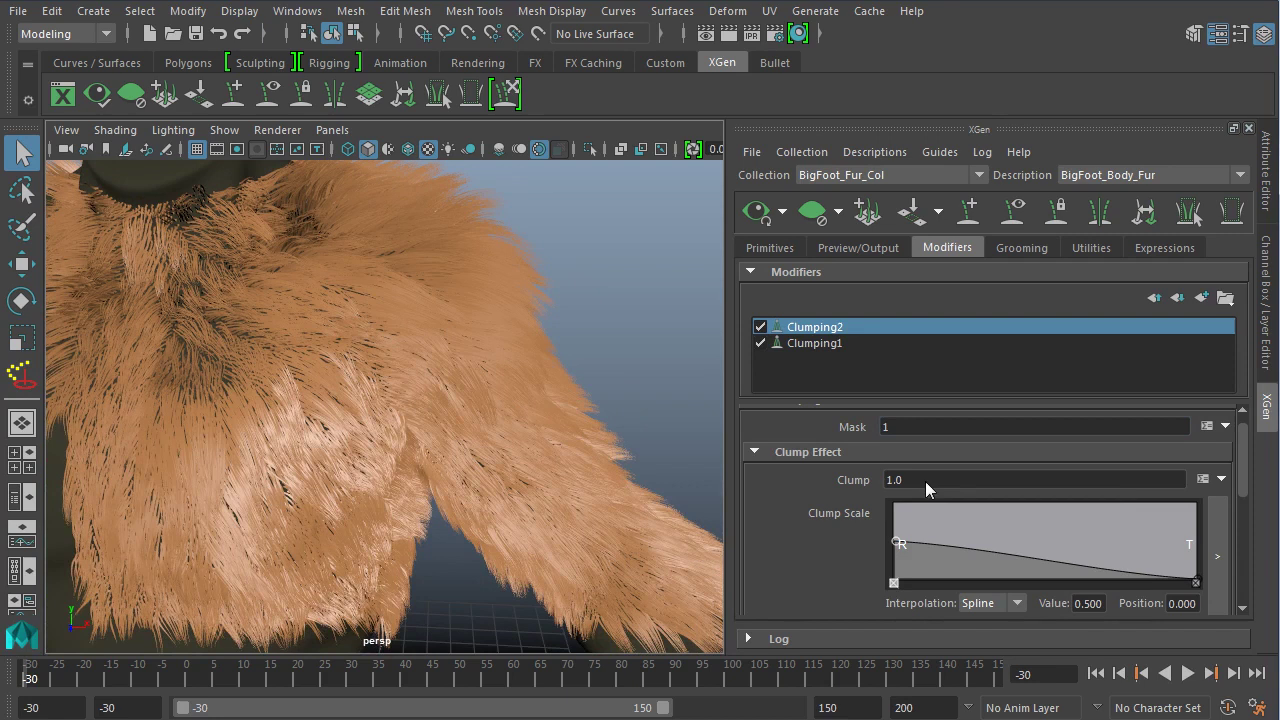
# Raise the Clumping2 Clump Scale curve's root point to about 0.579 and its tip point to about 0.289.
pyautogui.click(925, 481)
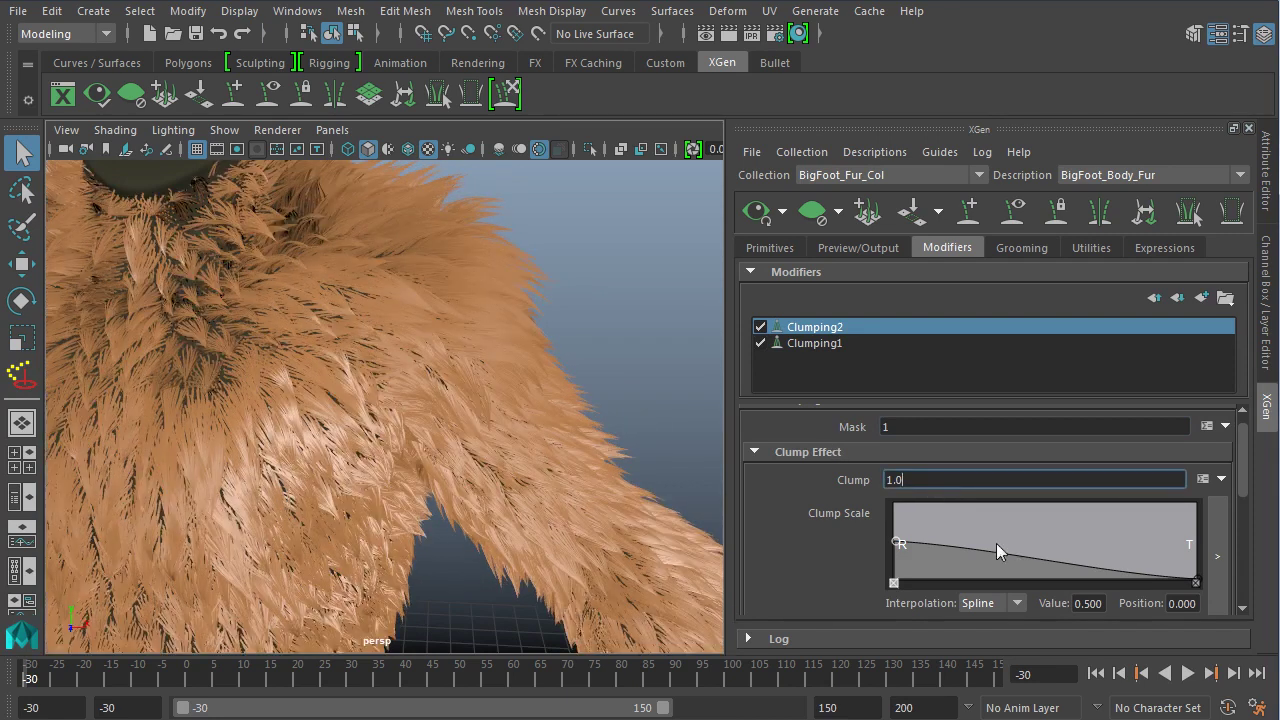
pyautogui.moveTo(898, 548)
pyautogui.mouseDown()
pyautogui.moveTo(893, 513)
pyautogui.moveTo(893, 545)
pyautogui.moveTo(888, 534)
pyautogui.mouseUp()
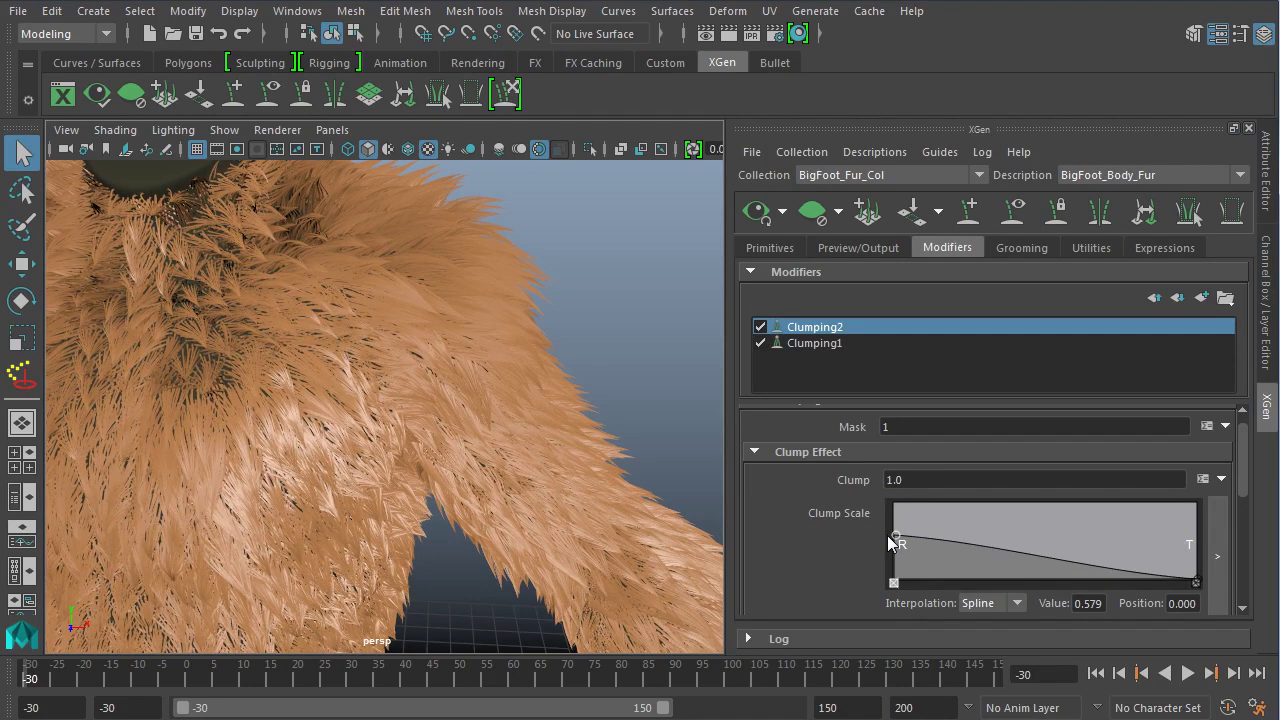
pyautogui.moveTo(1199, 577); pyautogui.dragTo(1199, 557)
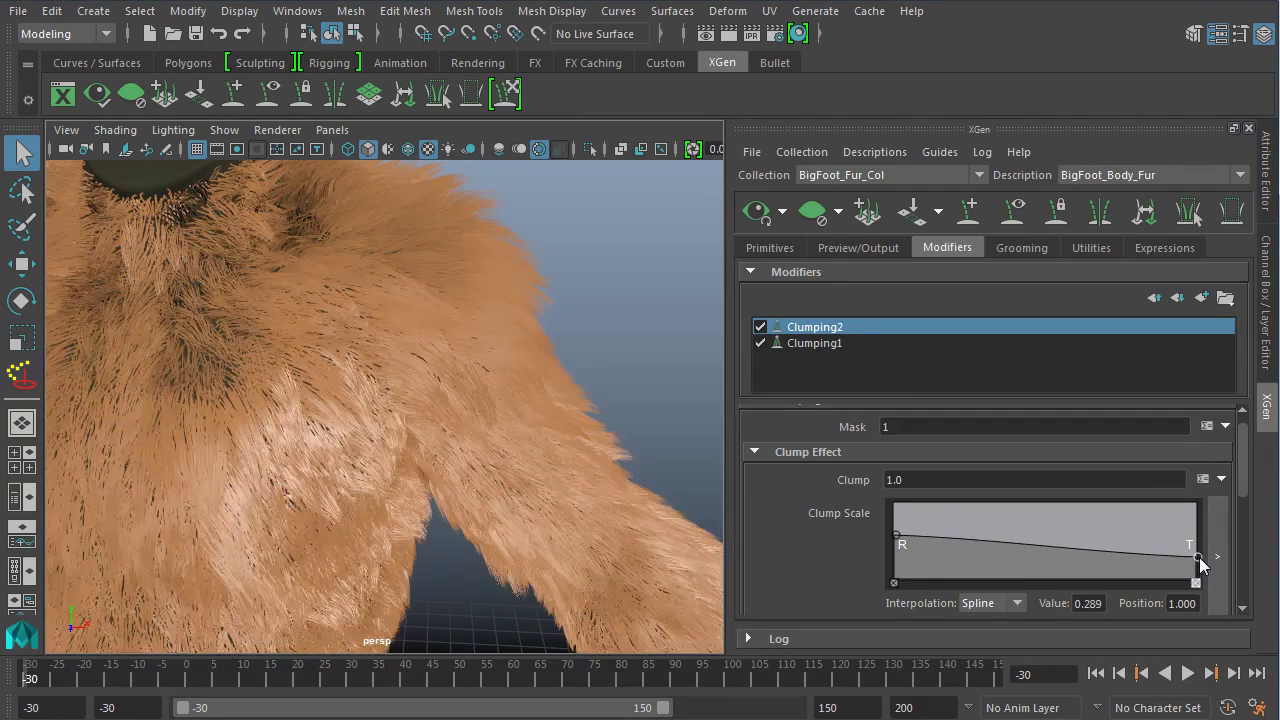
pyautogui.keyDown('alt'); pyautogui.moveTo(699, 410); pyautogui.dragTo(481, 375, button='right'); pyautogui.keyUp('alt')
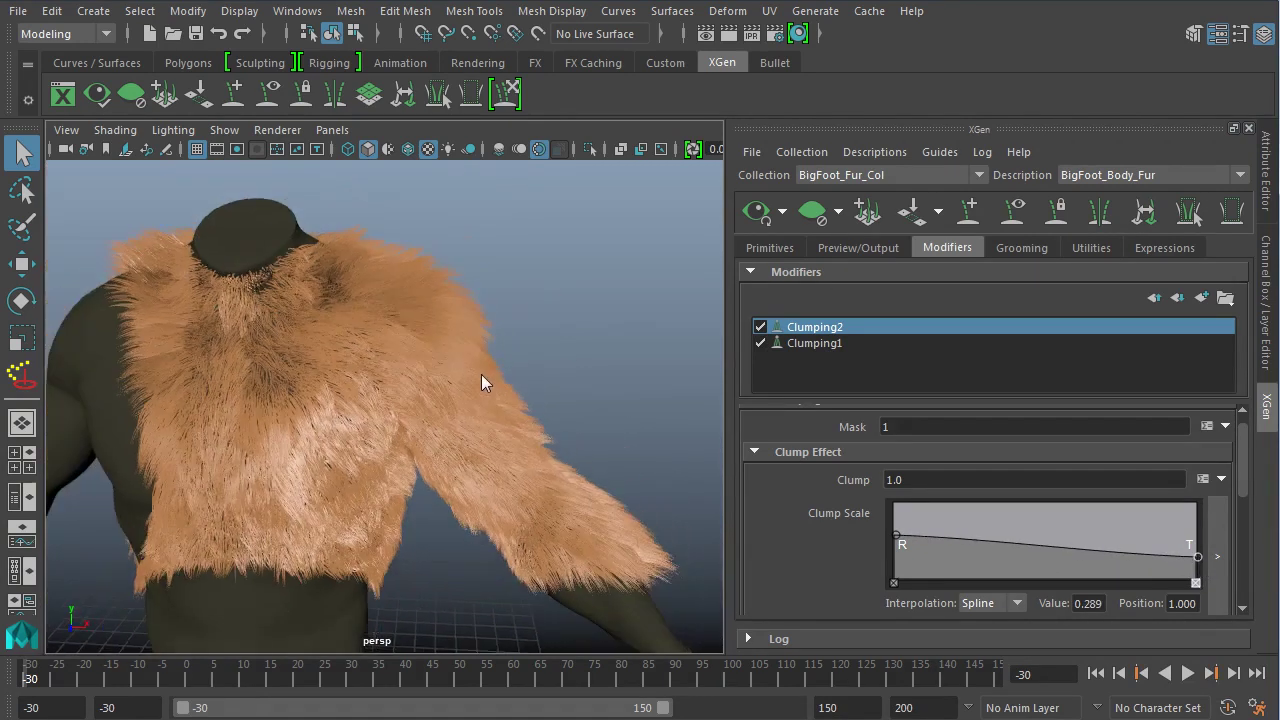
pyautogui.keyDown('alt'); pyautogui.moveTo(481, 377); pyautogui.dragTo(490, 378); pyautogui.keyUp('alt')
pyautogui.keyDown('alt'); pyautogui.moveTo(490, 378); pyautogui.dragTo(598, 423, button='right'); pyautogui.keyUp('alt')
pyautogui.keyDown('alt'); pyautogui.moveTo(598, 423); pyautogui.dragTo(686, 431); pyautogui.keyUp('alt')
# Expand the Clumping2 cut effect, set its Cut amount to .2 and check the fur on the chest and arm.
pyautogui.moveTo(1247, 476); pyautogui.dragTo(1250, 546)
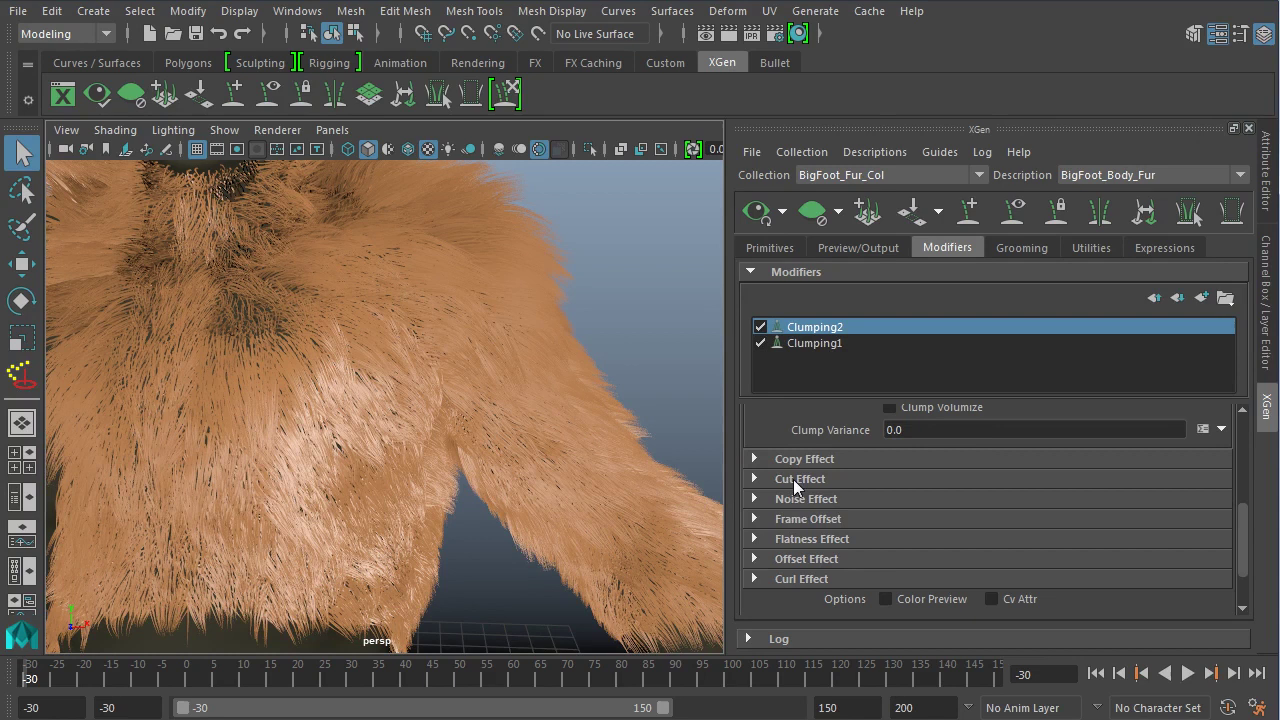
pyautogui.click(793, 480)
pyautogui.click(928, 508)
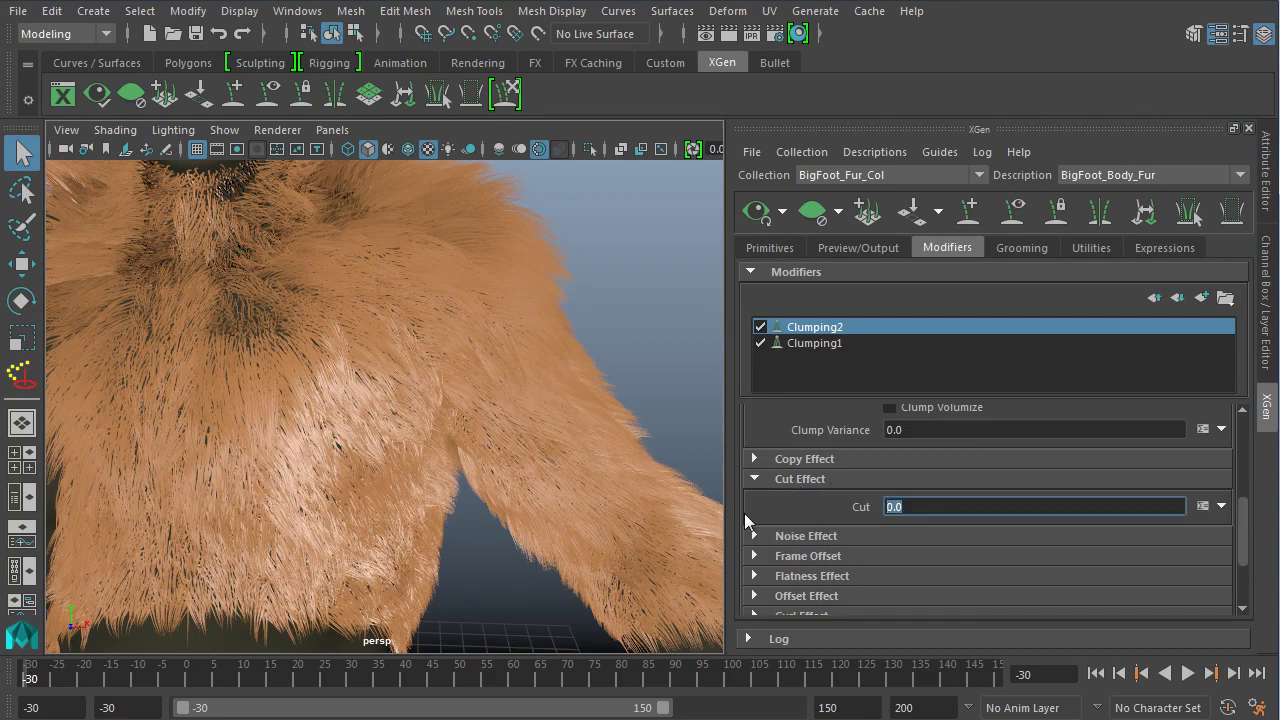
pyautogui.write('.2')
pyautogui.press('Return')
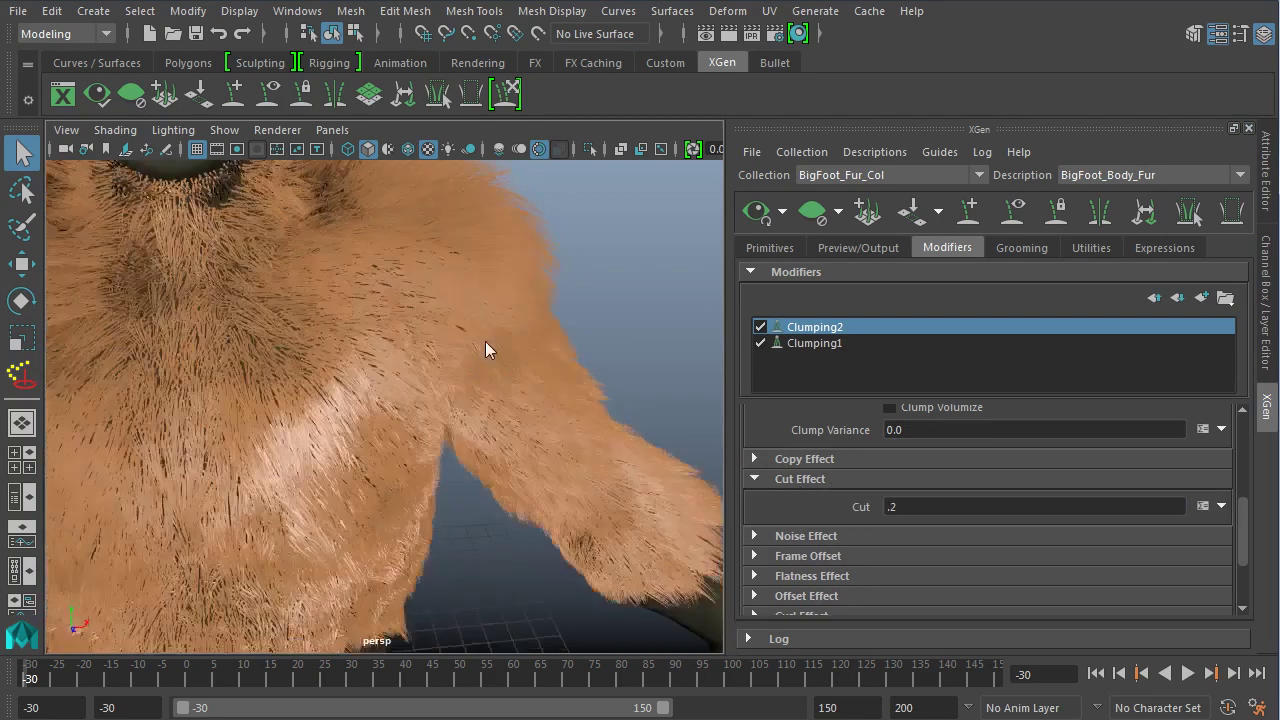
pyautogui.moveTo(458, 301)
pyautogui.keyDown('alt'); pyautogui.mouseDown()
pyautogui.moveTo(352, 304)
pyautogui.moveTo(459, 300)
pyautogui.mouseUp(); pyautogui.keyUp('alt')
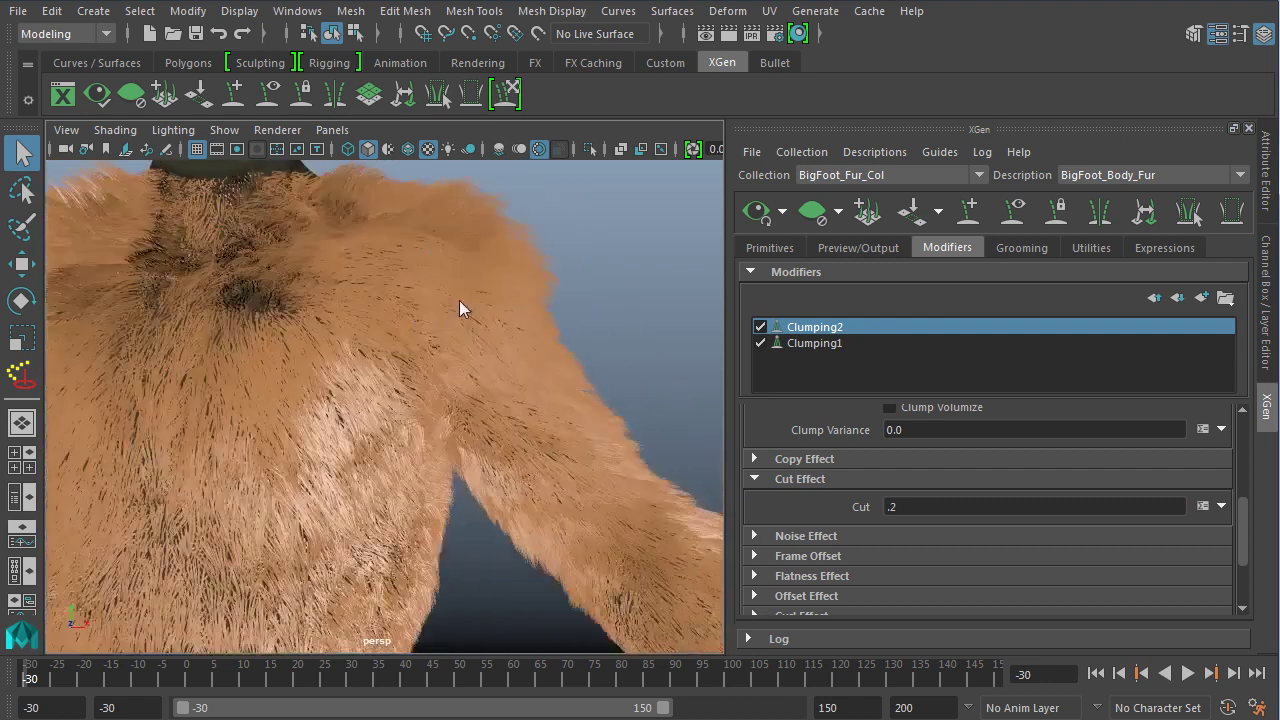
# Inspect the fur on the chest and arm, and set the Clumping2 Cut amount to 0.
pyautogui.keyDown('alt'); pyautogui.moveTo(459, 300); pyautogui.dragTo(240, 245, button='right'); pyautogui.keyUp('alt')
pyautogui.keyDown('alt'); pyautogui.moveTo(362, 327); pyautogui.dragTo(500, 372, button='right'); pyautogui.keyUp('alt')
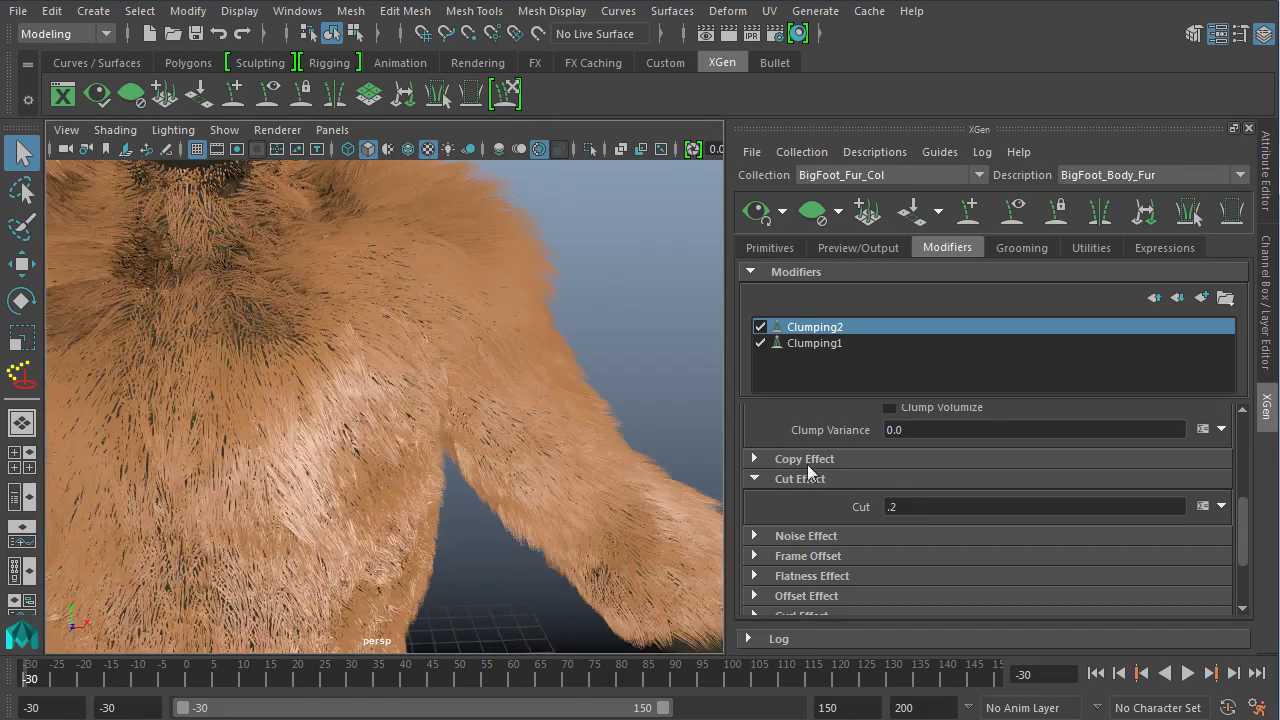
pyautogui.click(891, 503)
pyautogui.write('0')
pyautogui.press('Return')
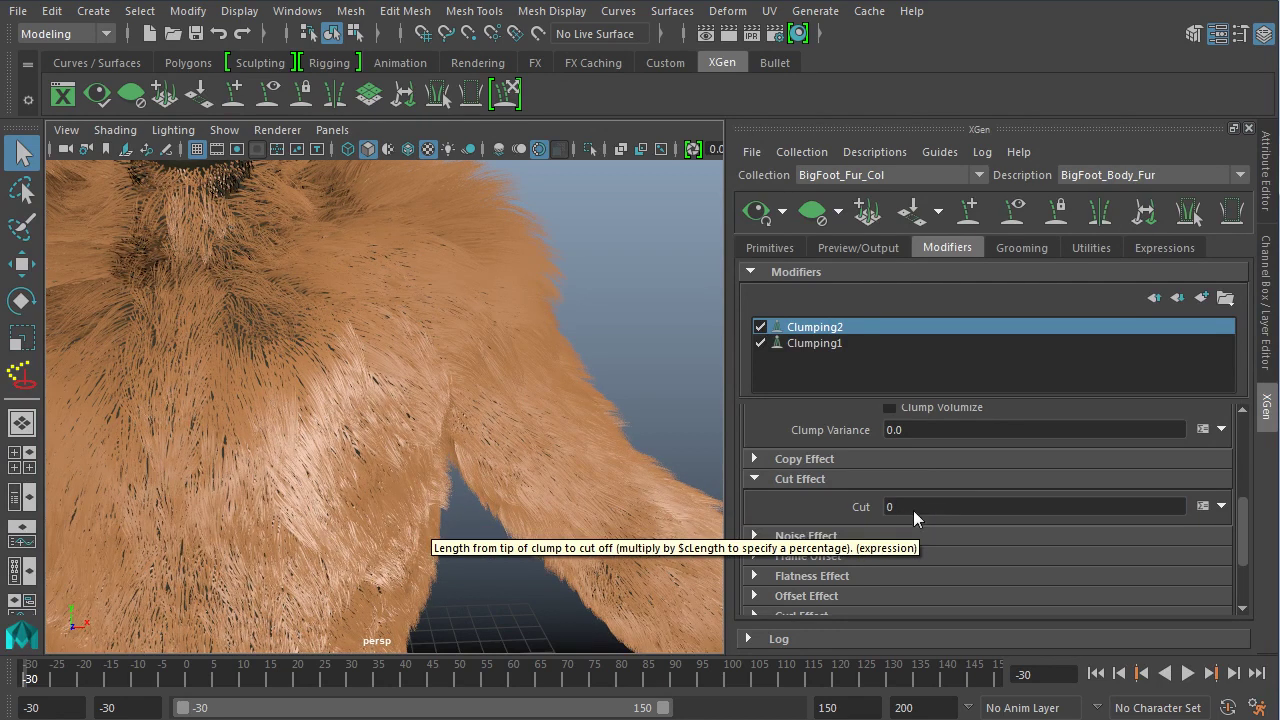
# Expand the Clumping2 Noise Effect and set its Noise amount to .4.
pyautogui.click(852, 540)
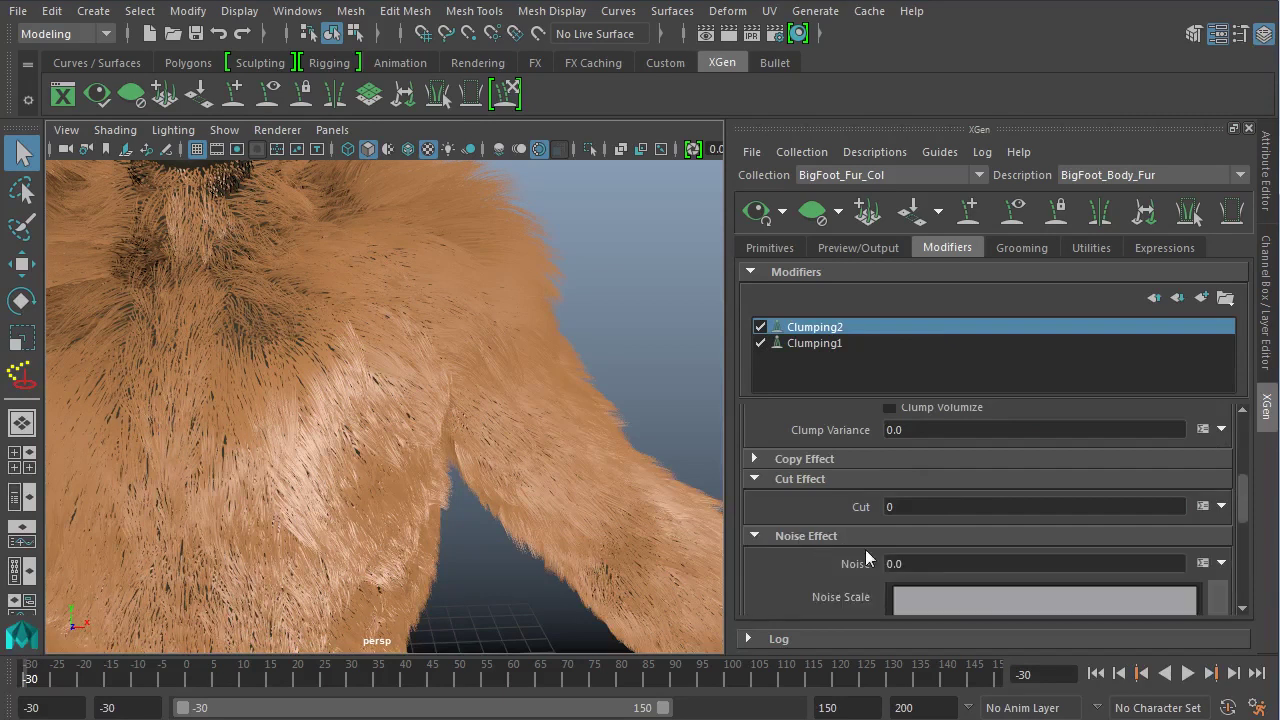
pyautogui.click(916, 565)
pyautogui.write('.4')
pyautogui.press('Return')
pyautogui.scroll(-3, 1244, 515)
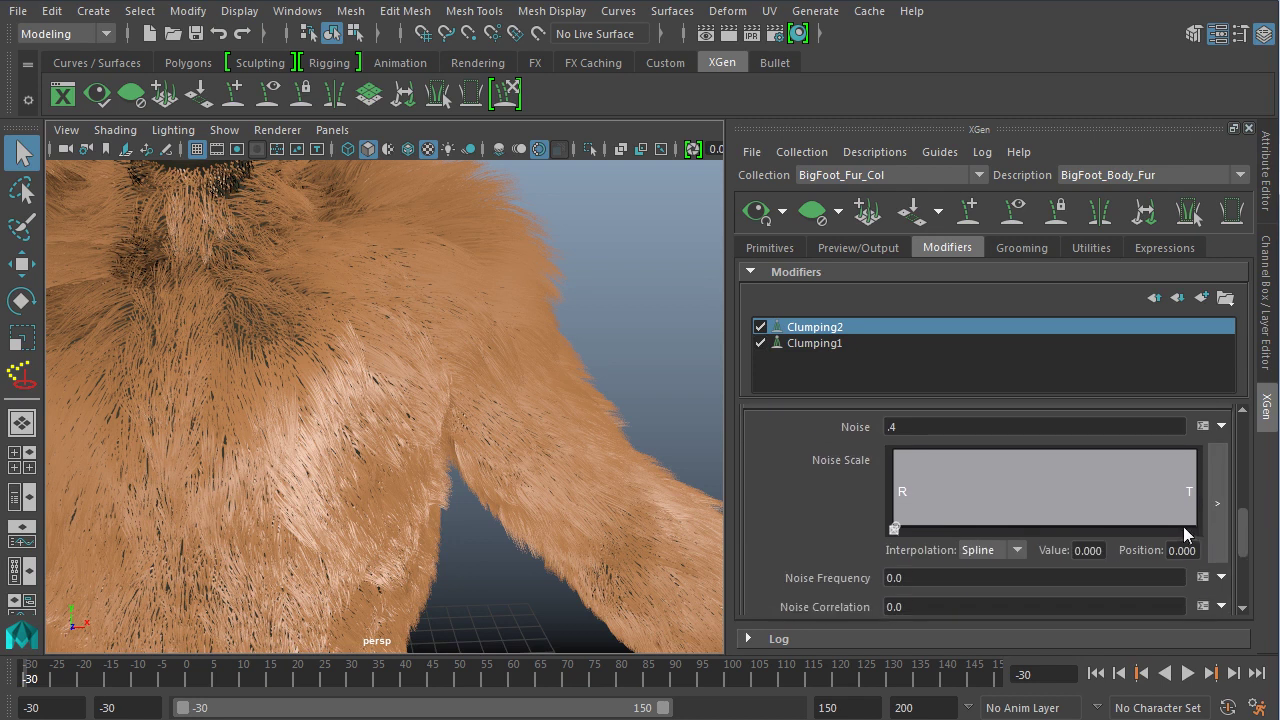
# Shape the Clumping2 Noise Scale curve as a straight ramp from 0 at the root to about 0.75 at the tip.
pyautogui.moveTo(1196, 529); pyautogui.dragTo(1199, 497)
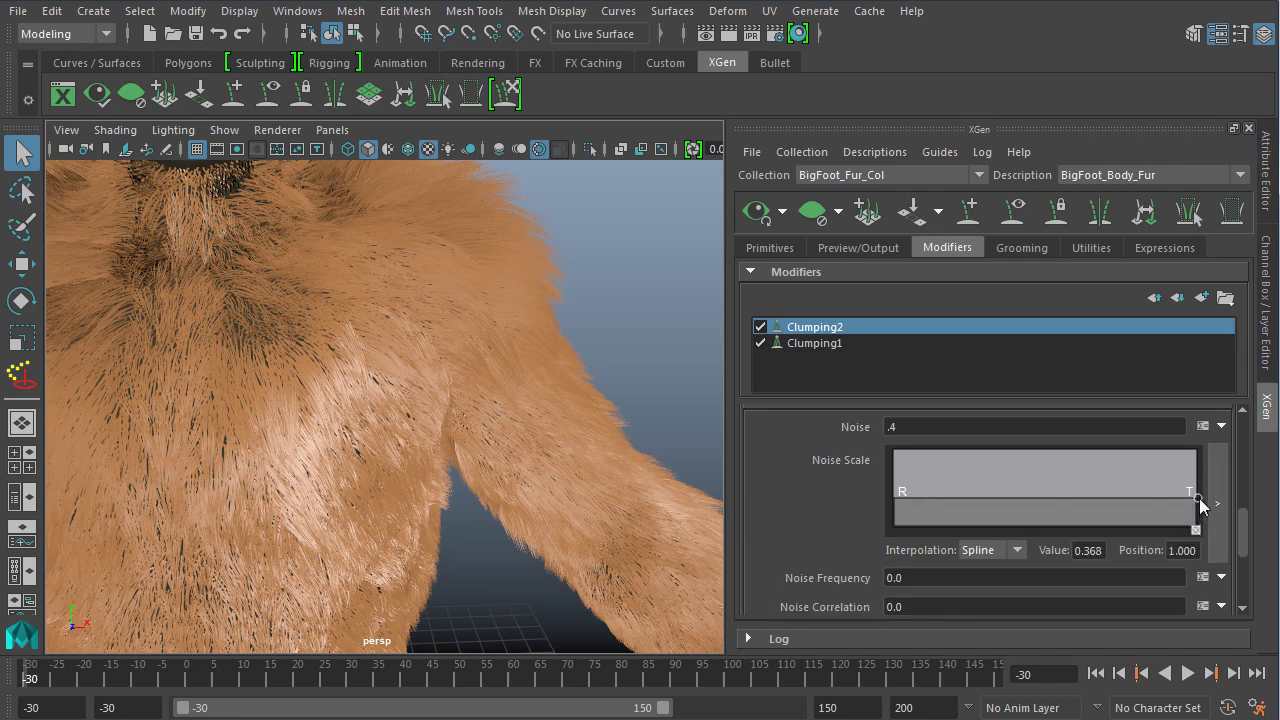
pyautogui.click(898, 500)
pyautogui.moveTo(883, 530); pyautogui.dragTo(877, 534)
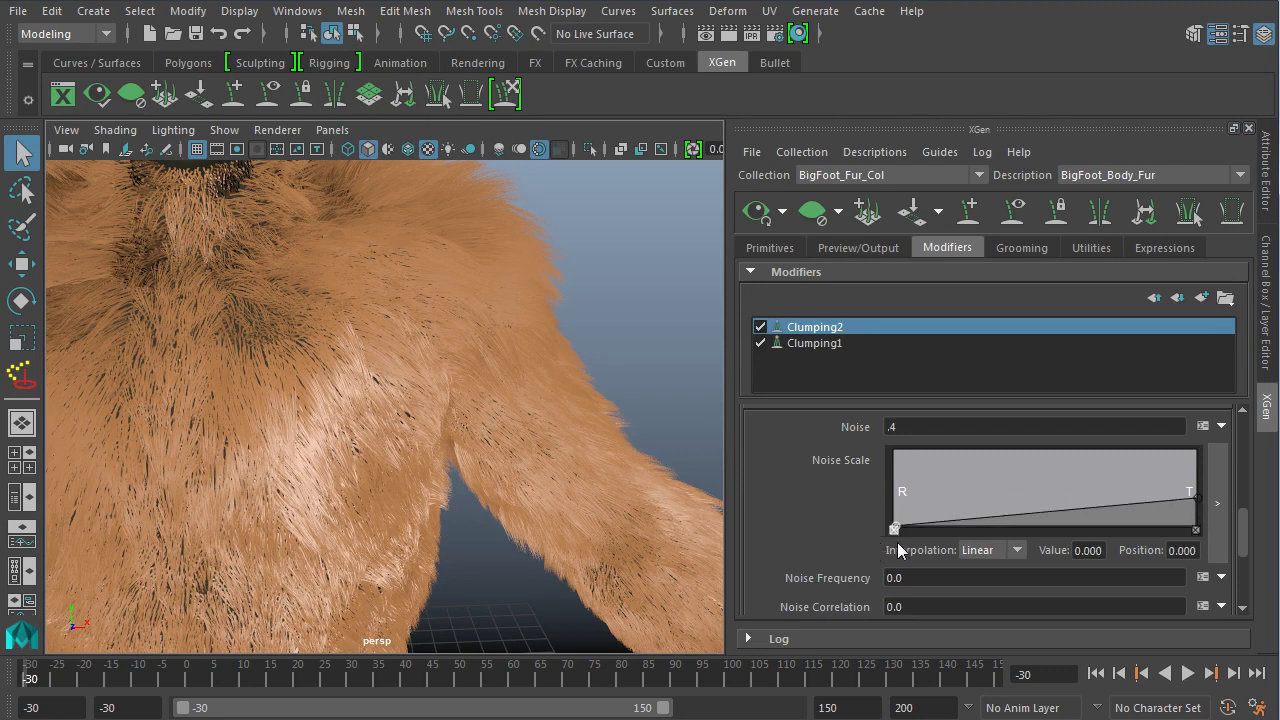
pyautogui.click(1198, 498)
pyautogui.moveTo(1200, 484); pyautogui.dragTo(1200, 469)
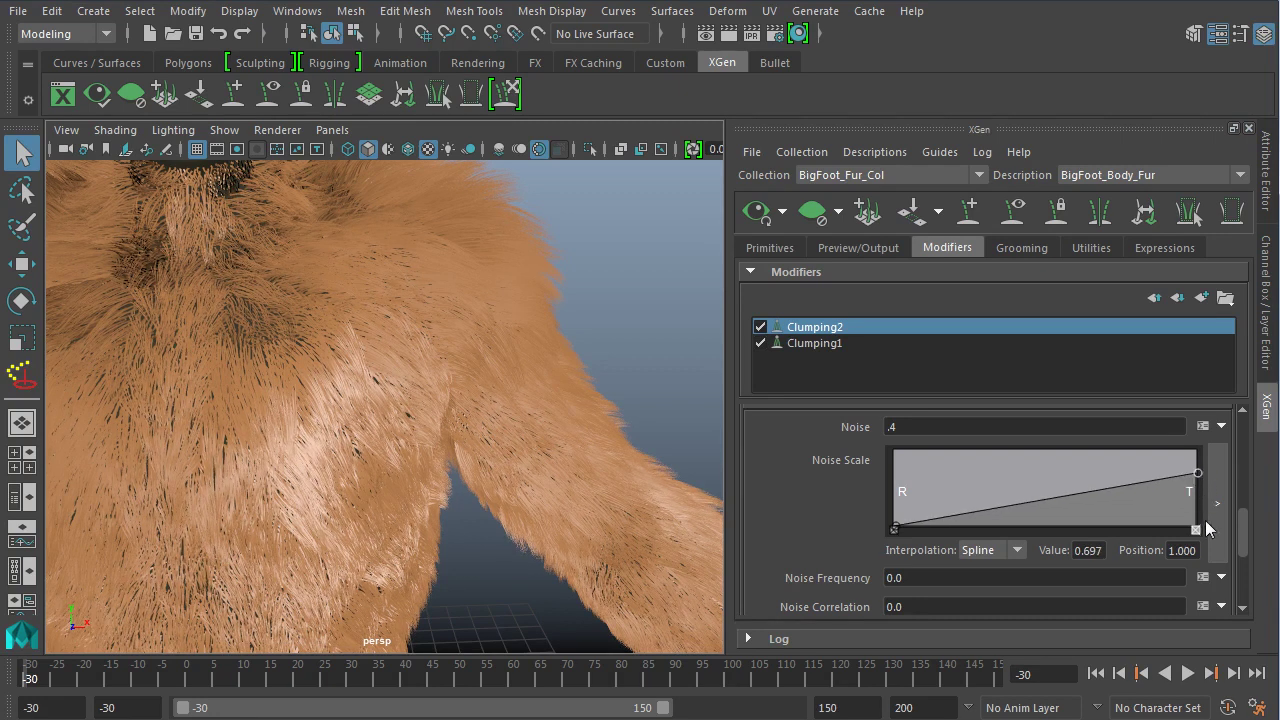
# Set the Clumping2 Noise Frequency to 5.
pyautogui.click(966, 579)
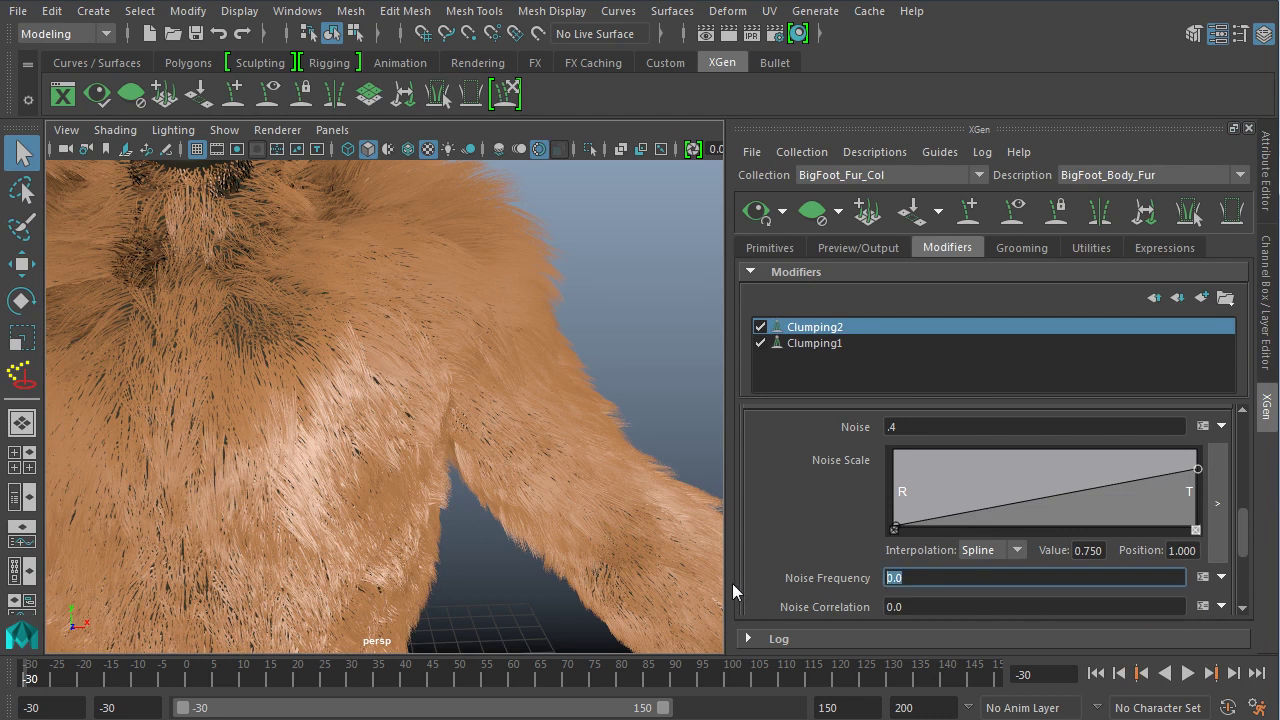
pyautogui.write('5')
pyautogui.press('Return')
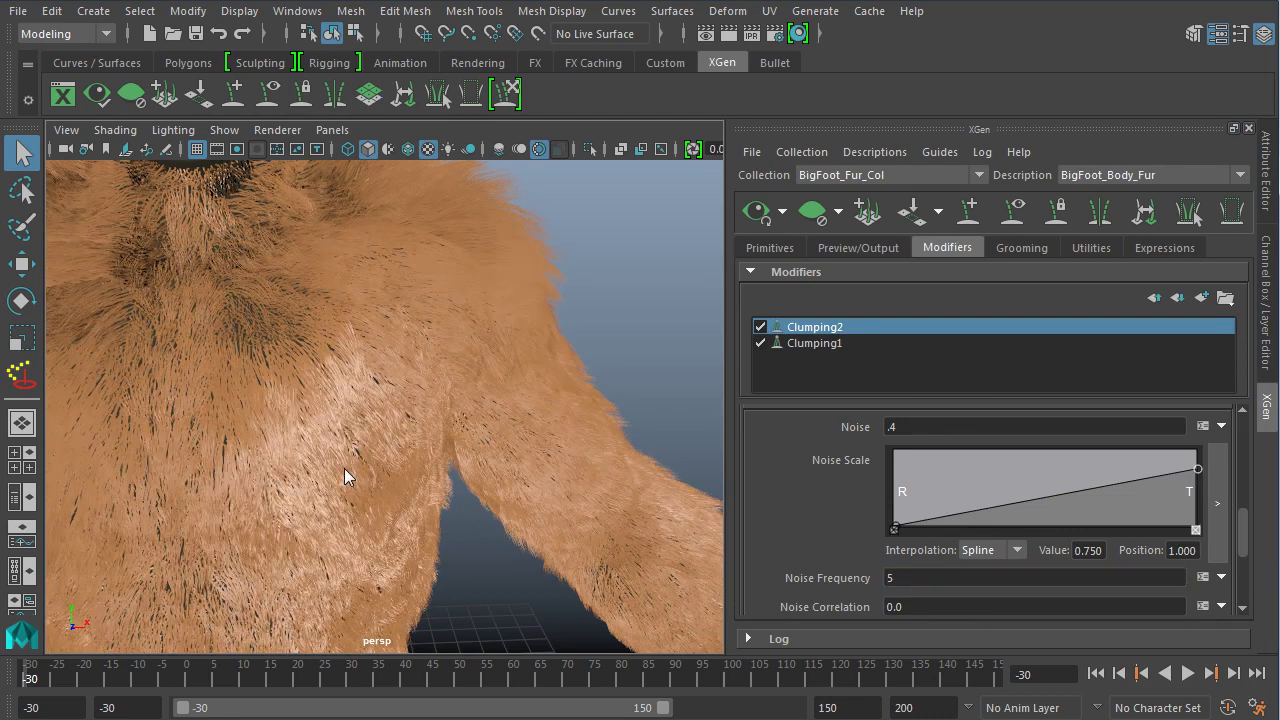
# Set the Clumping2 Noise Frequency to 1 and check the fur on the chest and shoulder.
pyautogui.click(900, 579)
pyautogui.write('1')
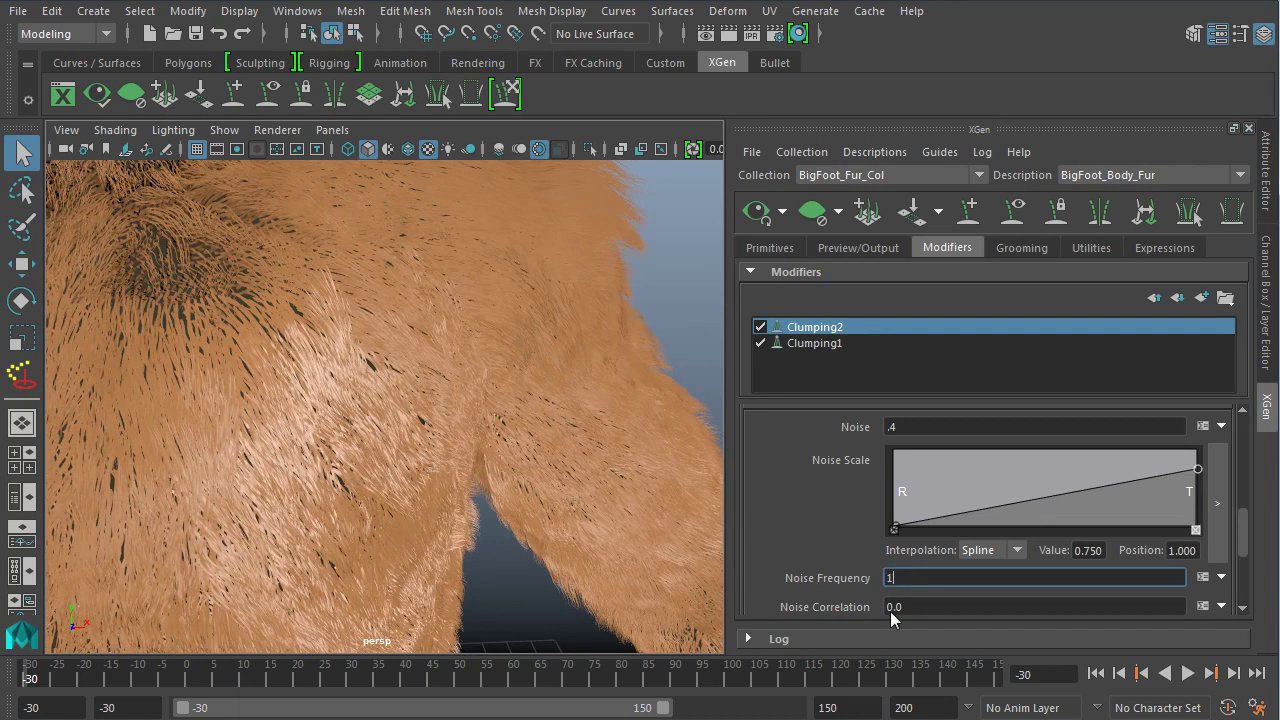
pyautogui.press('Return')
pyautogui.scroll(-5, 440, 405)
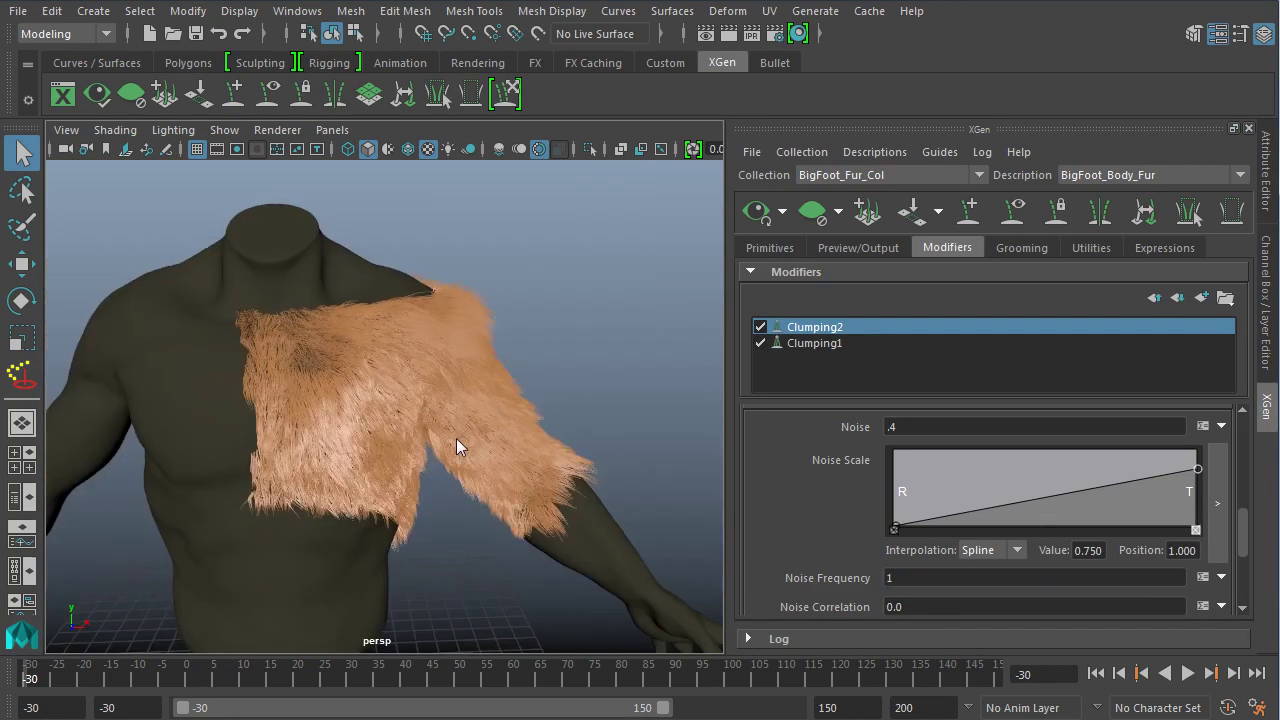
pyautogui.scroll(3, 441, 433)
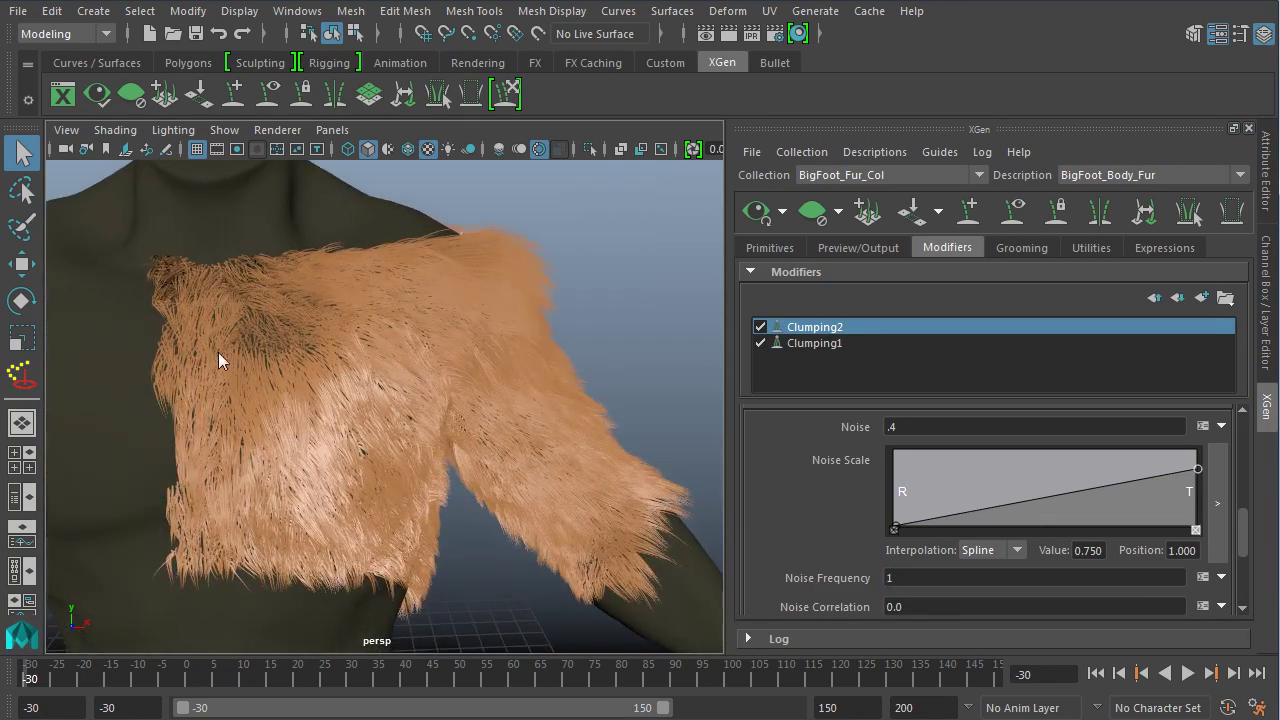
pyautogui.scroll(3, 218, 352)
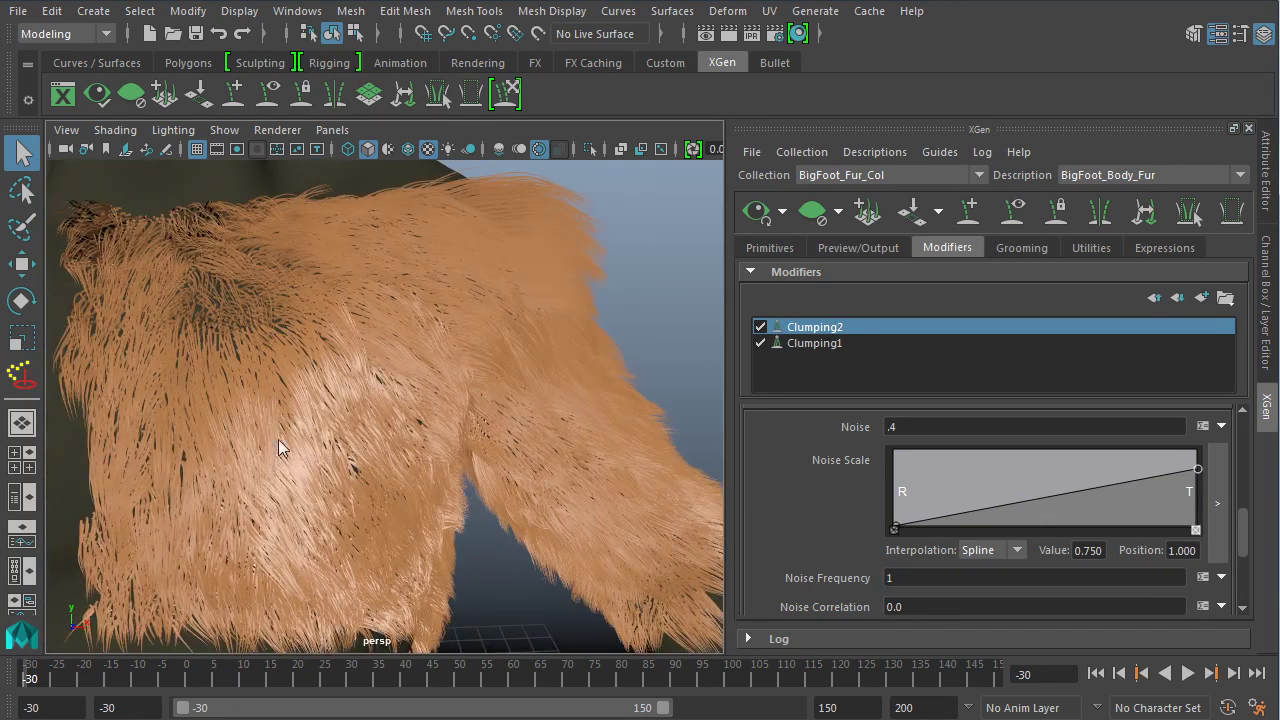
# Set the Clumping2 Noise Correlation to 5 and check the fur from several angles.
pyautogui.click(905, 607)
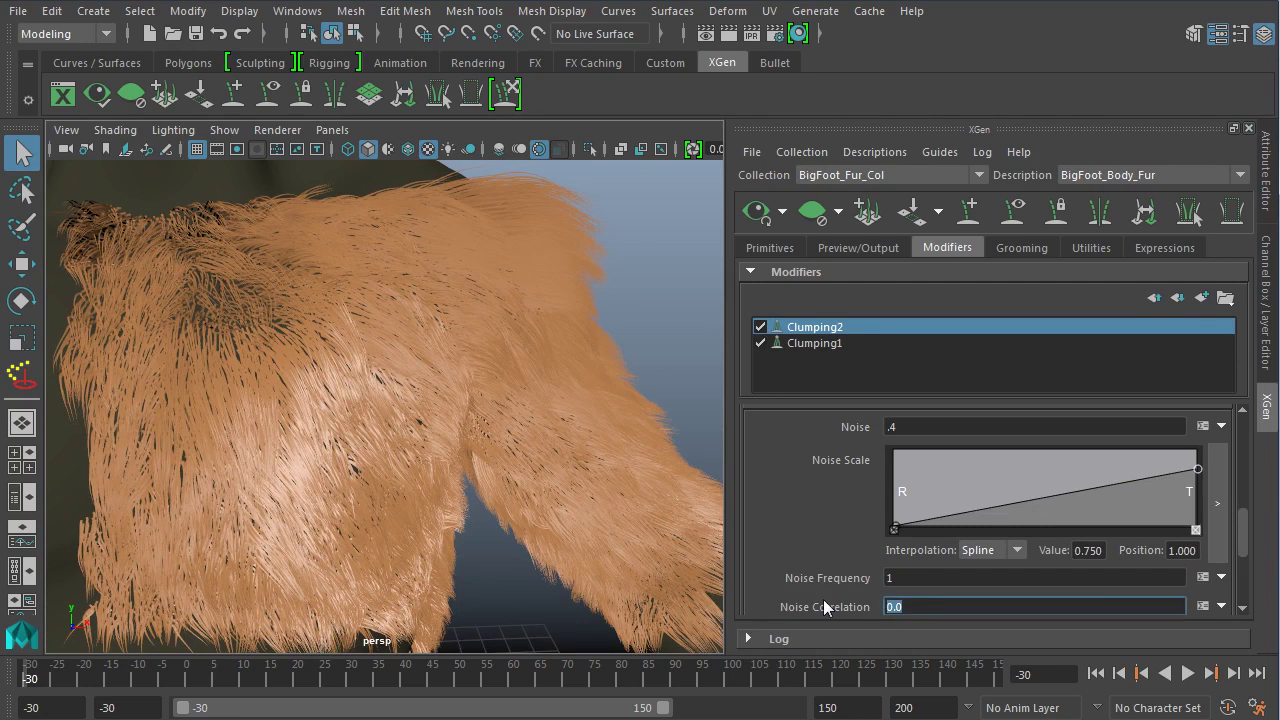
pyautogui.write('5')
pyautogui.press('Return')
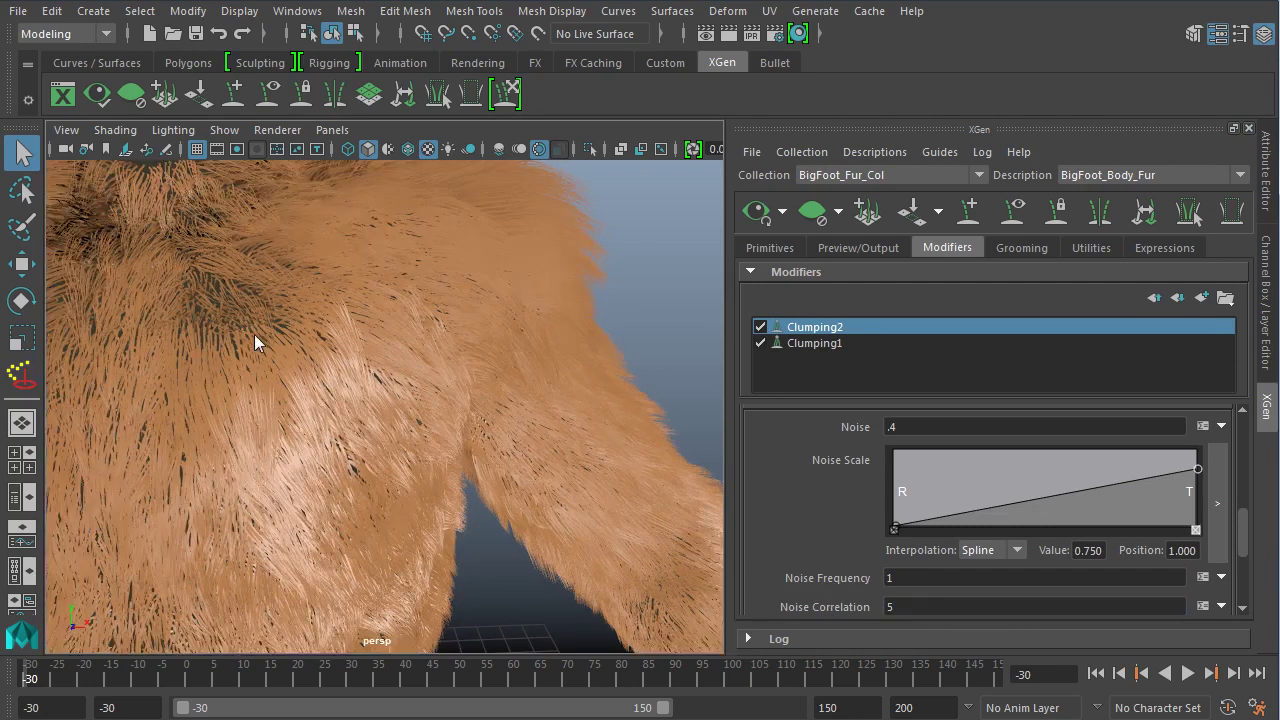
pyautogui.keyDown('alt'); pyautogui.moveTo(304, 488); pyautogui.dragTo(452, 519); pyautogui.keyUp('alt')
pyautogui.keyDown('alt'); pyautogui.moveTo(452, 519); pyautogui.dragTo(330, 438, button='right'); pyautogui.keyUp('alt')
pyautogui.keyDown('alt'); pyautogui.moveTo(330, 438); pyautogui.dragTo(440, 448); pyautogui.keyUp('alt')
pyautogui.scroll(-2, 1248, 537)
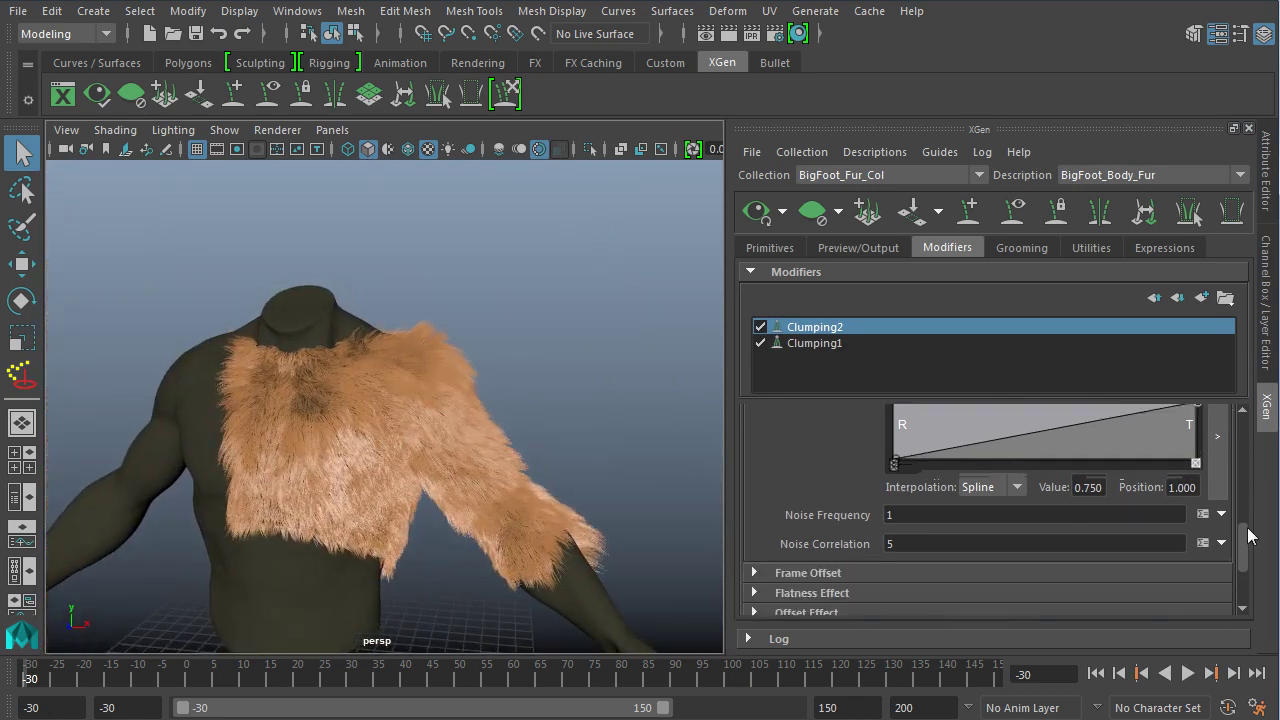
# Expand the Clumping2 Flatness Effect and raise its Flatness Scale curve's tip point to about 0.513.
pyautogui.scroll(-3, 1248, 537)
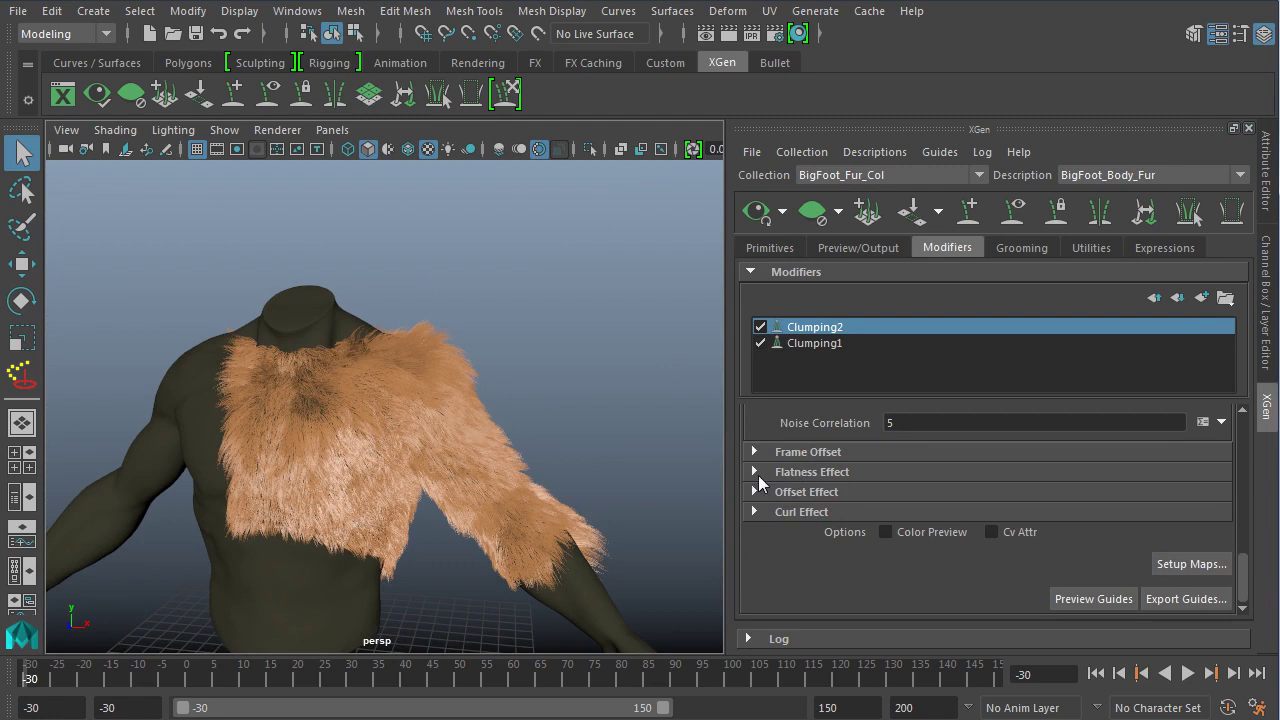
pyautogui.click(755, 472)
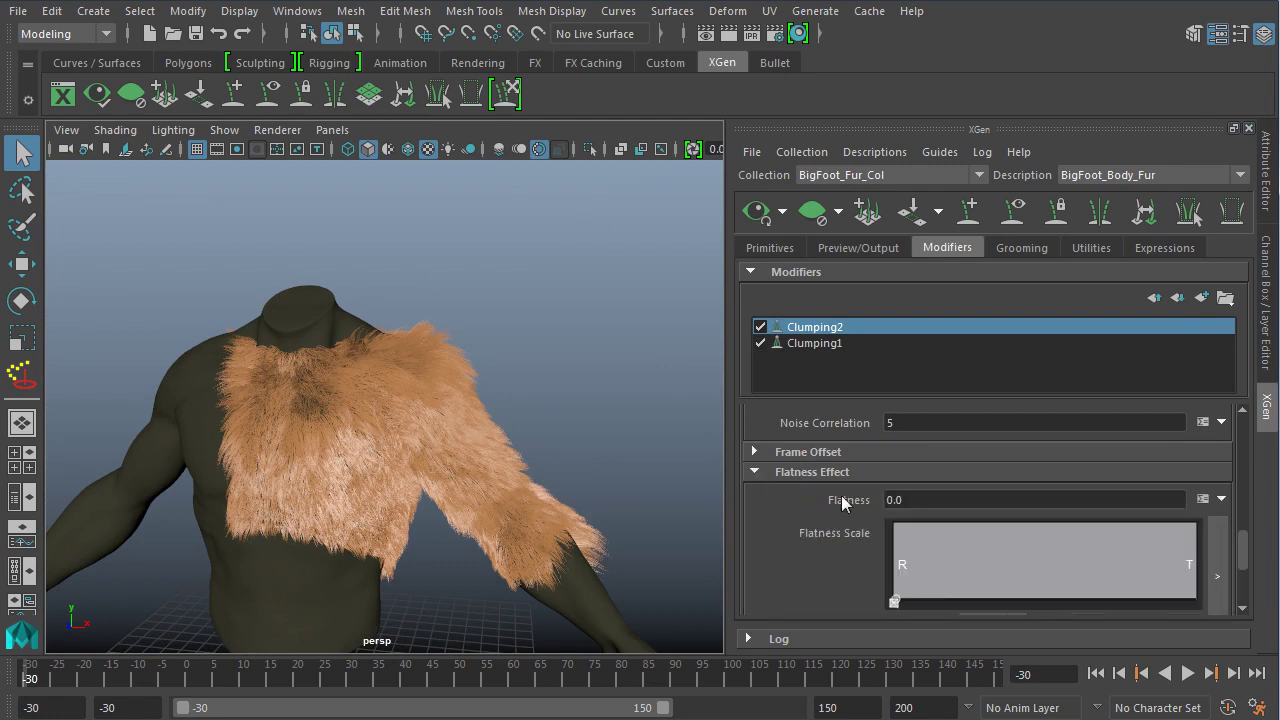
pyautogui.click(1194, 597)
pyautogui.click(1202, 562)
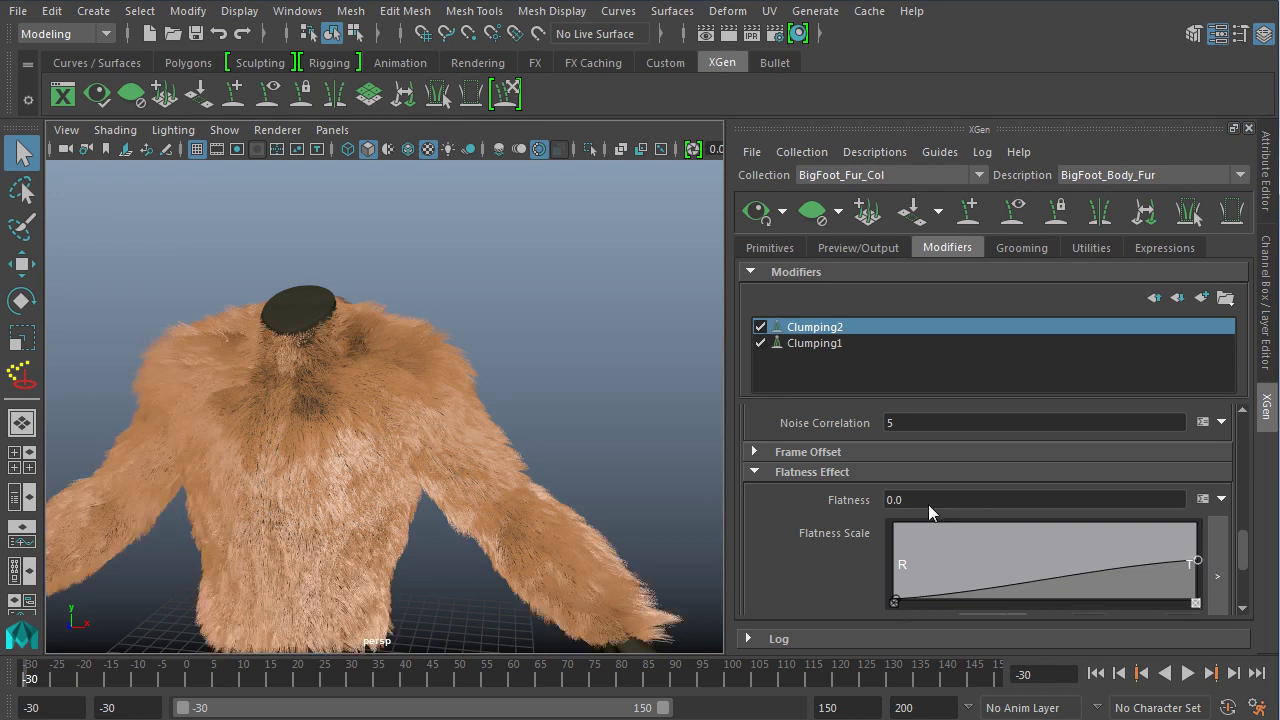
# Set the Clumping2 Flatness to .3 and examine the upper body fur.
pyautogui.moveTo(928, 502); pyautogui.dragTo(746, 499)
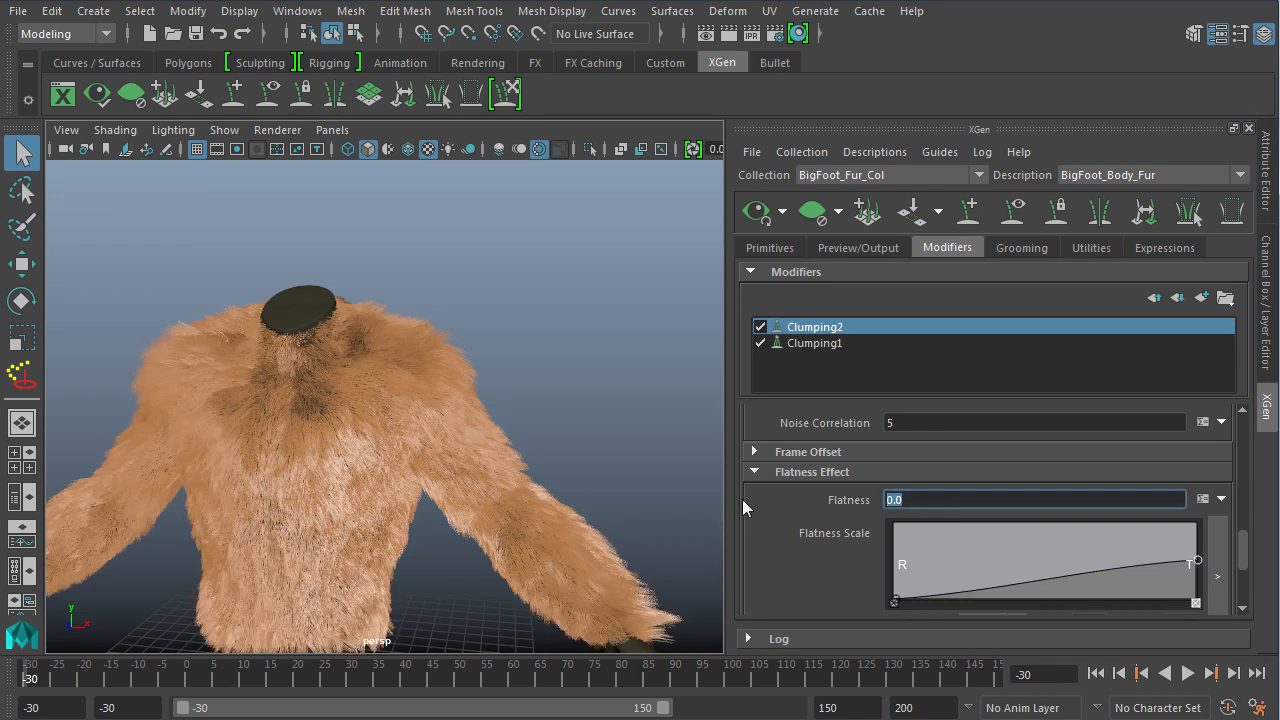
pyautogui.write('.3')
pyautogui.press('Return')
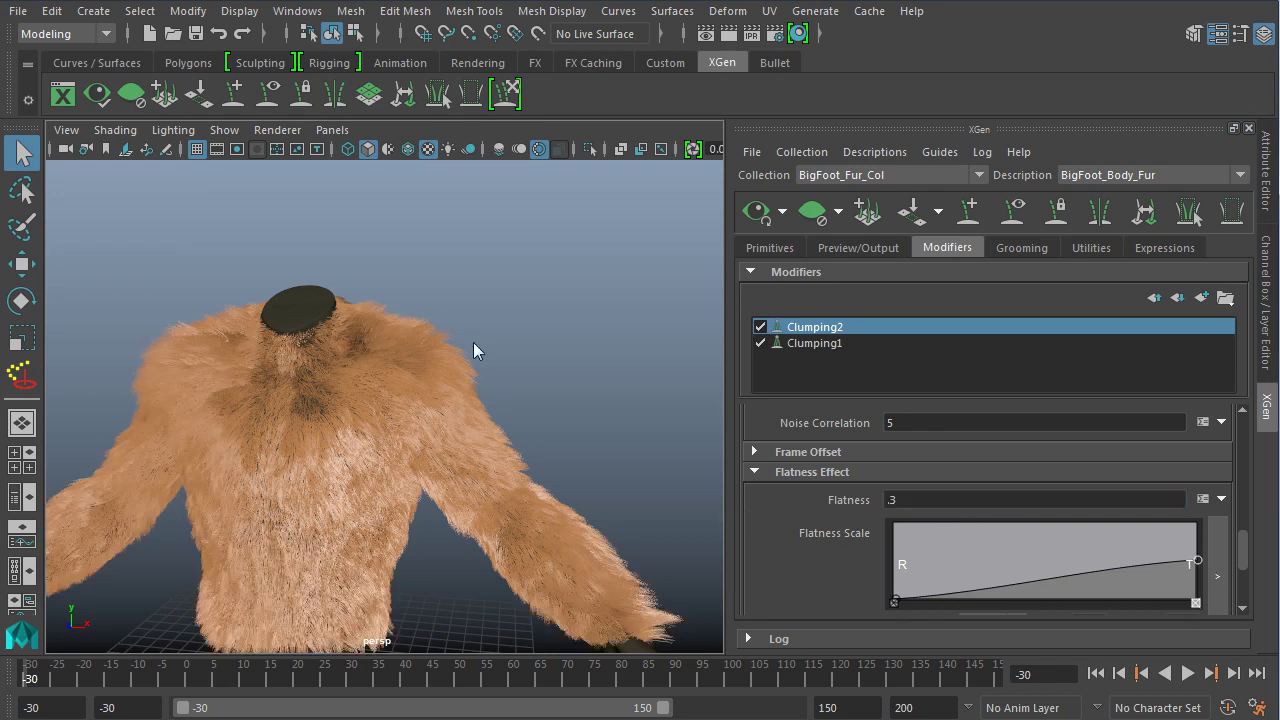
pyautogui.scroll(4, 473, 342)
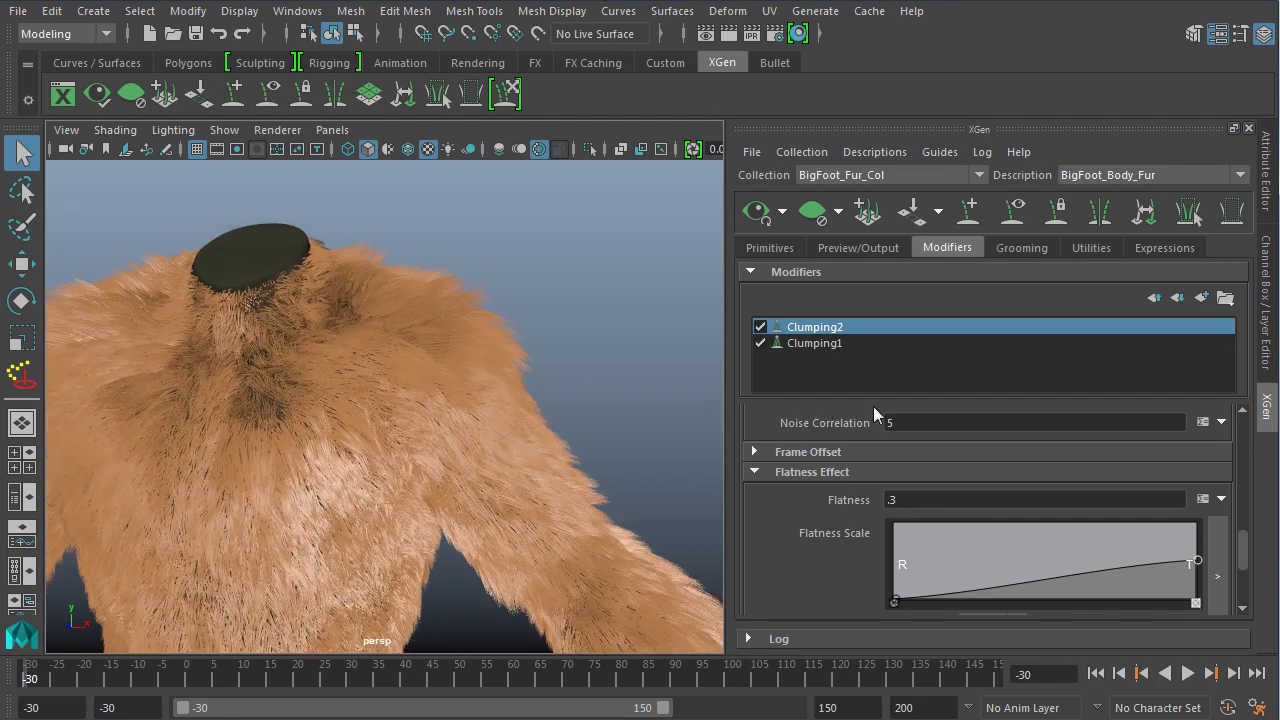
# Set the Clumping2 Flatness to .6 and check the fur across the torso.
pyautogui.click(904, 498)
pyautogui.write('.')
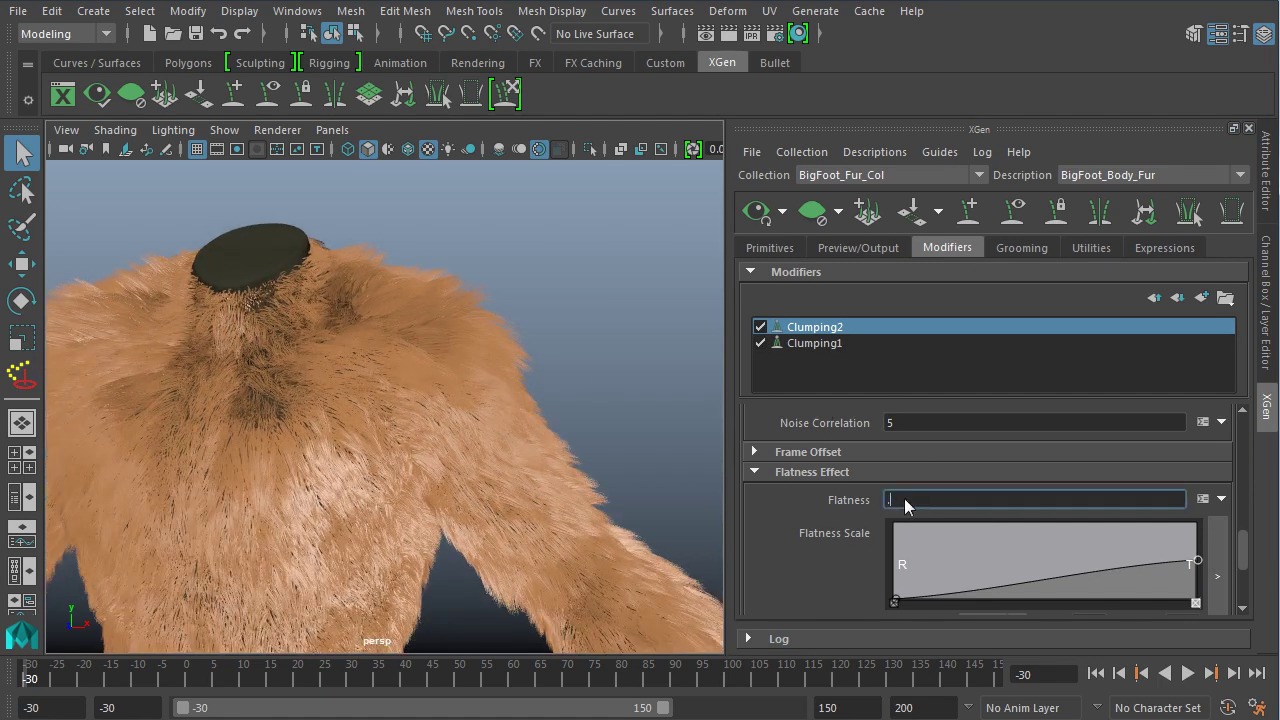
pyautogui.write('6')
pyautogui.press('Return')
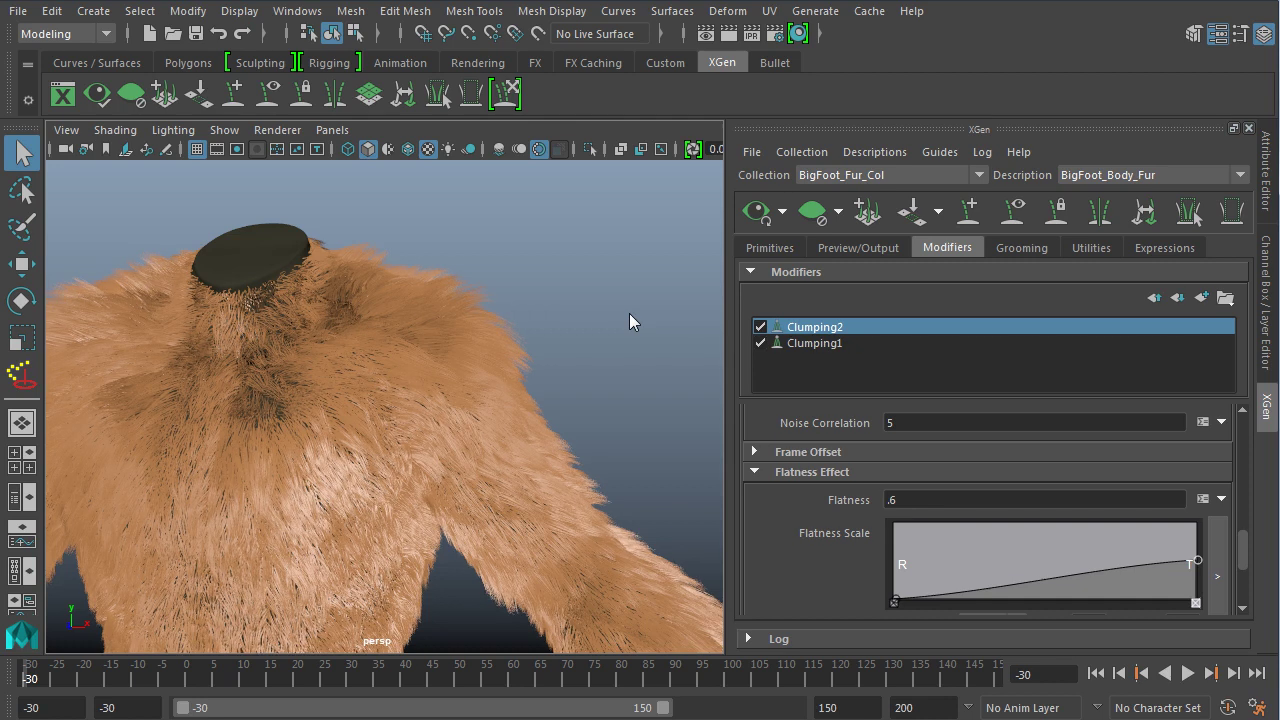
pyautogui.keyDown('alt'); pyautogui.moveTo(517, 398); pyautogui.dragTo(611, 477, button='right'); pyautogui.keyUp('alt')
pyautogui.keyDown('alt'); pyautogui.moveTo(611, 469); pyautogui.dragTo(1024, 466); pyautogui.keyUp('alt')
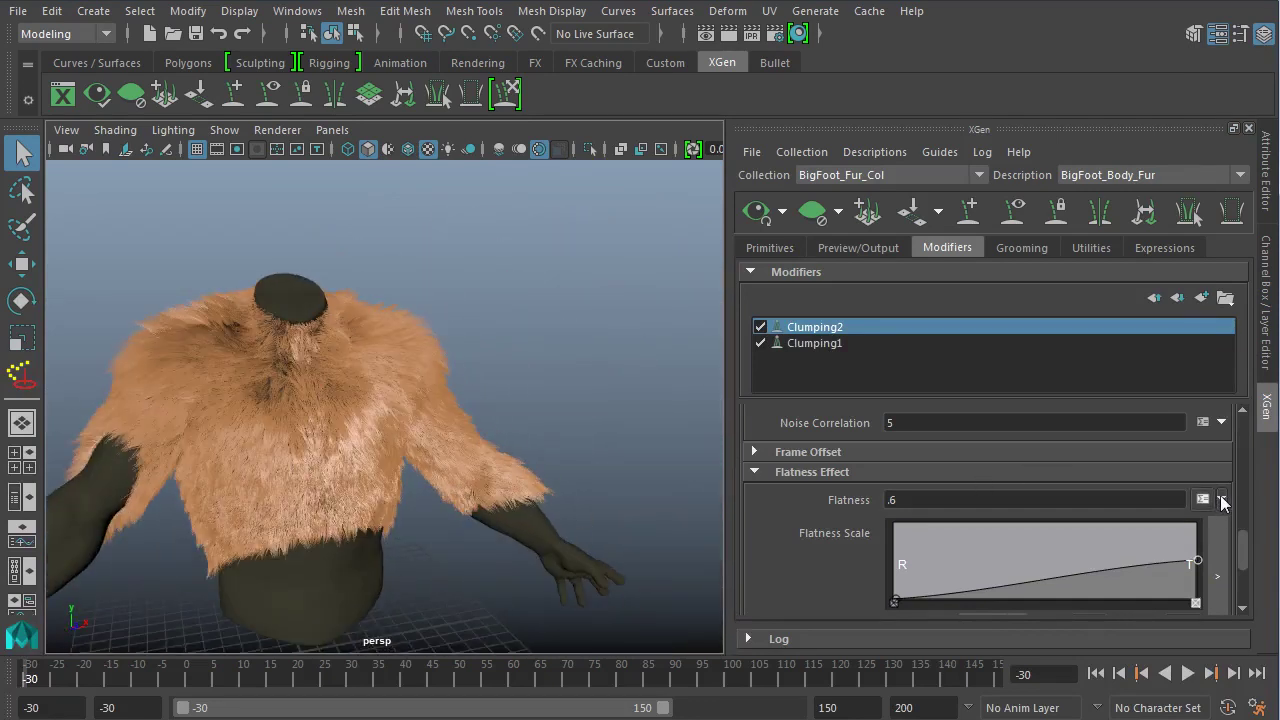
# Expand the Clumping2 Curl Effect and set its Curl amount to 0.3.
pyautogui.scroll(-3, 1248, 578)
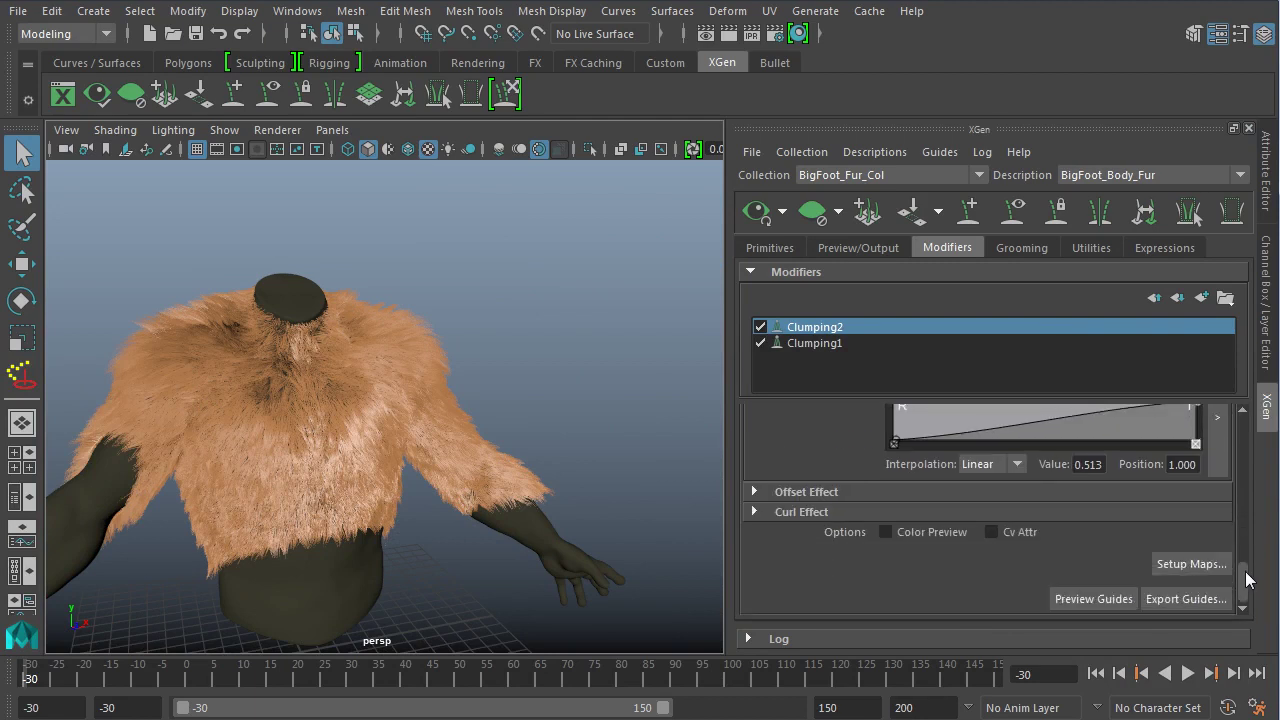
pyautogui.click(752, 515)
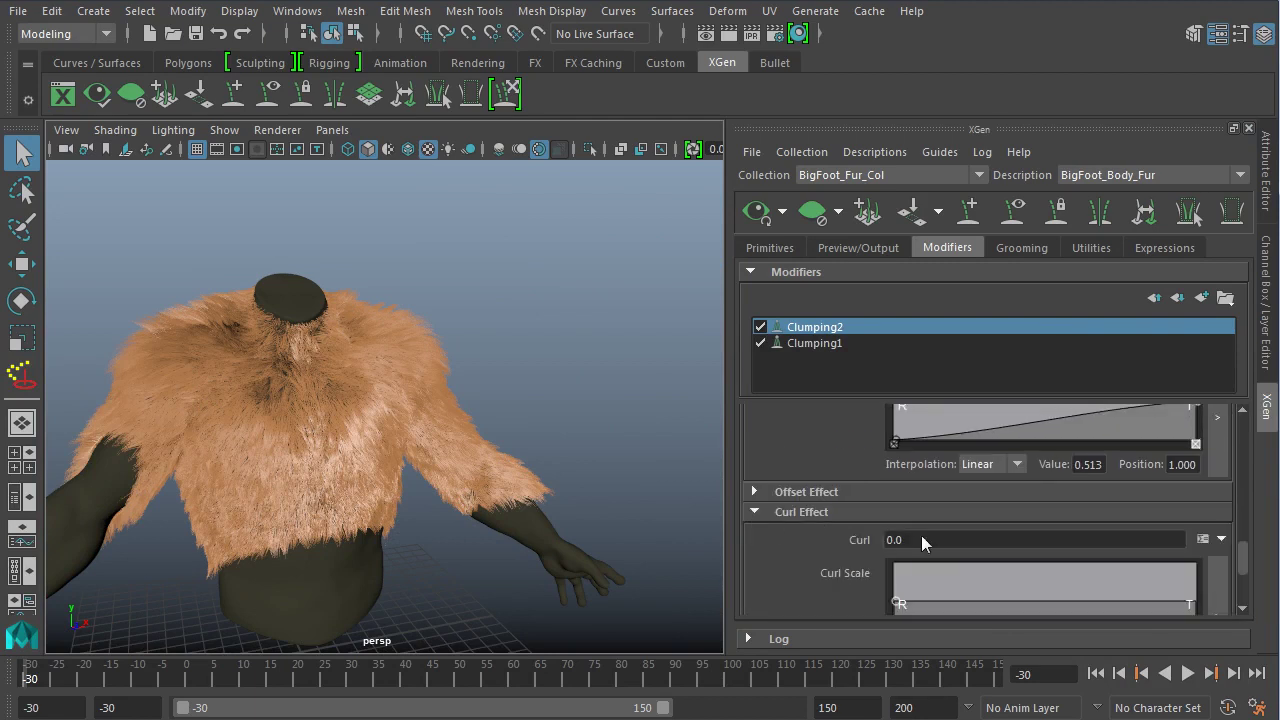
pyautogui.write('0.3')
pyautogui.press('Return')
pyautogui.scroll(3, 316, 237)
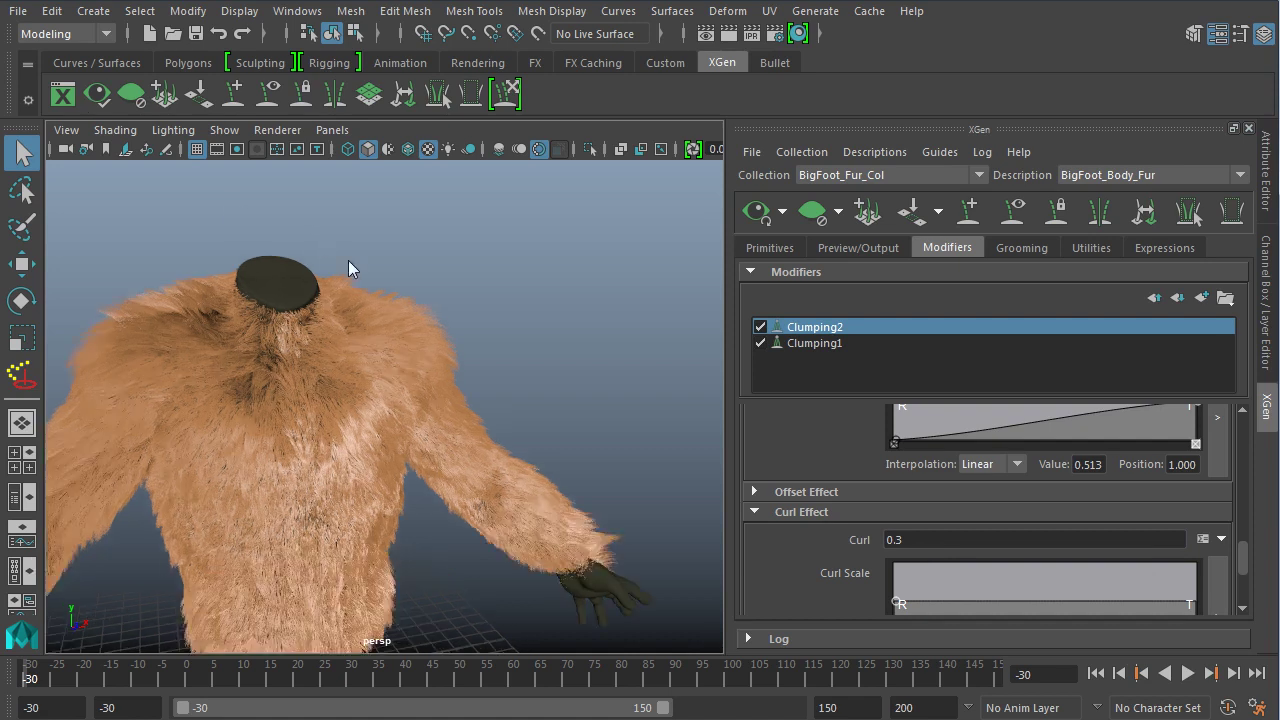
# Raise the Clumping2 Curl Scale curve's tip point slightly above the root level and inspect the chest fur.
pyautogui.click(1193, 601)
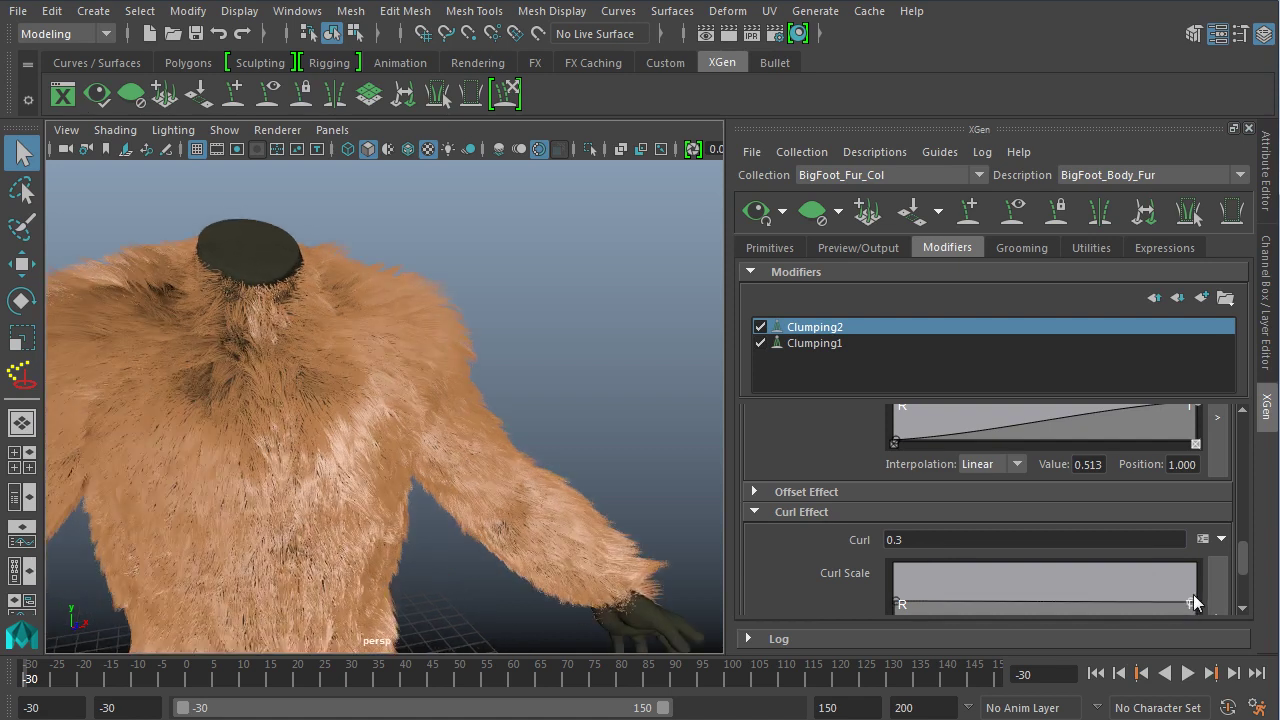
pyautogui.moveTo(1200, 584); pyautogui.dragTo(1204, 584)
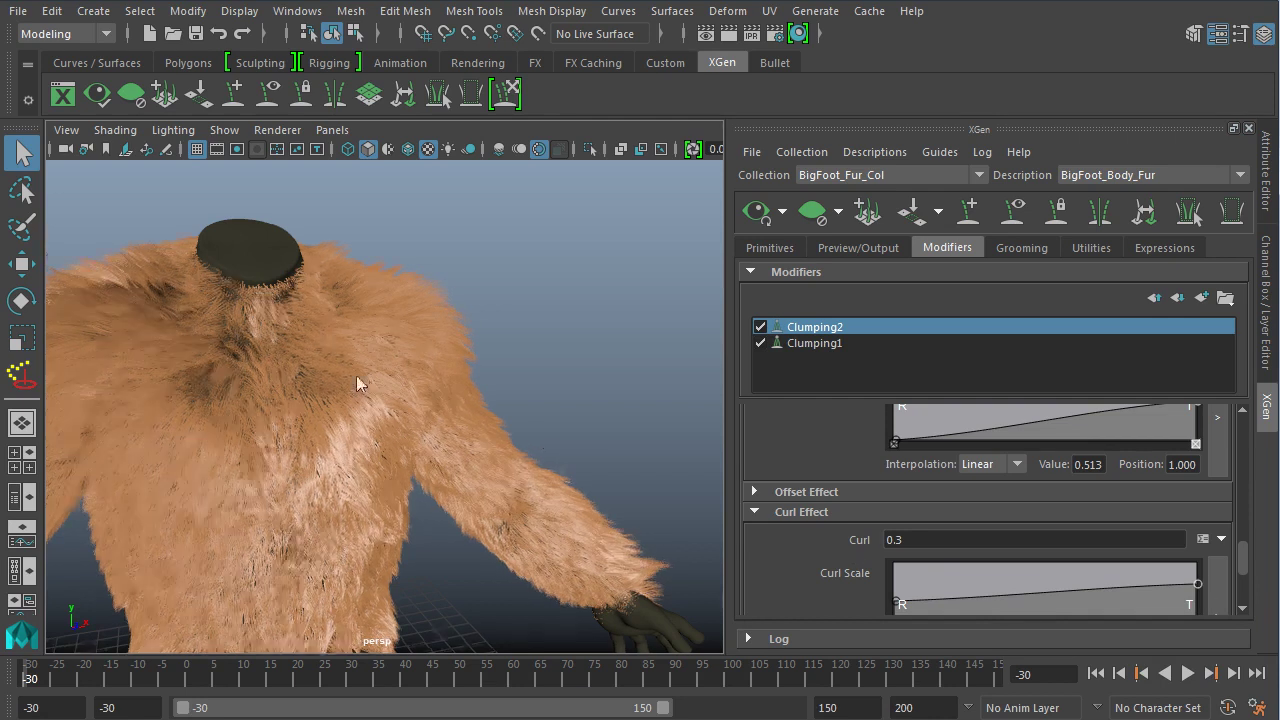
pyautogui.keyDown('alt'); pyautogui.moveTo(357, 380); pyautogui.dragTo(484, 377, button='right'); pyautogui.keyUp('alt')
pyautogui.keyDown('alt'); pyautogui.moveTo(484, 370); pyautogui.dragTo(525, 354); pyautogui.keyUp('alt')
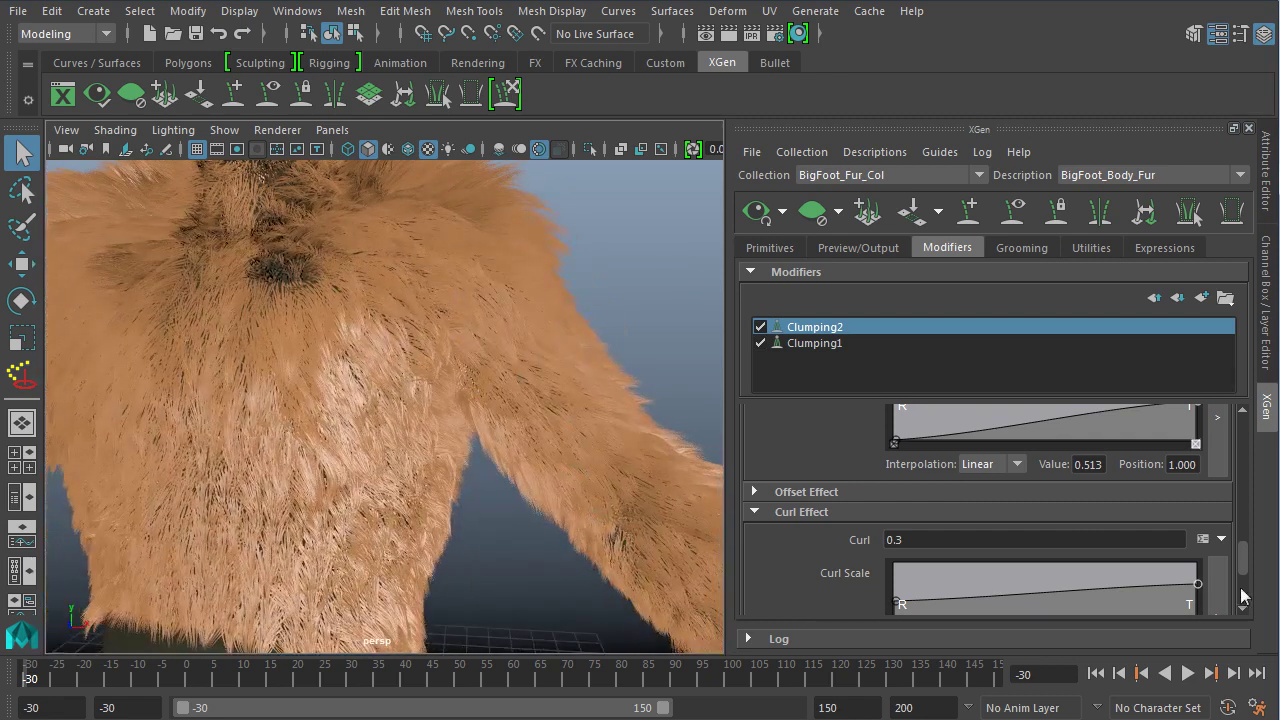
# Add a middle point to the Curl Scale curve at position 0.46 and lower its value to about 0.342.
pyautogui.scroll(-3, 1240, 590)
pyautogui.click(1033, 483)
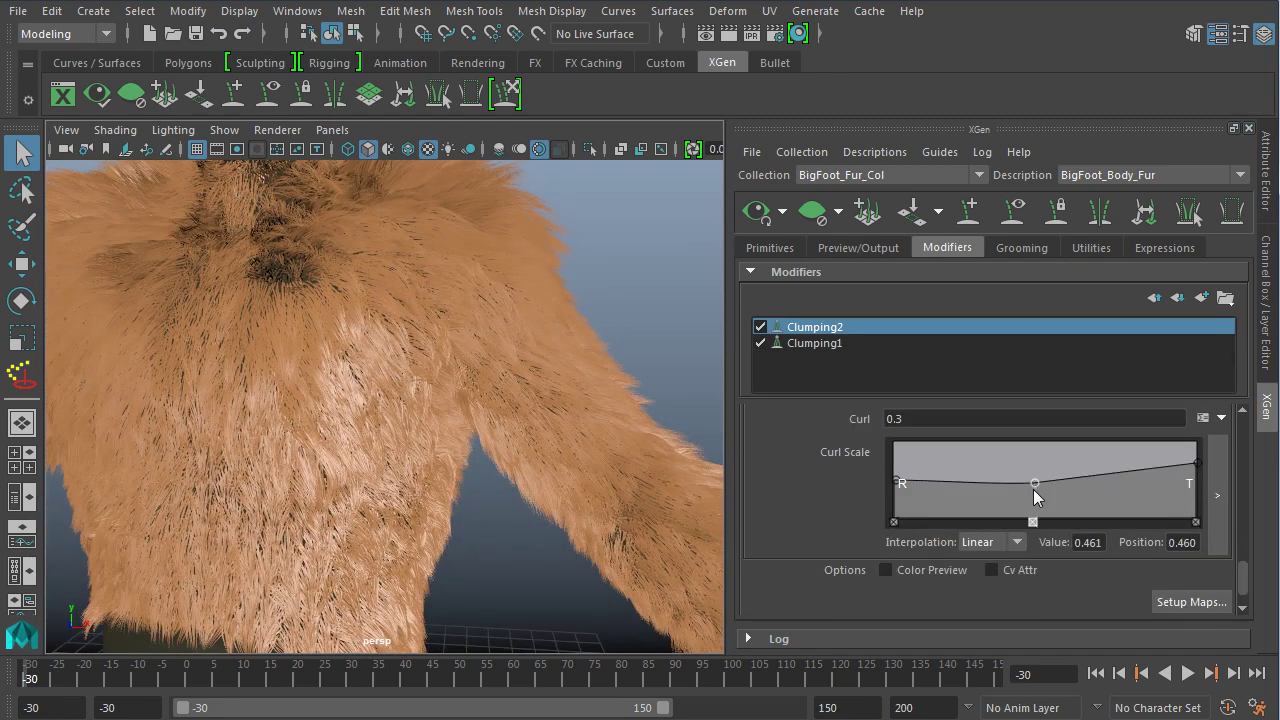
pyautogui.moveTo(1033, 489); pyautogui.dragTo(1033, 494)
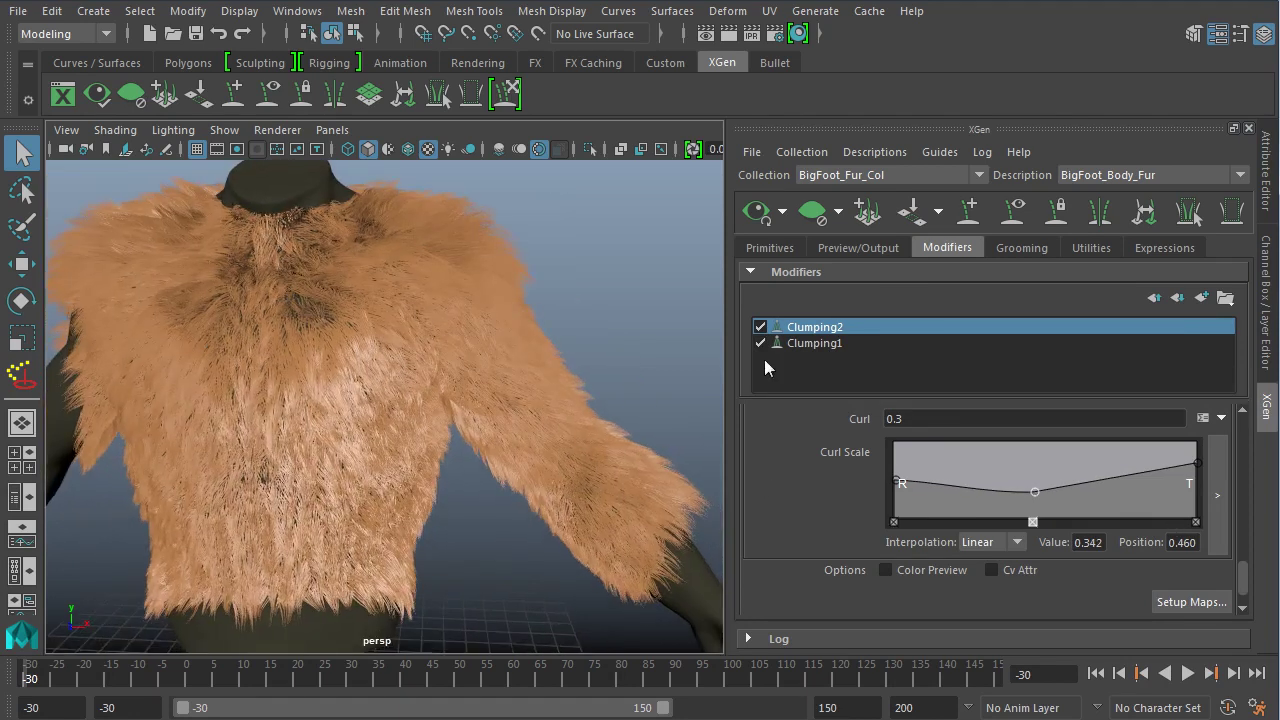
# Try the Clumping2 Curl amount at 0, settle on .1, and check the fur across the torso and arms.
pyautogui.write('0')
pyautogui.press('Return')
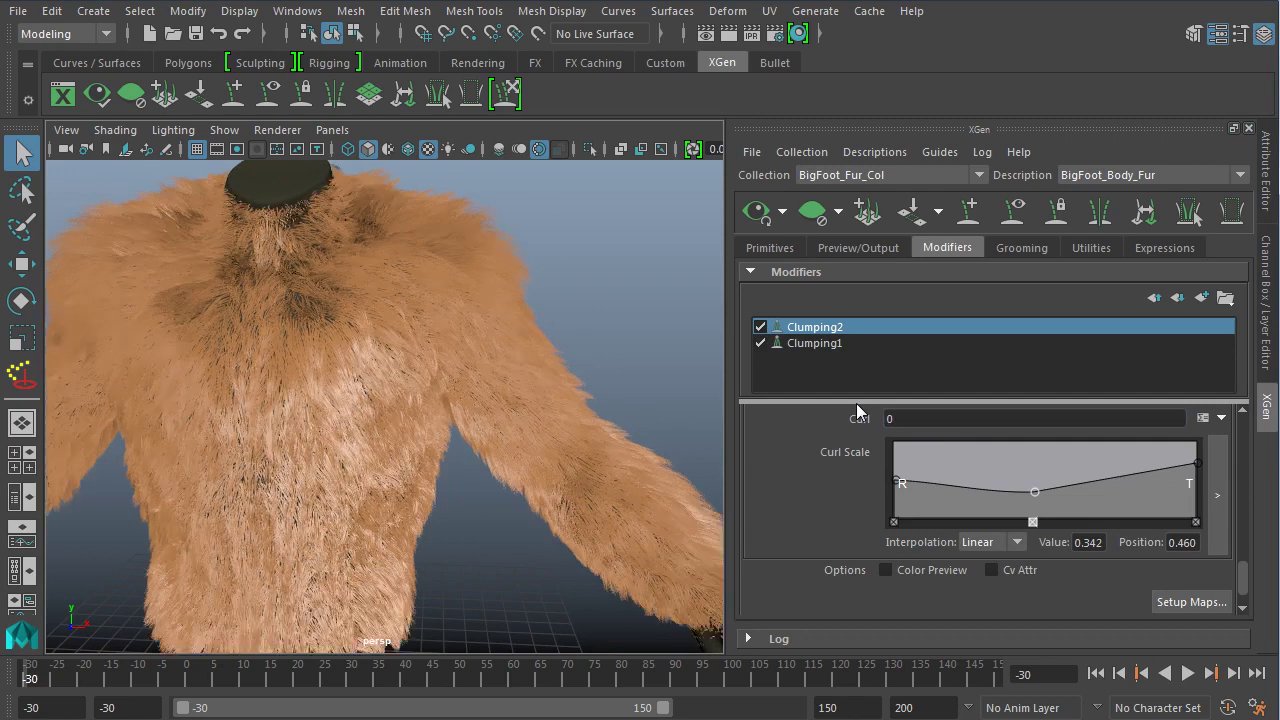
pyautogui.click(897, 420)
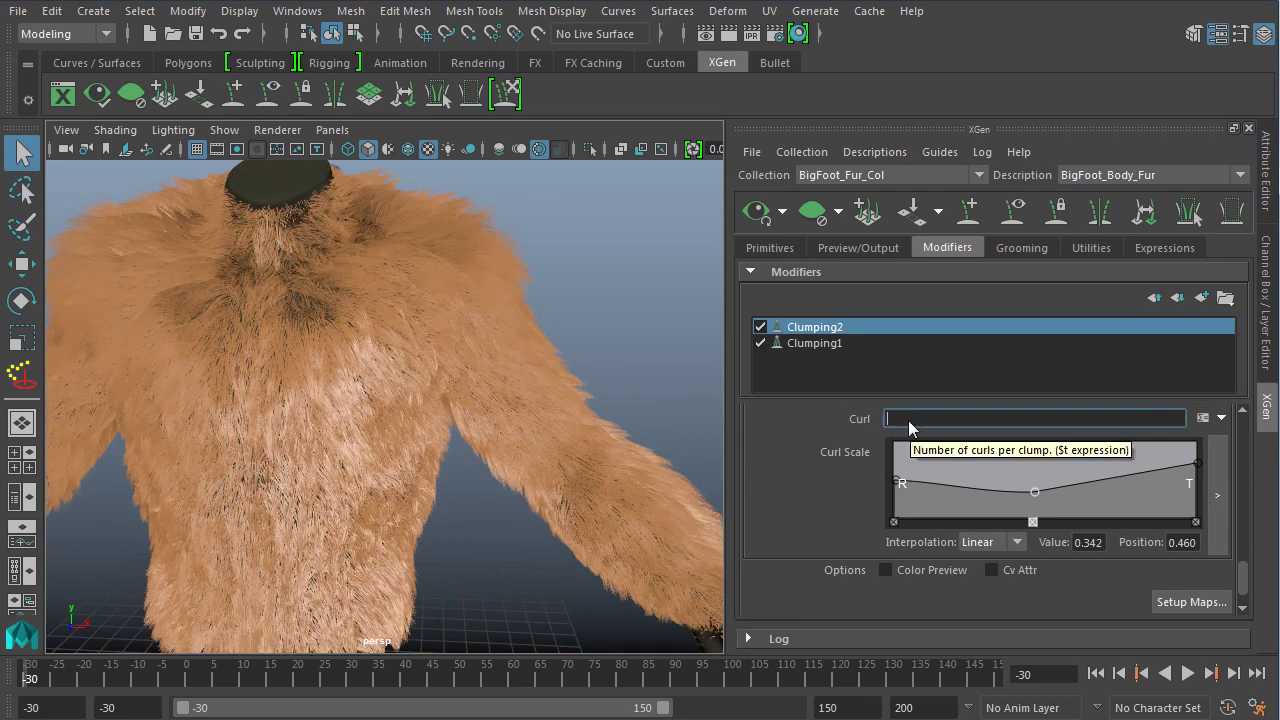
pyautogui.press('BackSpace')
pyautogui.write('.1')
pyautogui.press('Return')
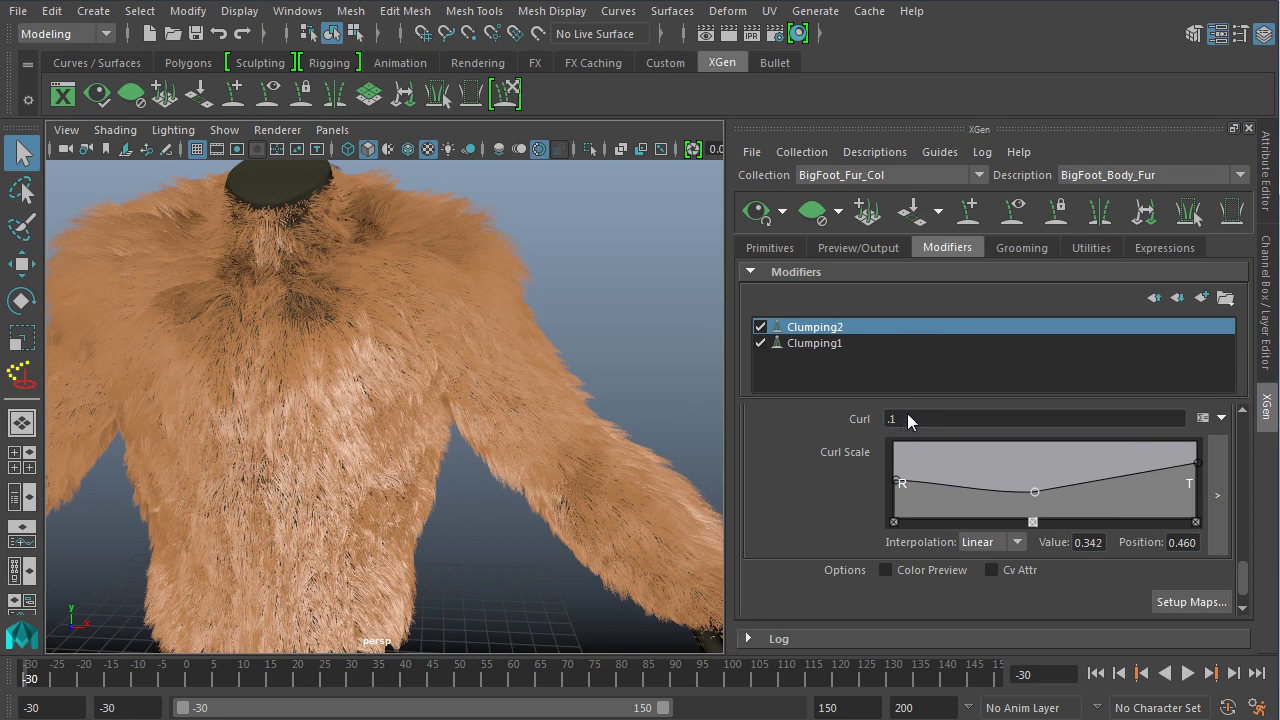
pyautogui.scroll(-3, 555, 369)
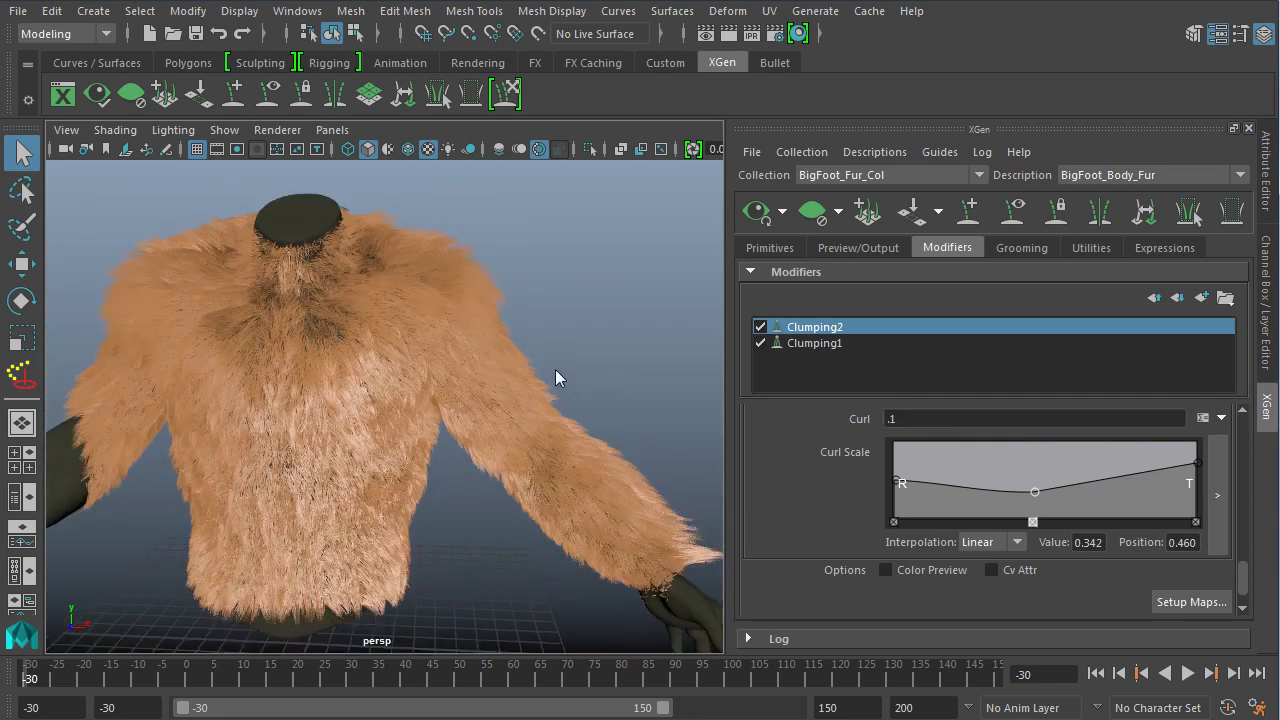
pyautogui.keyDown('alt'); pyautogui.moveTo(555, 369); pyautogui.dragTo(574, 368, button='middle'); pyautogui.keyUp('alt')
pyautogui.keyDown('alt'); pyautogui.moveTo(574, 368); pyautogui.dragTo(516, 347, button='right'); pyautogui.keyUp('alt')
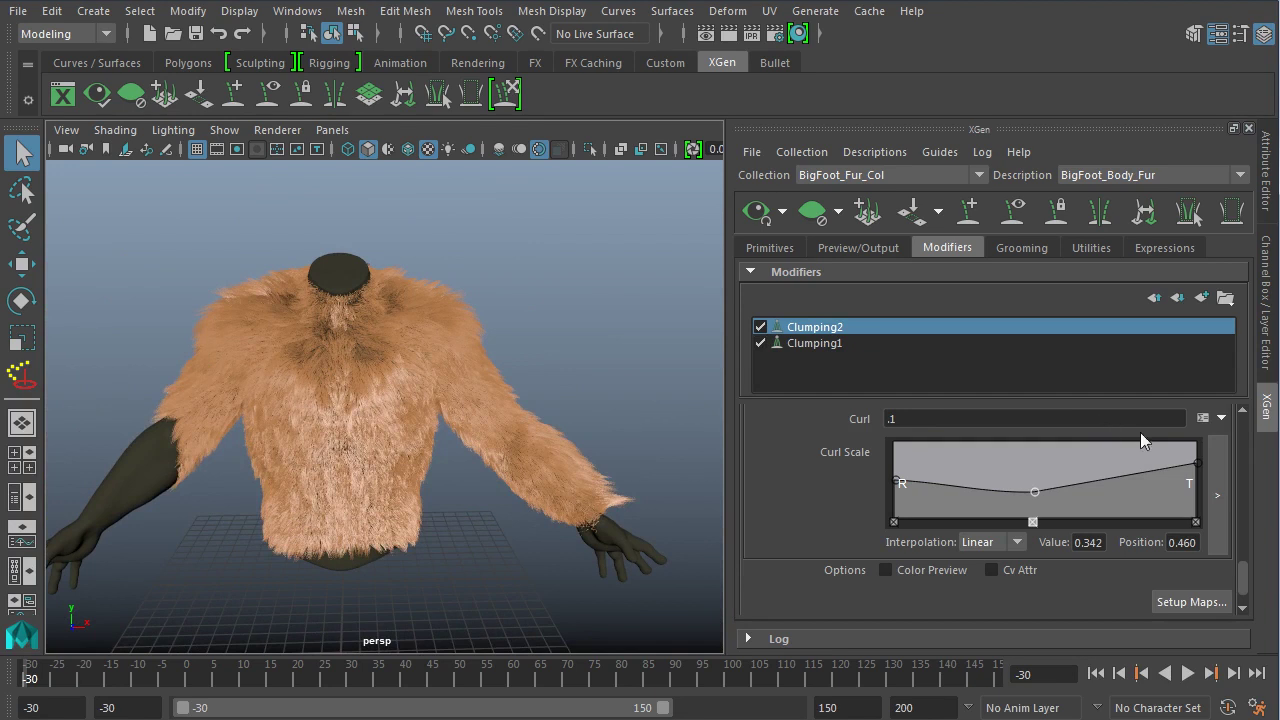
# Temporarily disable Clumping2 and Clumping1 to compare the unclumped fur, and re-enable both modifiers.
pyautogui.moveTo(1243, 571); pyautogui.dragTo(1243, 426)
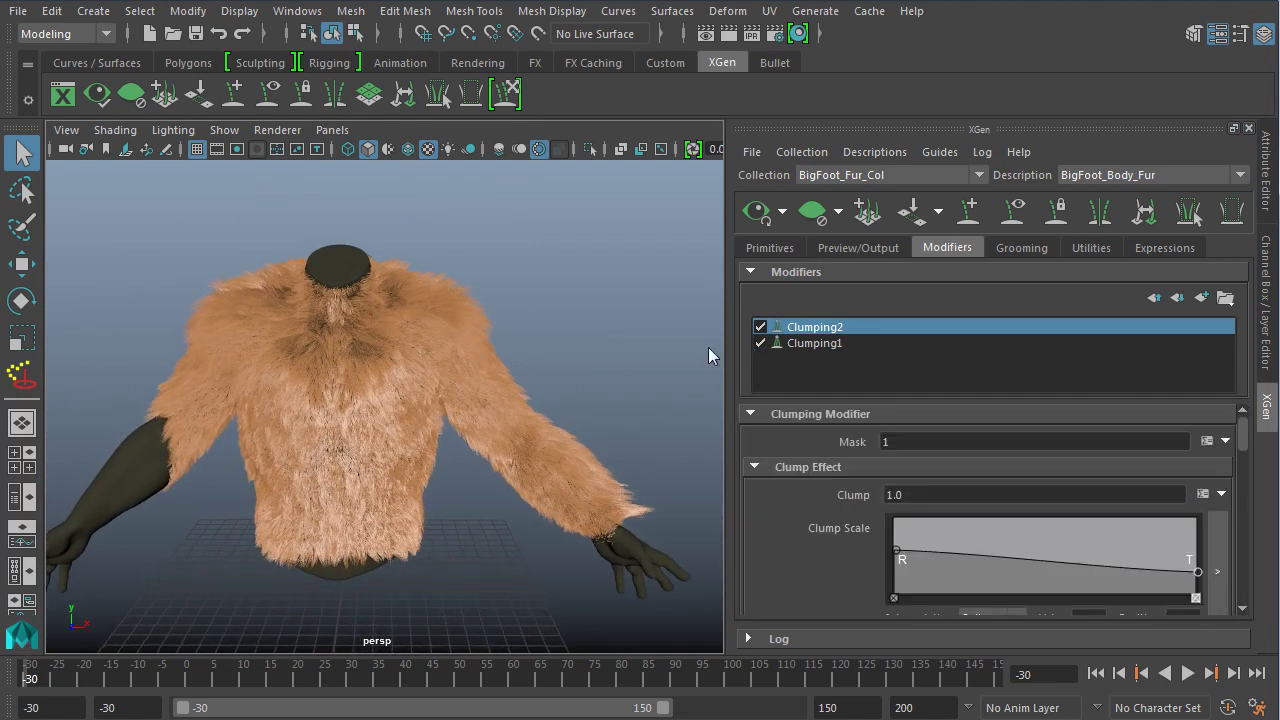
pyautogui.click(760, 327)
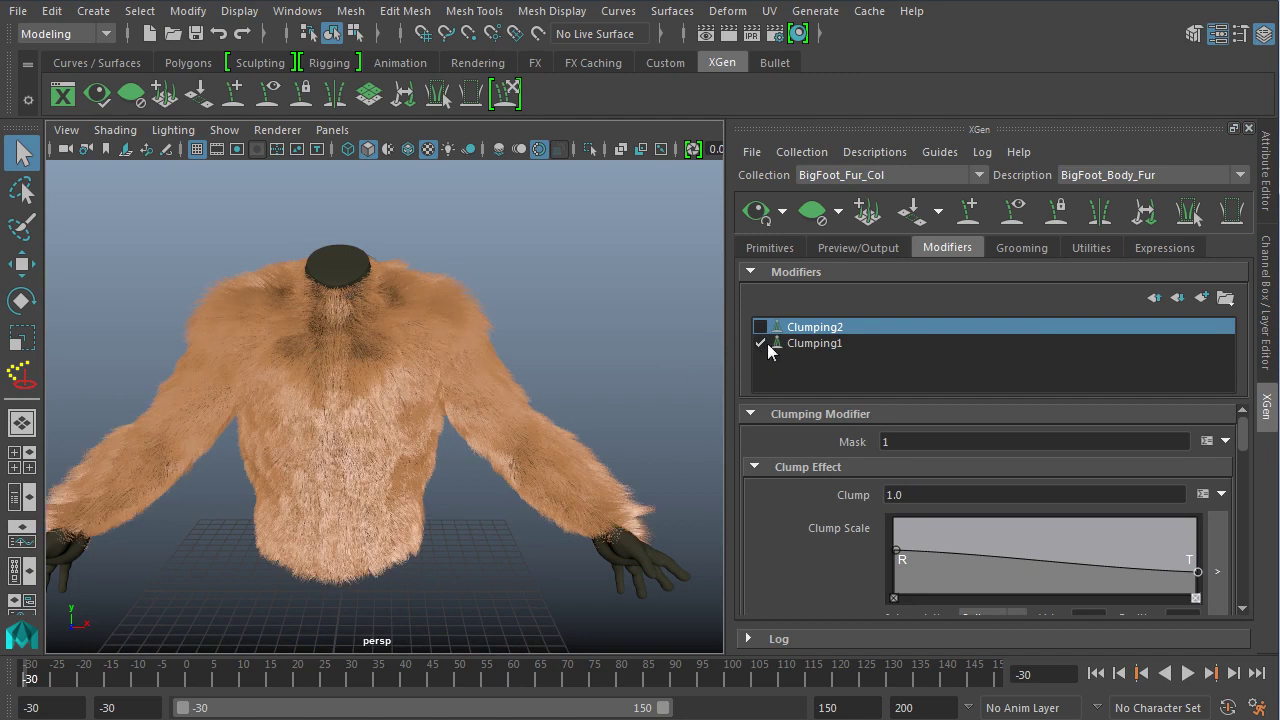
pyautogui.click(767, 343)
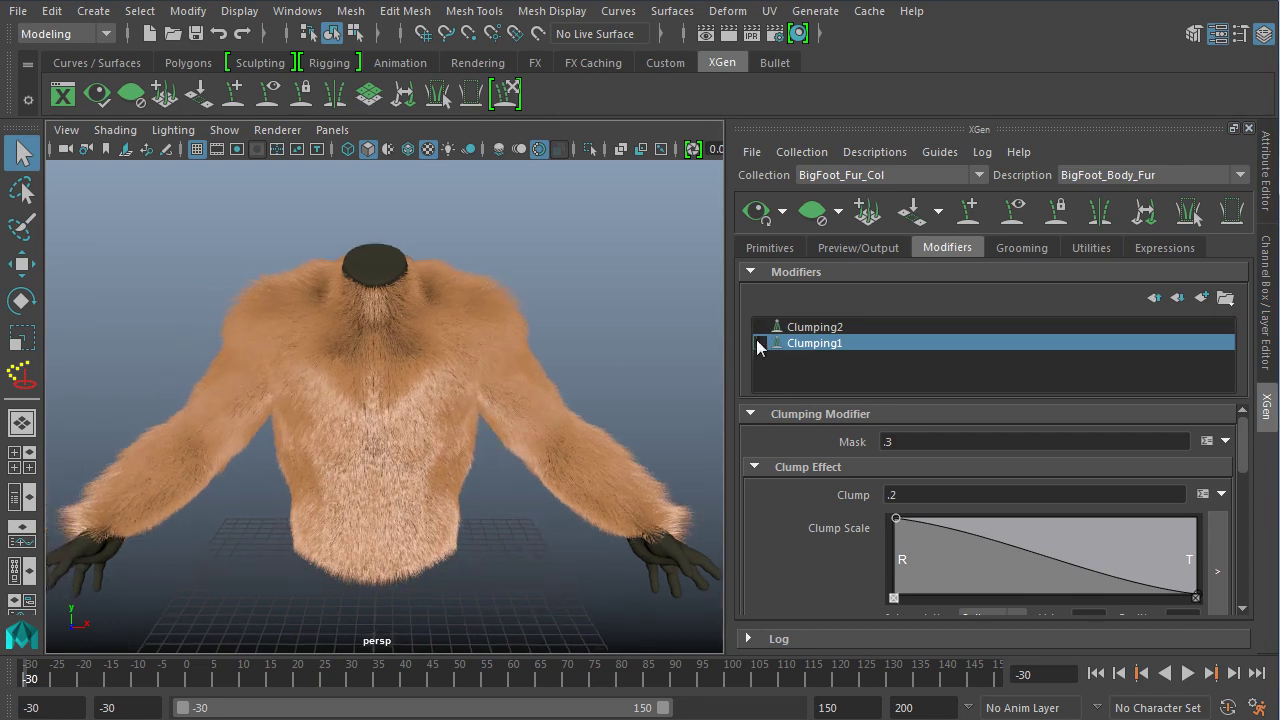
pyautogui.click(759, 342)
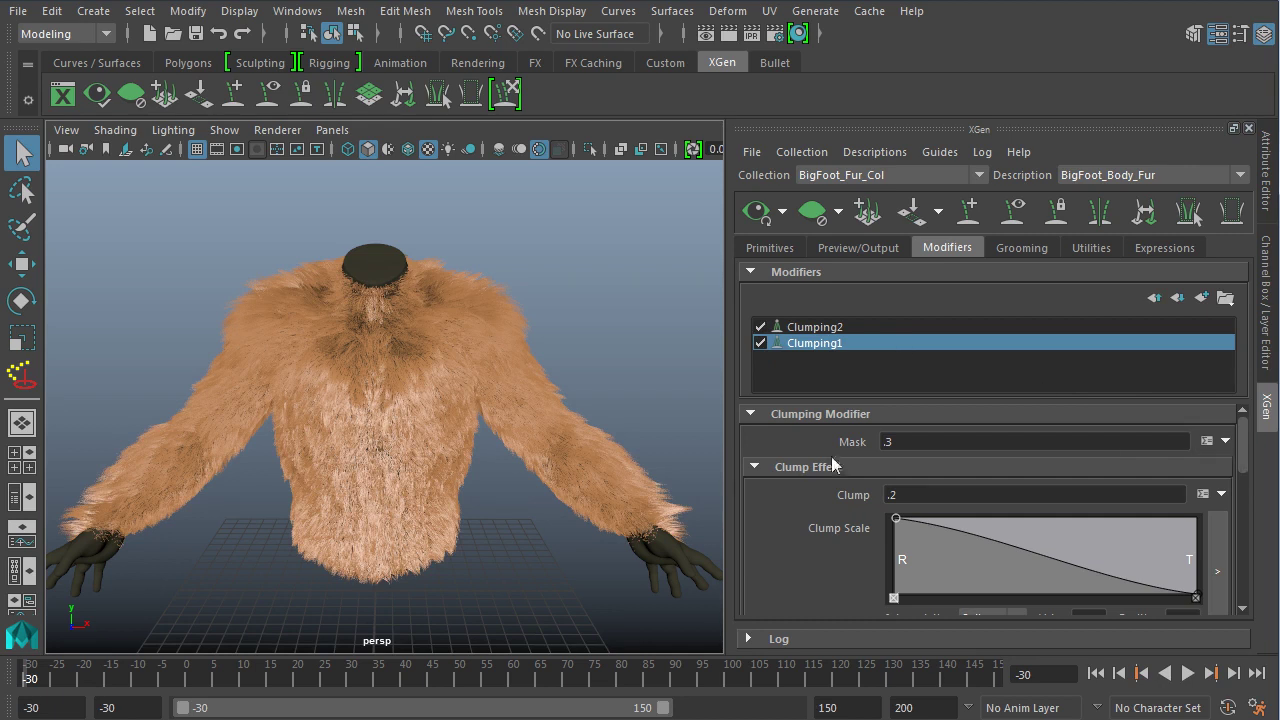
pyautogui.click(1225, 443)
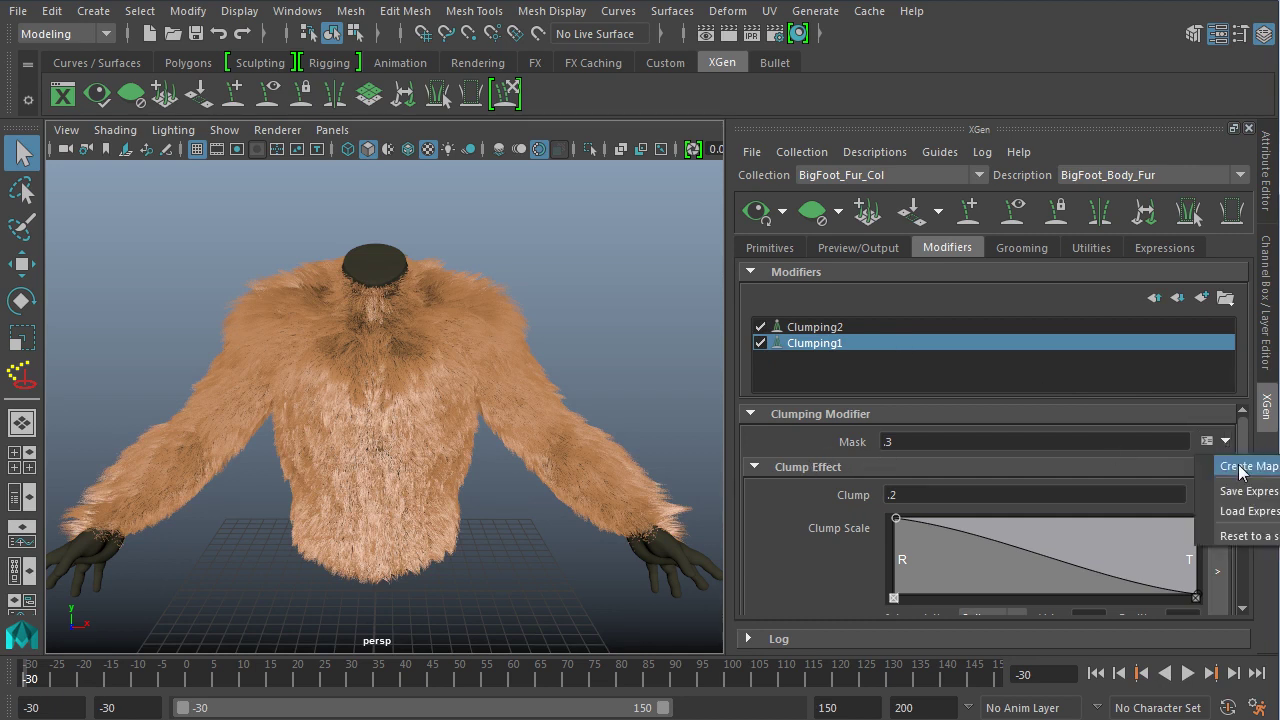
pyautogui.click(815, 552)
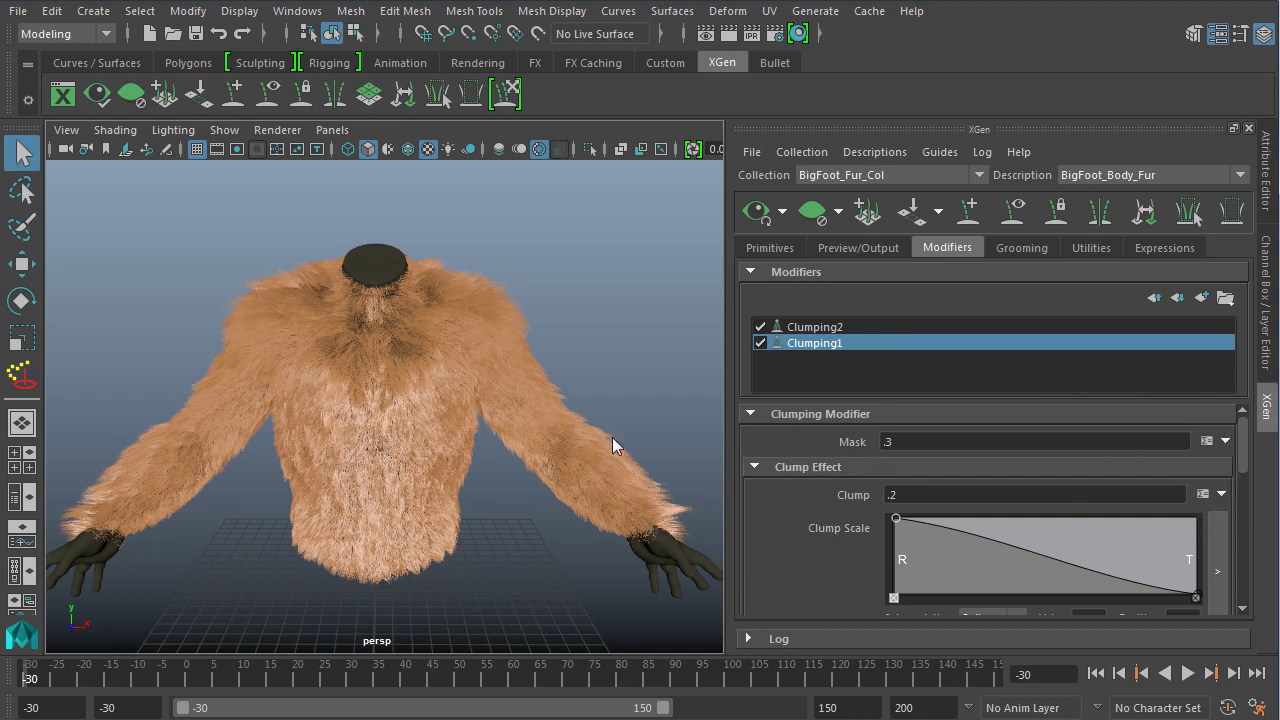
pyautogui.keyDown('alt'); pyautogui.moveTo(584, 398); pyautogui.dragTo(575, 358); pyautogui.keyUp('alt')
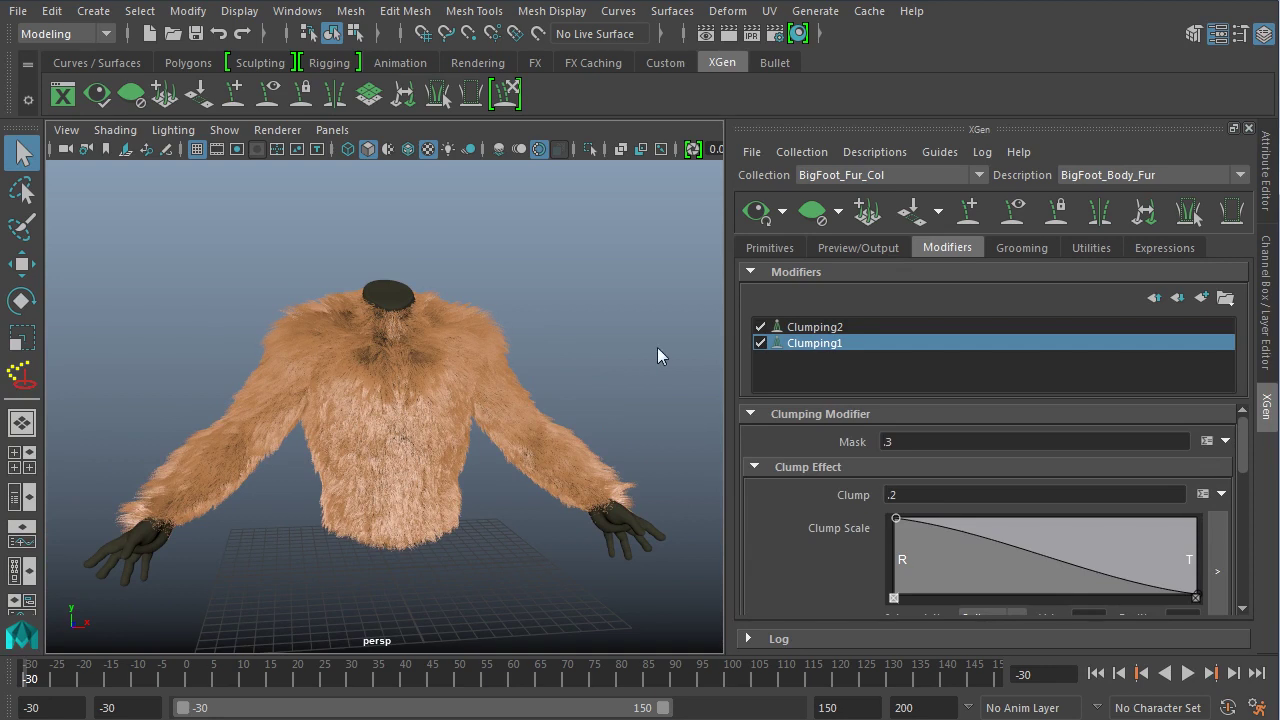